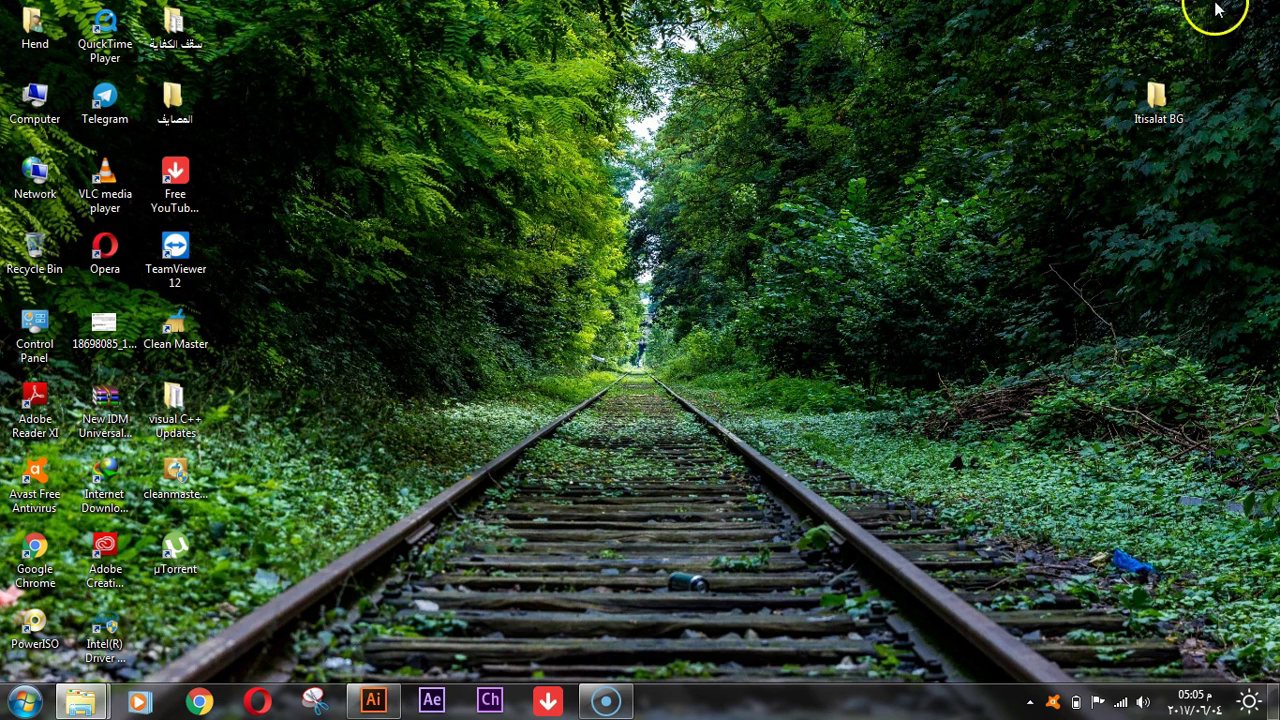
Open the Itisalat BG desktop folder, enlarge its window and view the patterned background image 1.
{"action": "left_click", "coordinate": [1172, 96]}
{"action": "double_click", "coordinate": [1172, 96]}
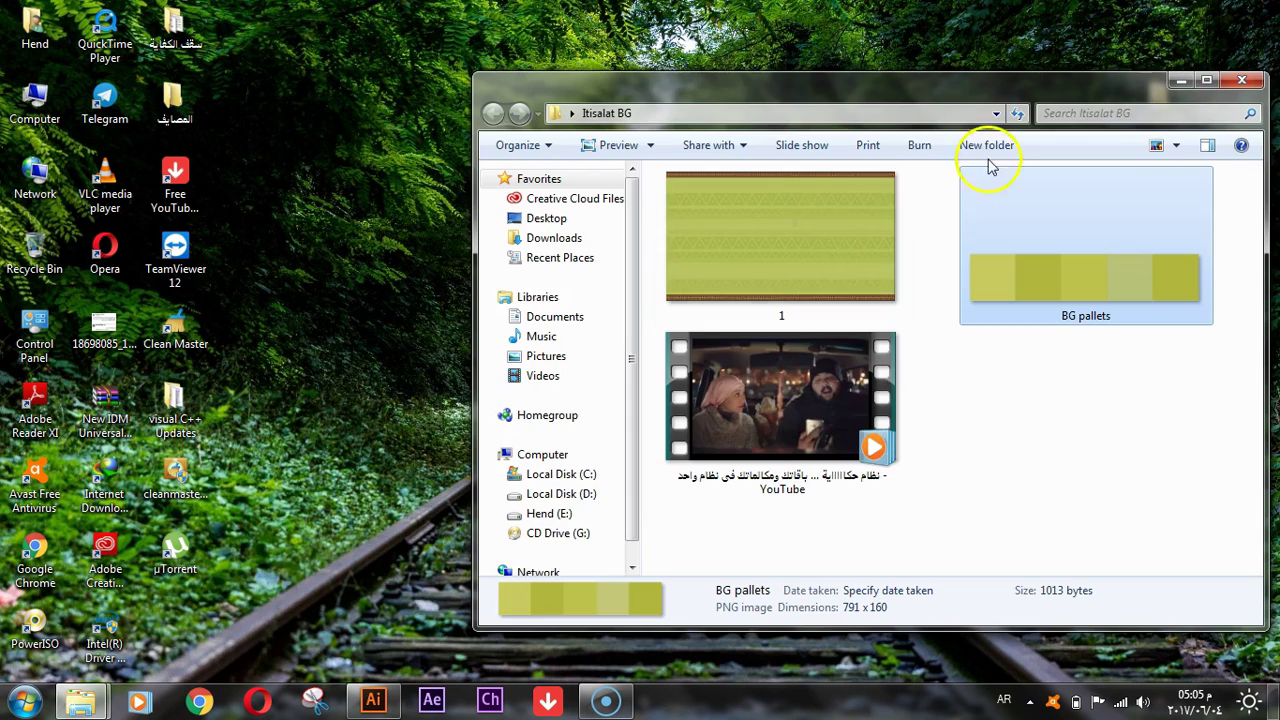
{"action": "double_click", "coordinate": [700, 80]}
{"action": "double_click", "coordinate": [216, 204]}
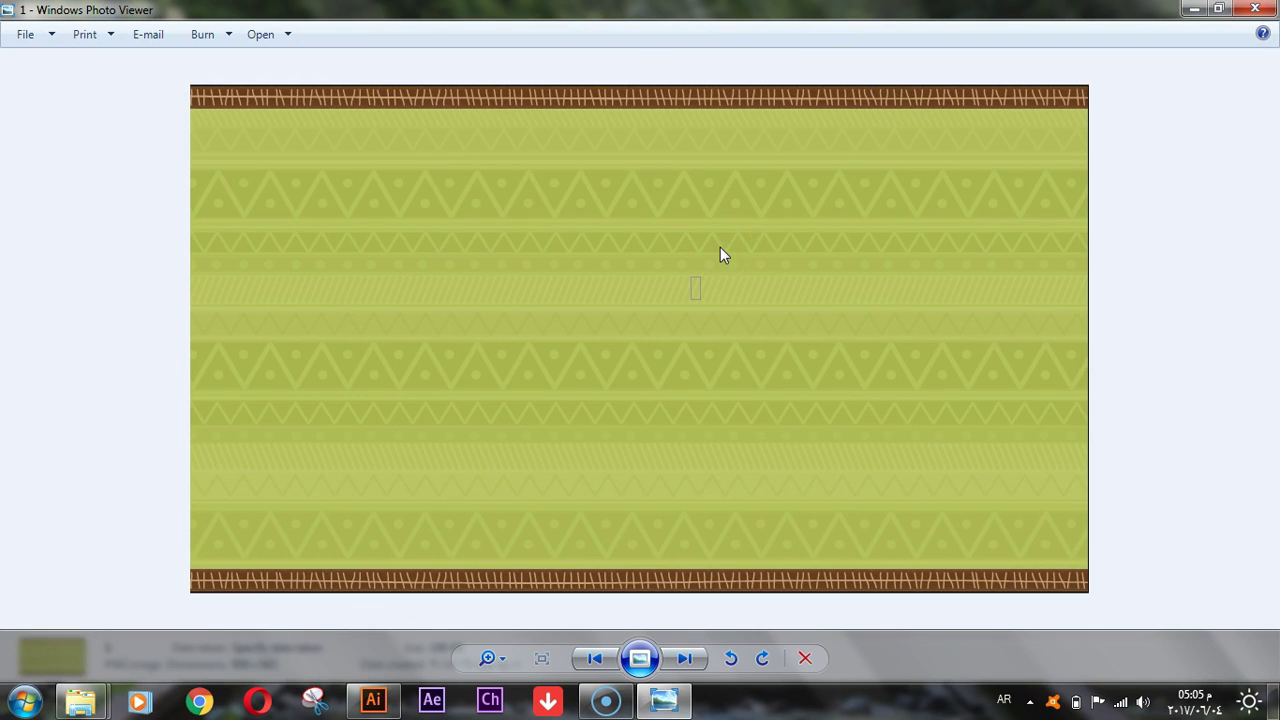
View the BG pallets image, then look at background image 1 again and minimize it.
{"action": "left_click", "coordinate": [1255, 9]}
{"action": "double_click", "coordinate": [556, 245]}
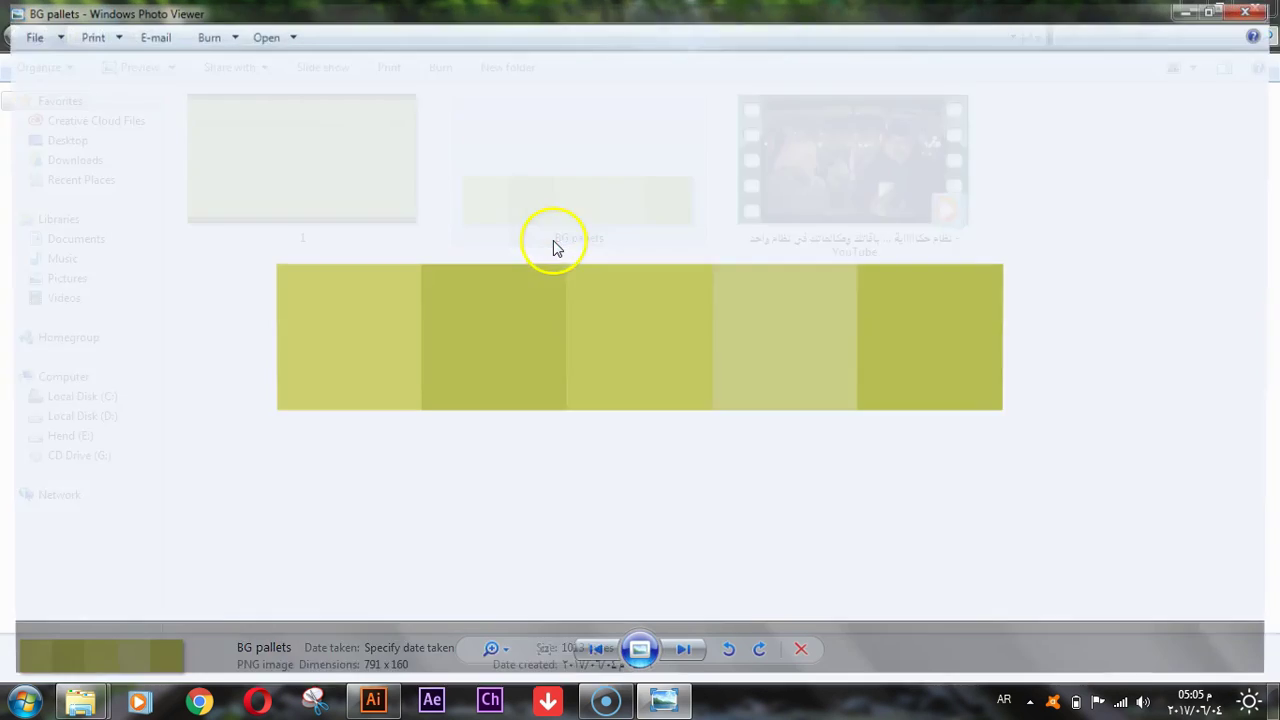
{"action": "left_click", "coordinate": [1255, 9]}
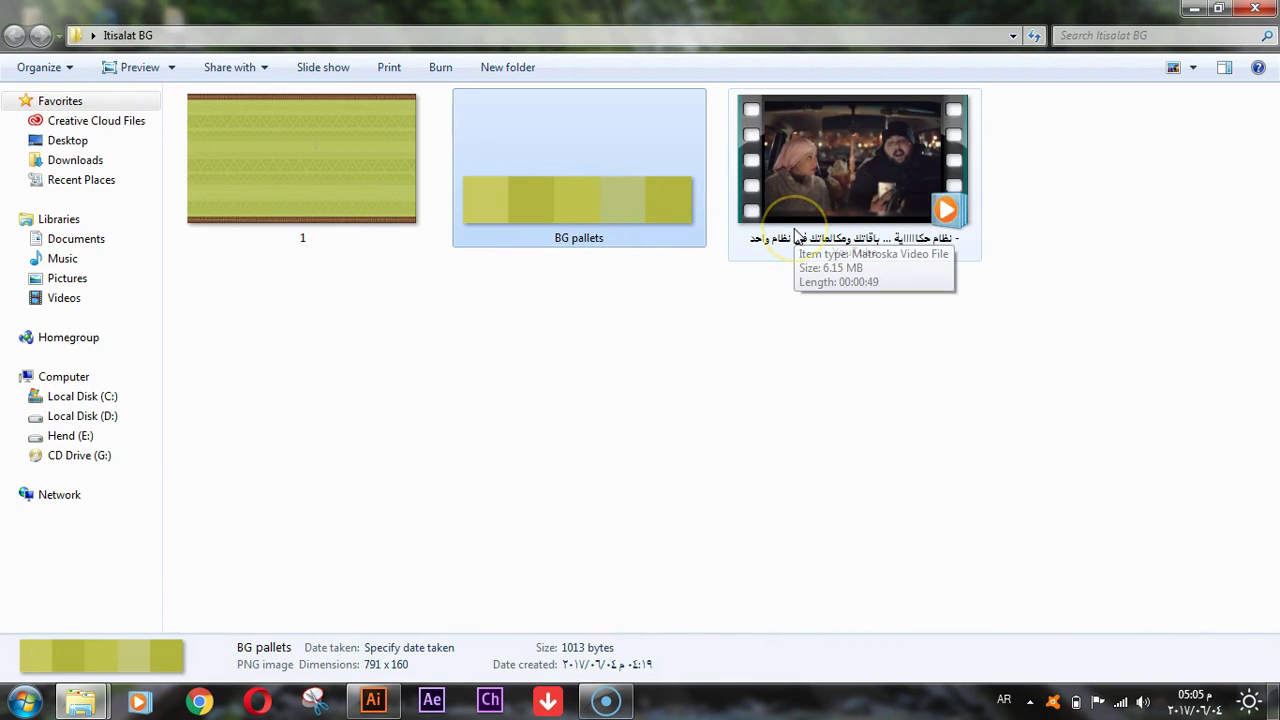
{"action": "double_click", "coordinate": [338, 190]}
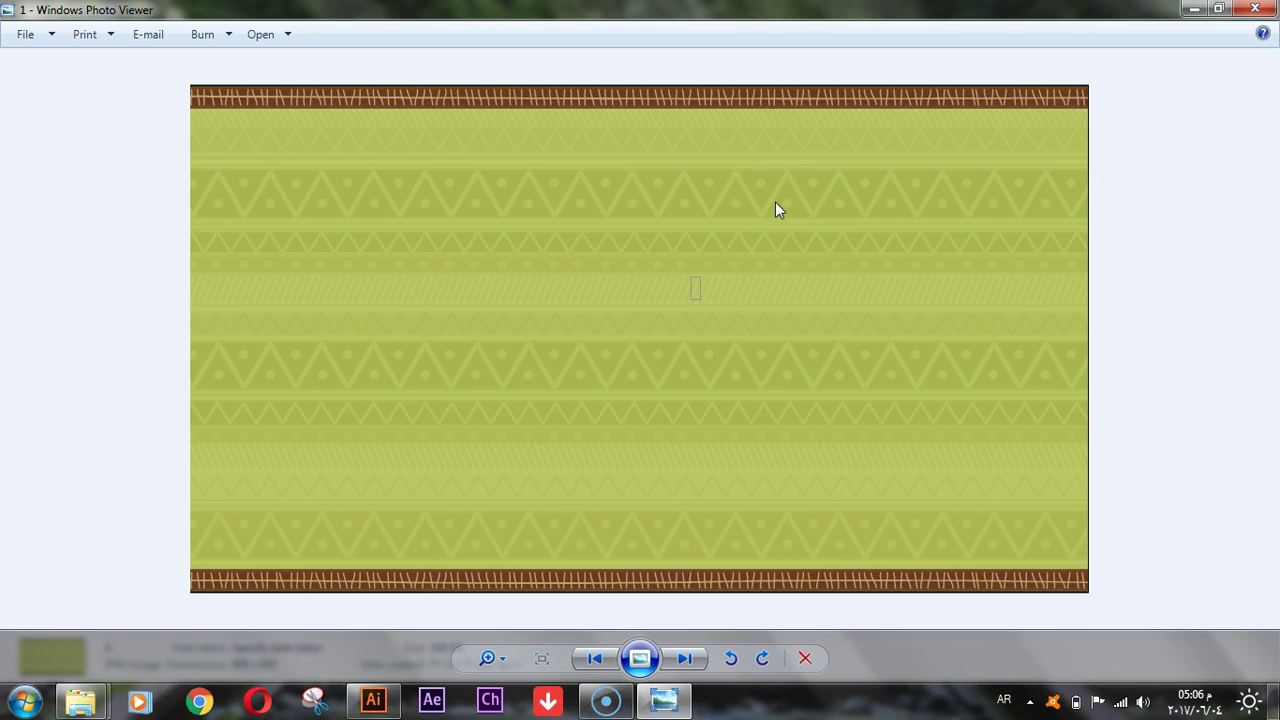
{"action": "left_click", "coordinate": [1194, 10]}
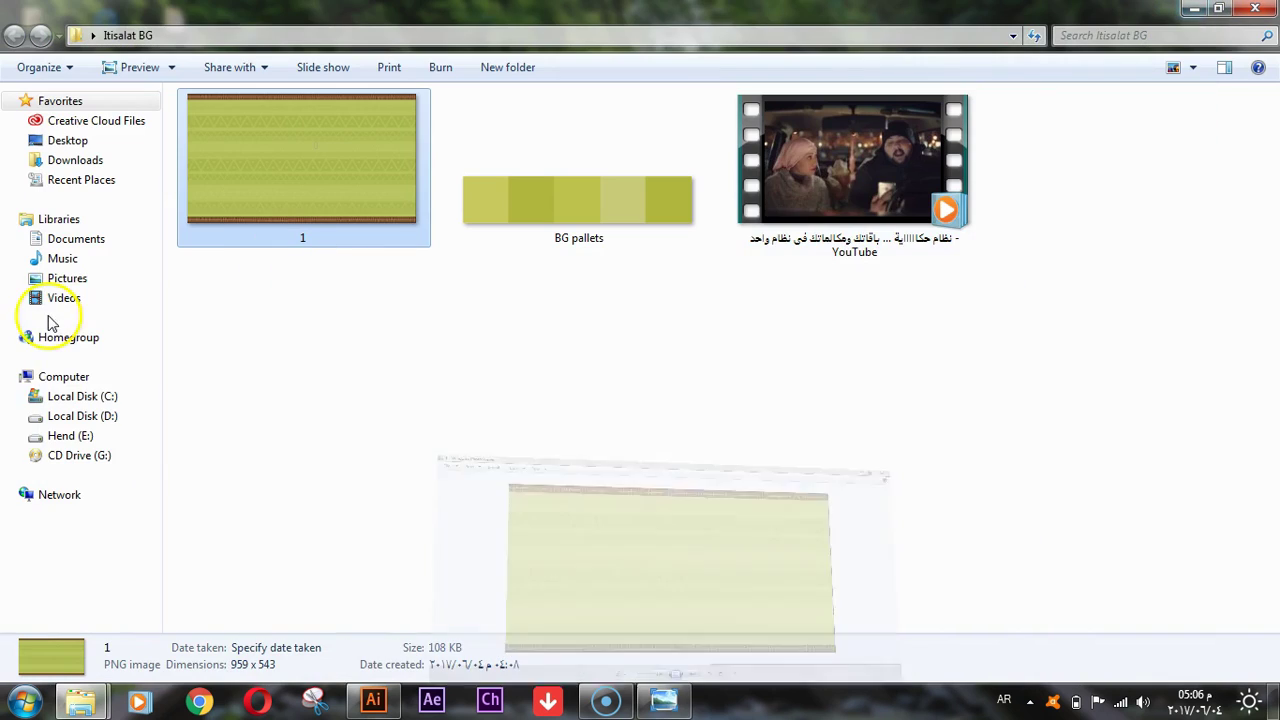
Try to play the folder's Matroska video in Windows Media Player.
{"action": "left_click", "coordinate": [806, 188]}
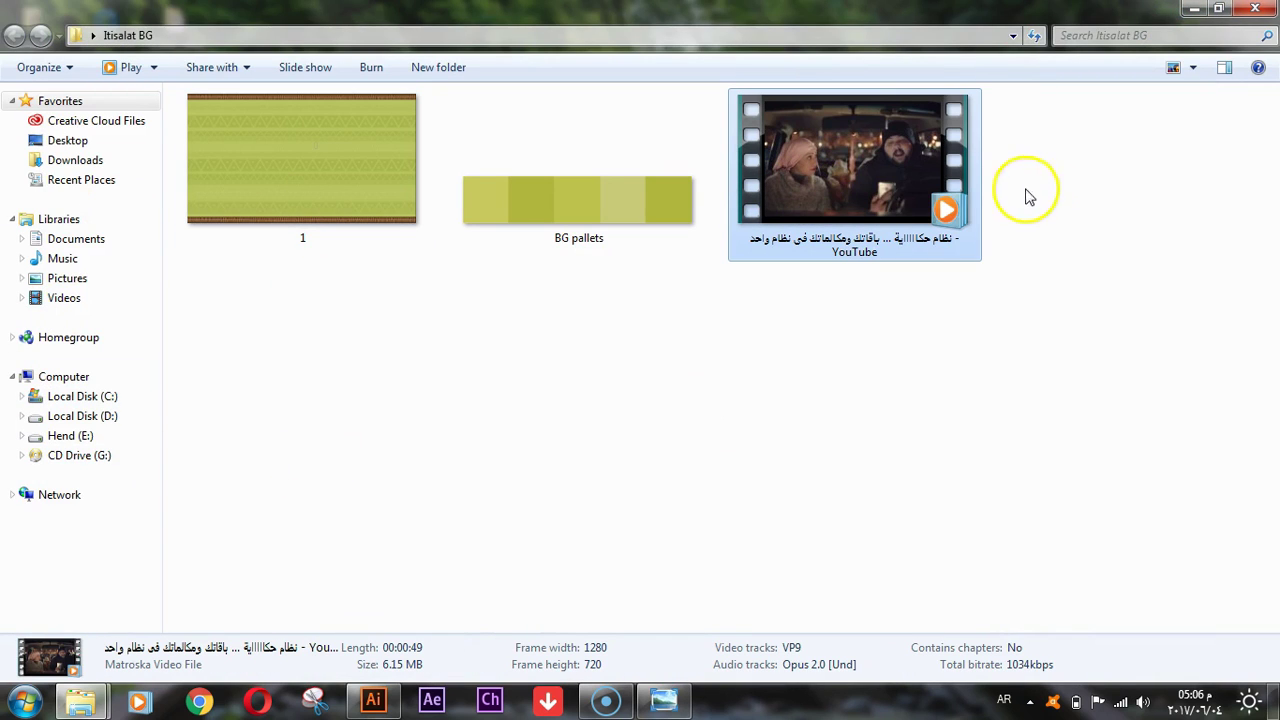
{"action": "double_click", "coordinate": [900, 222]}
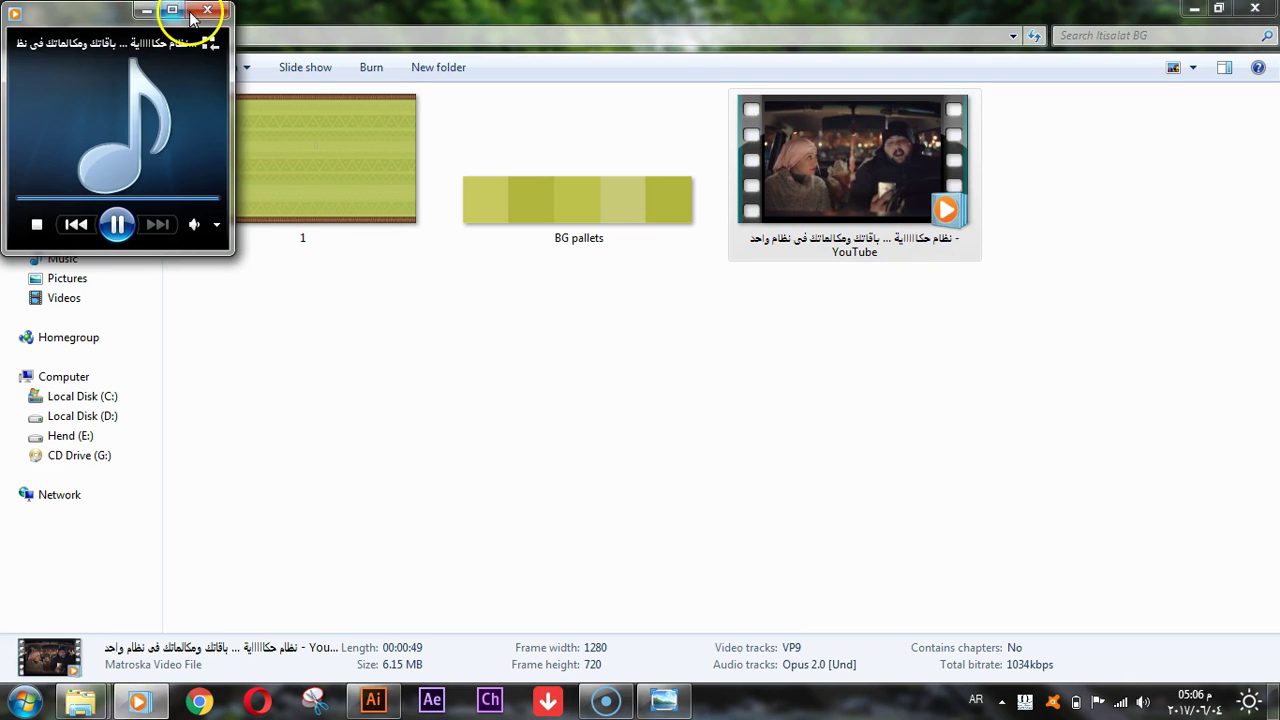
{"action": "left_click", "coordinate": [178, 12]}
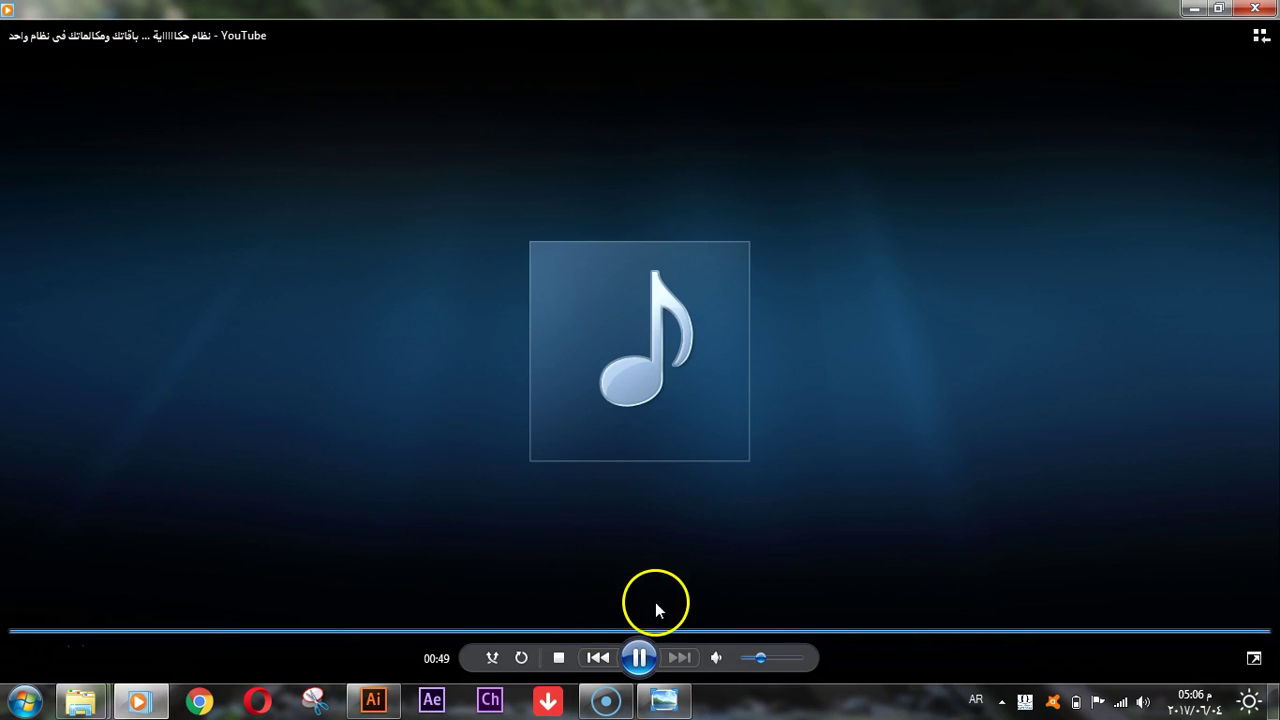
{"action": "left_click", "coordinate": [1254, 8]}
Open the folder's video in VLC media player, pause it and jump to about 00:28.
{"action": "right_click", "coordinate": [866, 142]}
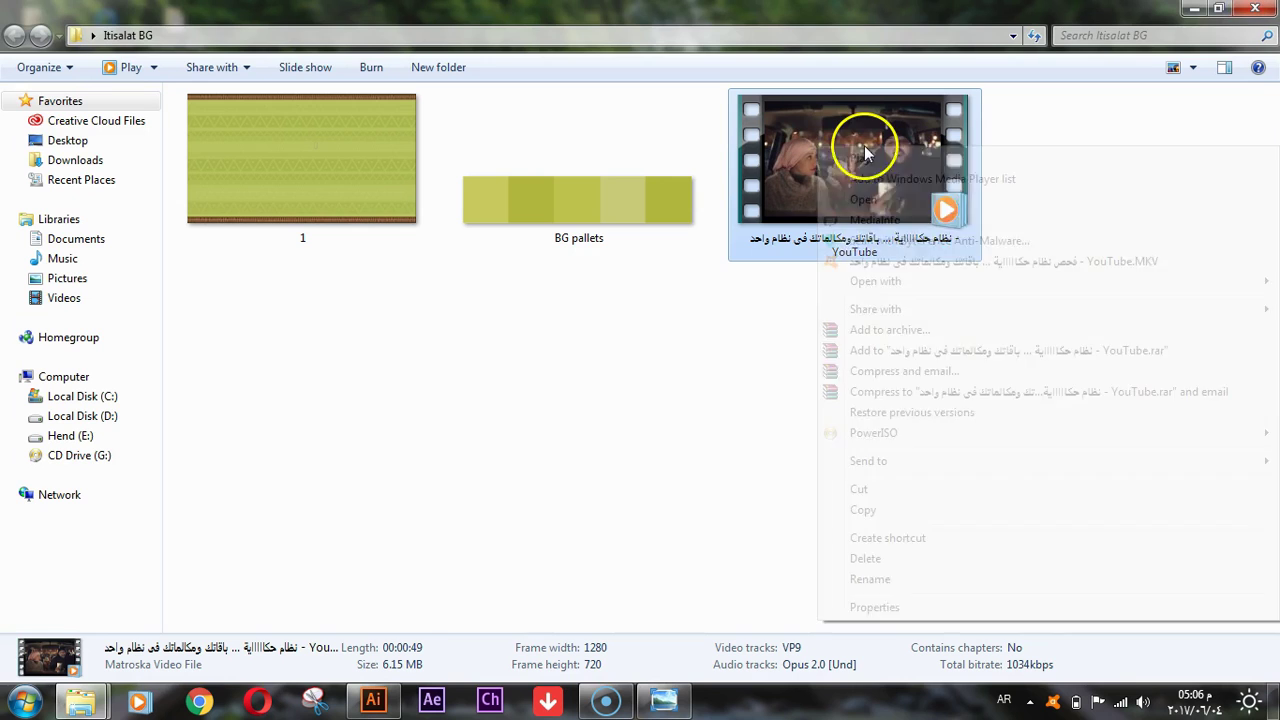
{"action": "mouse_move", "coordinate": [864, 282]}
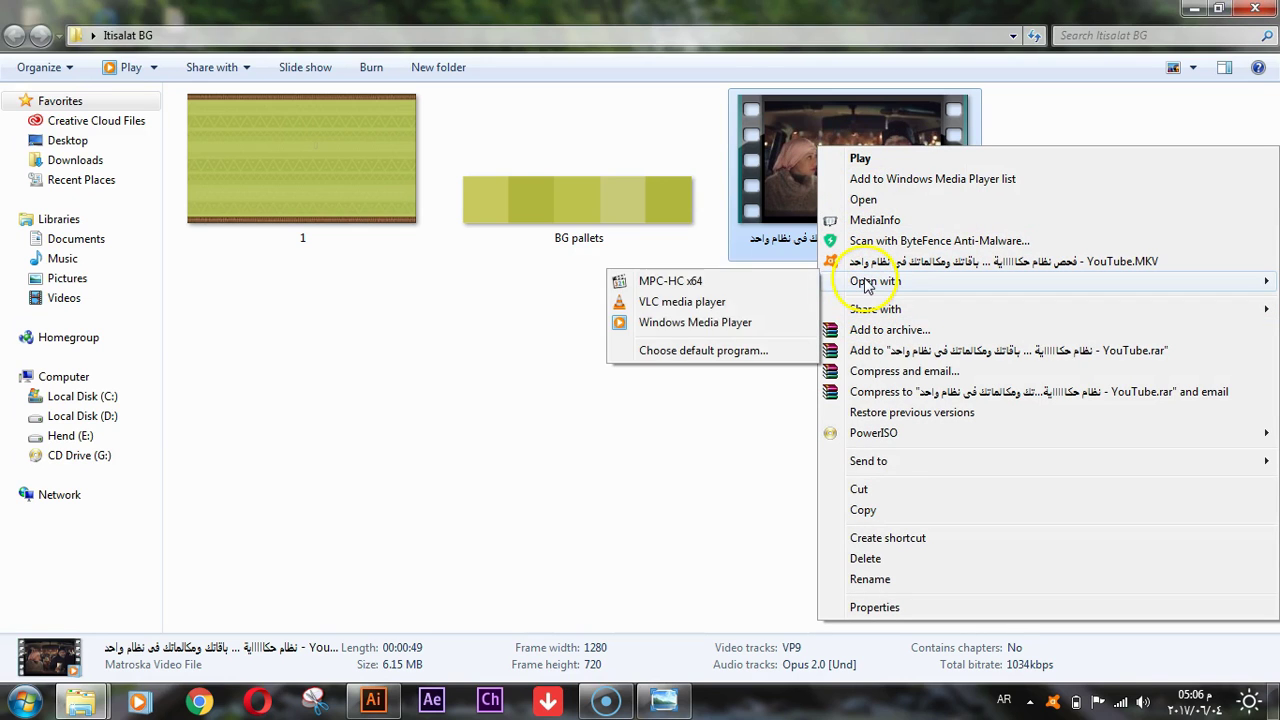
{"action": "left_click", "coordinate": [690, 304]}
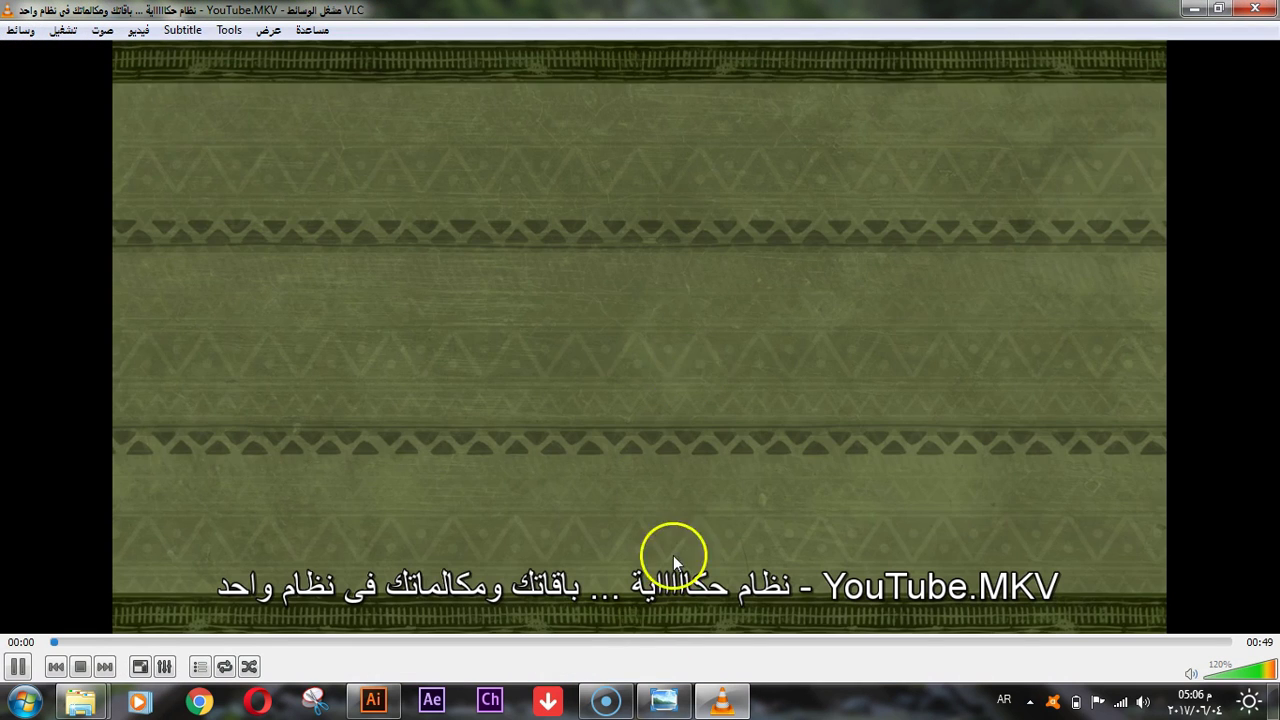
{"action": "left_click", "coordinate": [20, 668]}
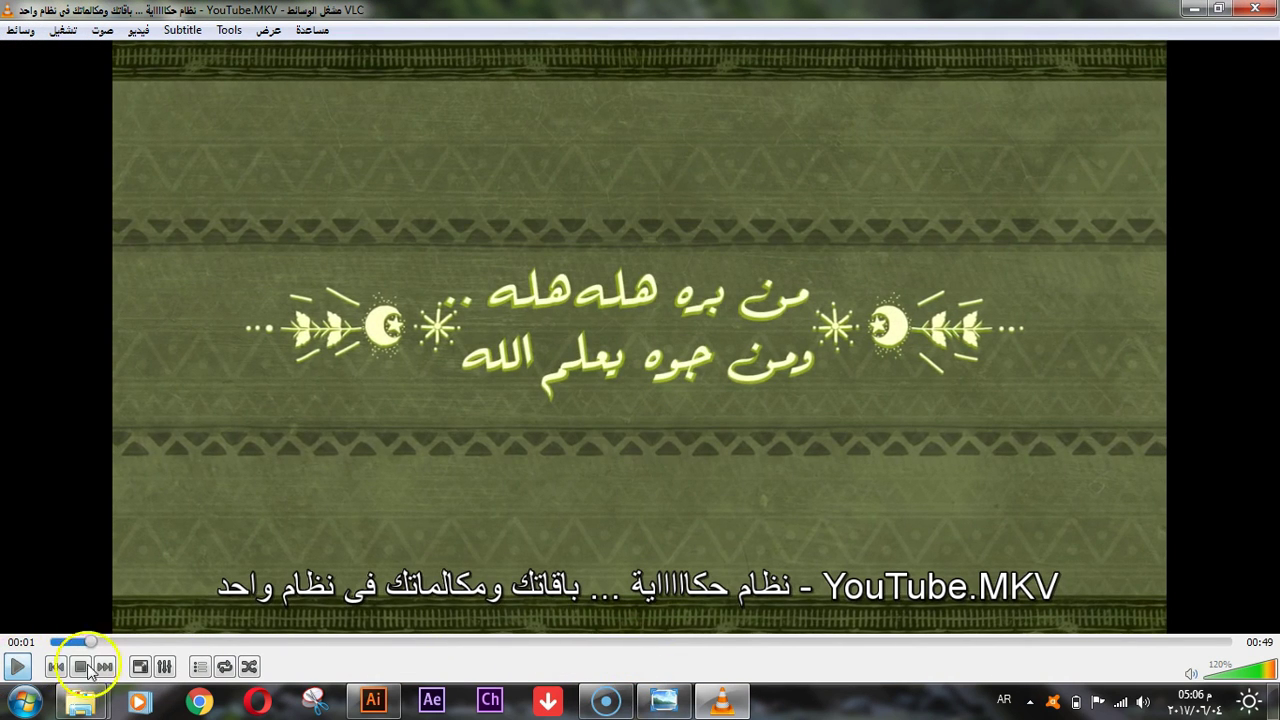
{"action": "left_click", "coordinate": [666, 643]}
{"action": "left_click_drag", "start_coordinate": [666, 648], "coordinate": [722, 643]}
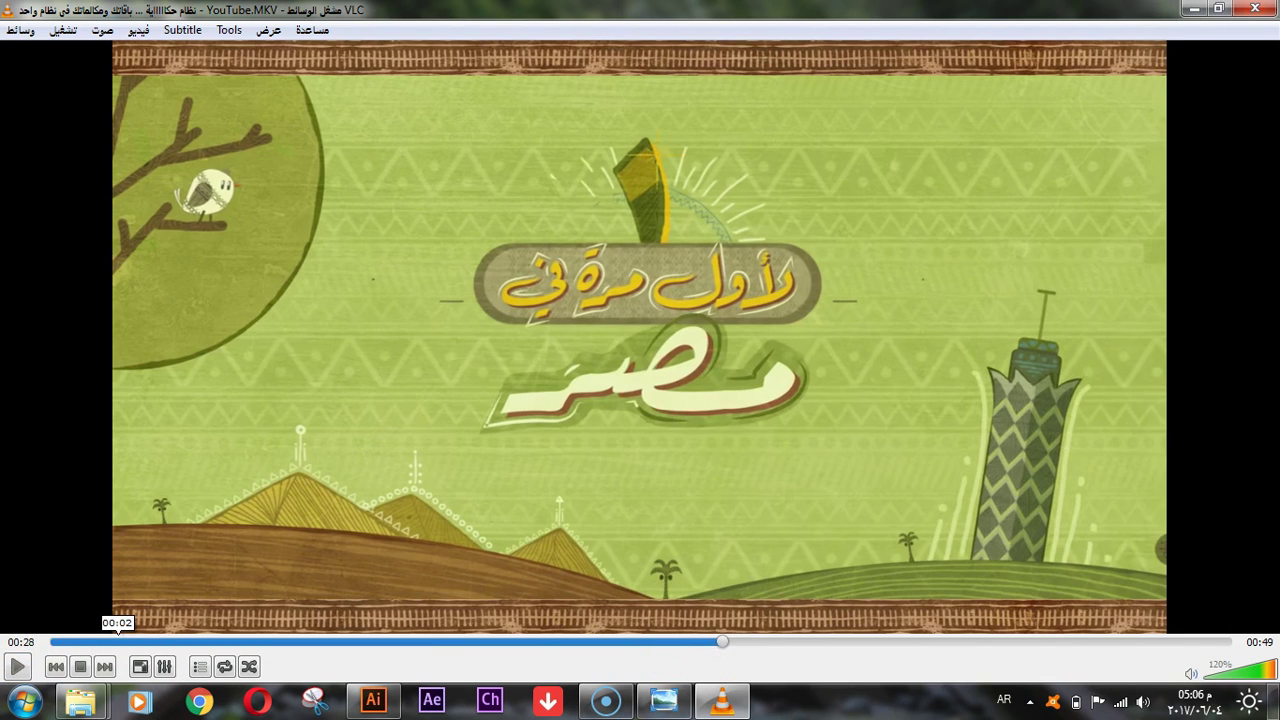
Lower the playback volume to 13% and watch the green patterned-background scene up to about 00:31.
{"action": "left_click", "coordinate": [18, 667]}
{"action": "left_click", "coordinate": [1211, 678]}
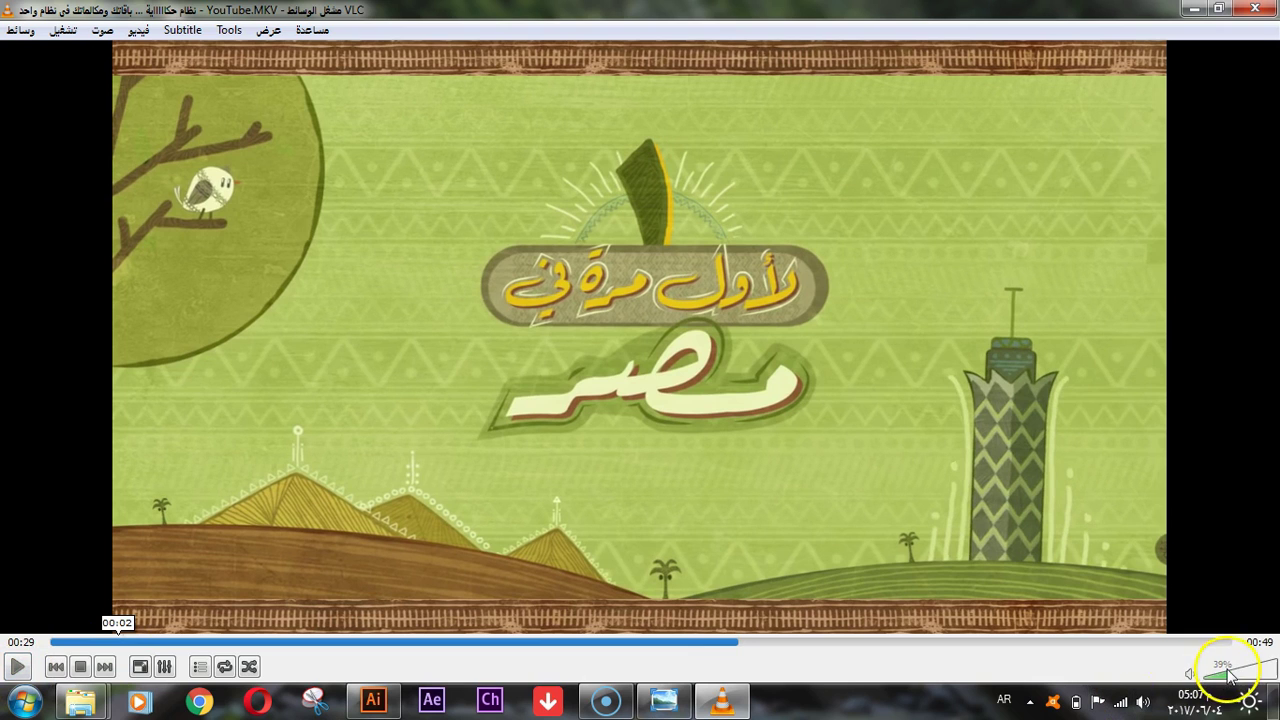
{"action": "left_click", "coordinate": [18, 667]}
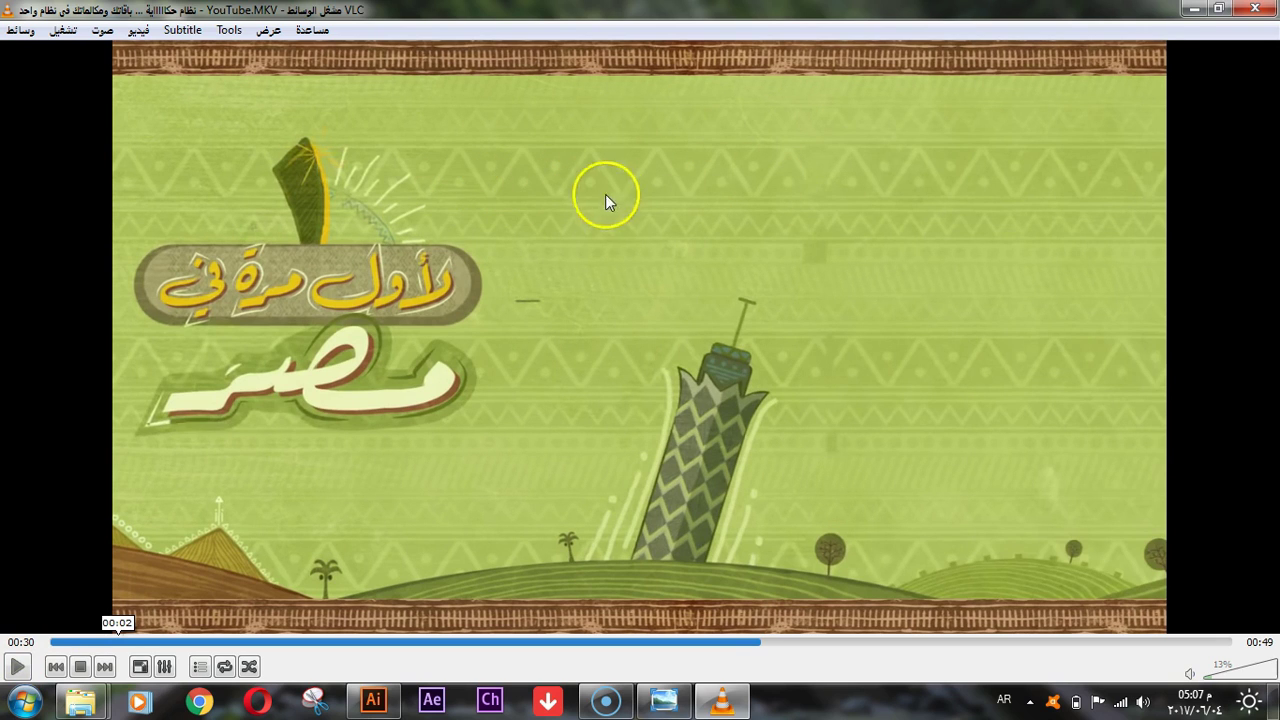
{"action": "left_click", "coordinate": [18, 667]}
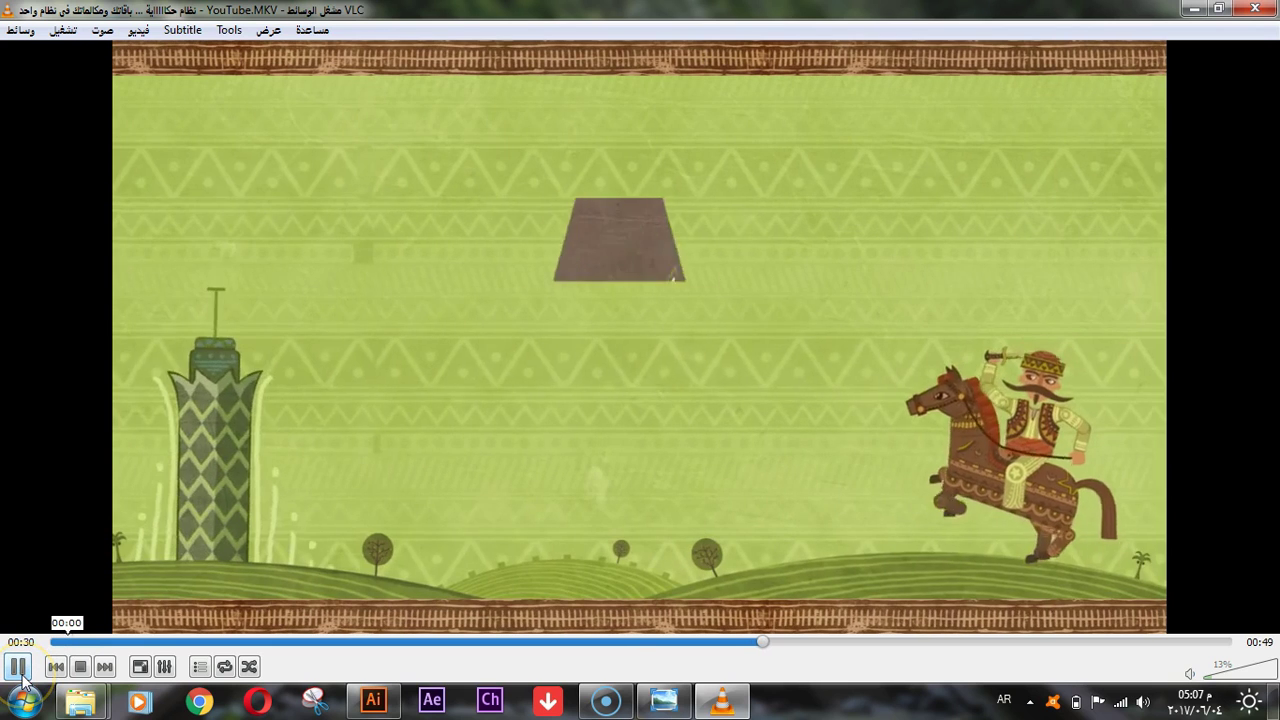
{"action": "left_click", "coordinate": [20, 670]}
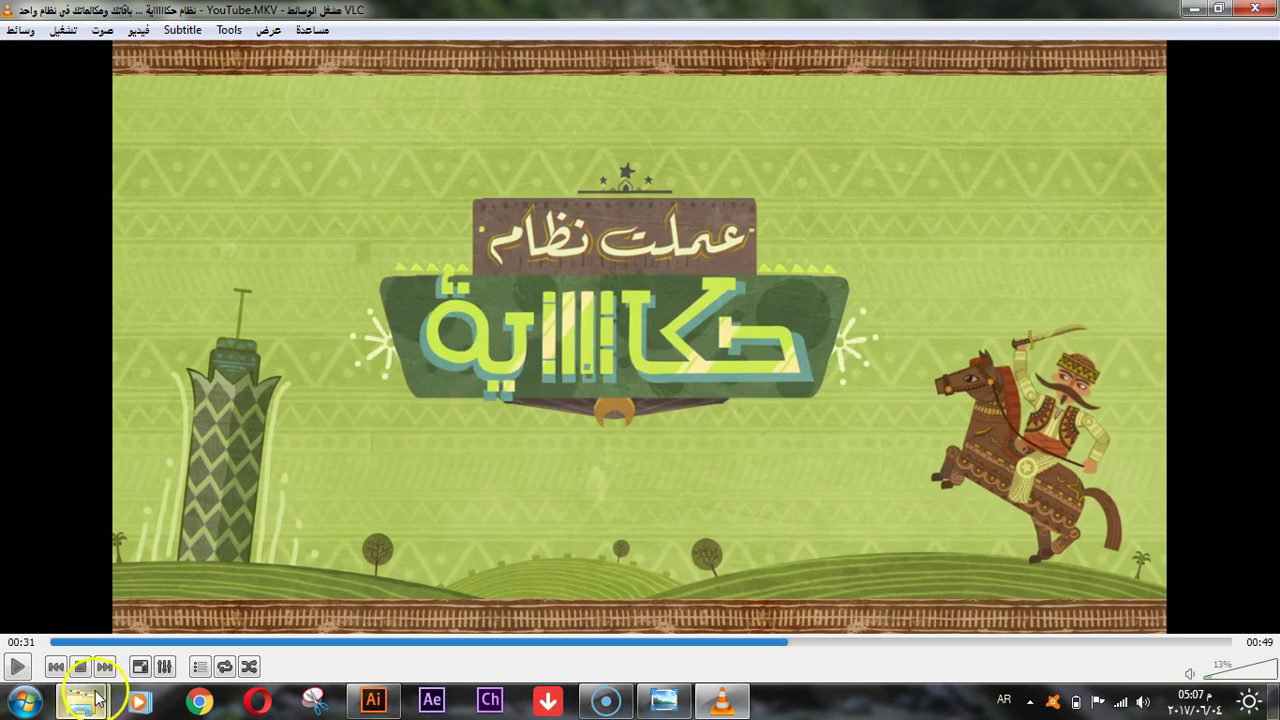
Rewind the video to about 00:28, replay the patterned-background scene until about 00:31, and minimize the player.
{"action": "left_click", "coordinate": [725, 642]}
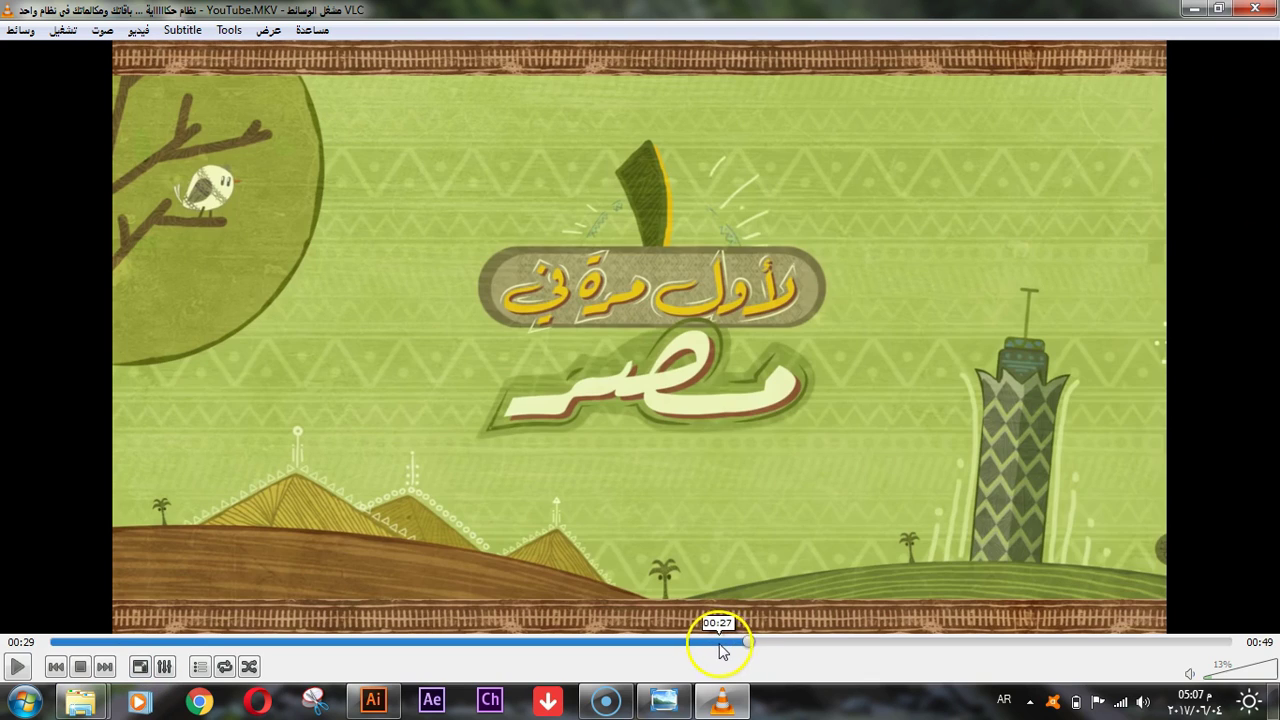
{"action": "left_click", "coordinate": [716, 645]}
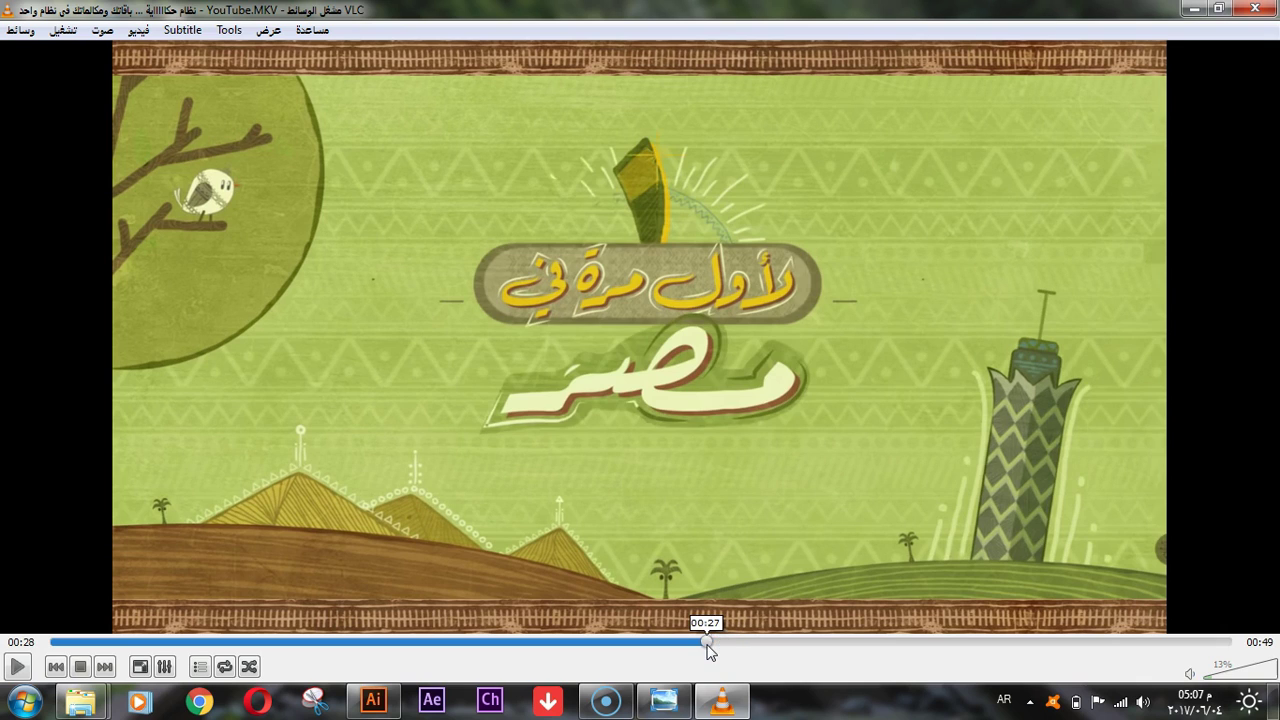
{"action": "left_click", "coordinate": [708, 646]}
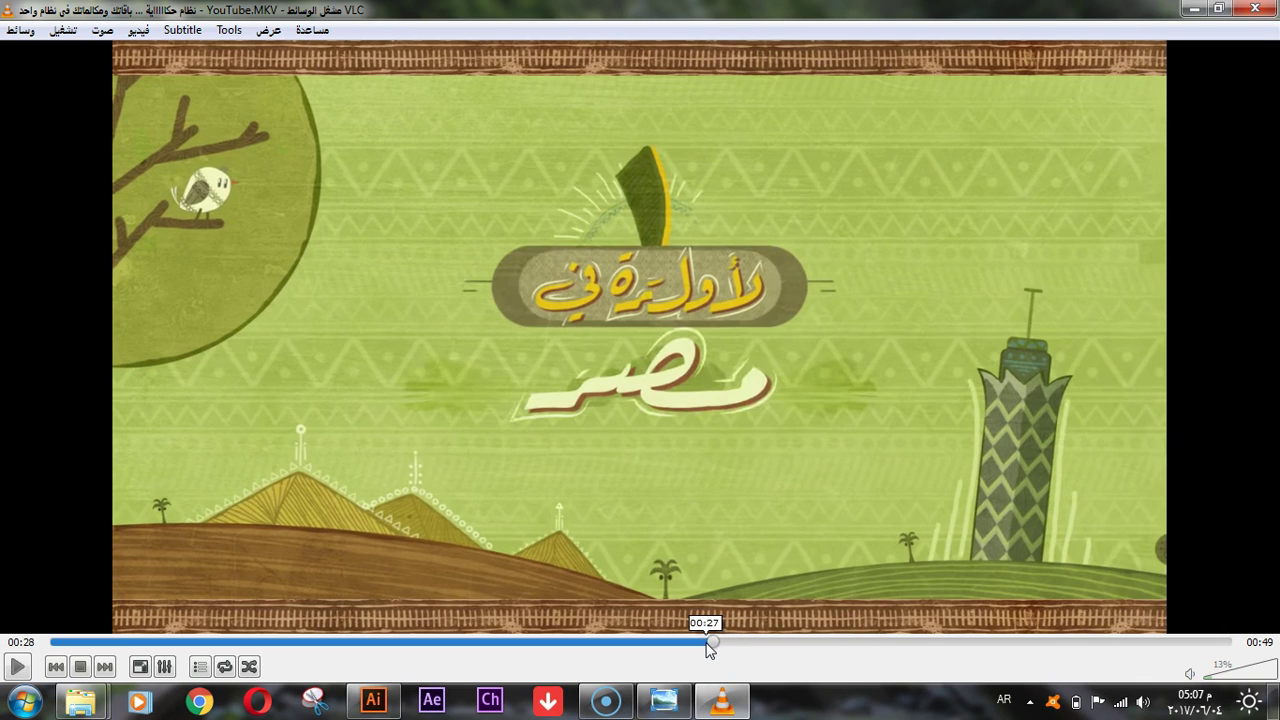
{"action": "left_click", "coordinate": [641, 206]}
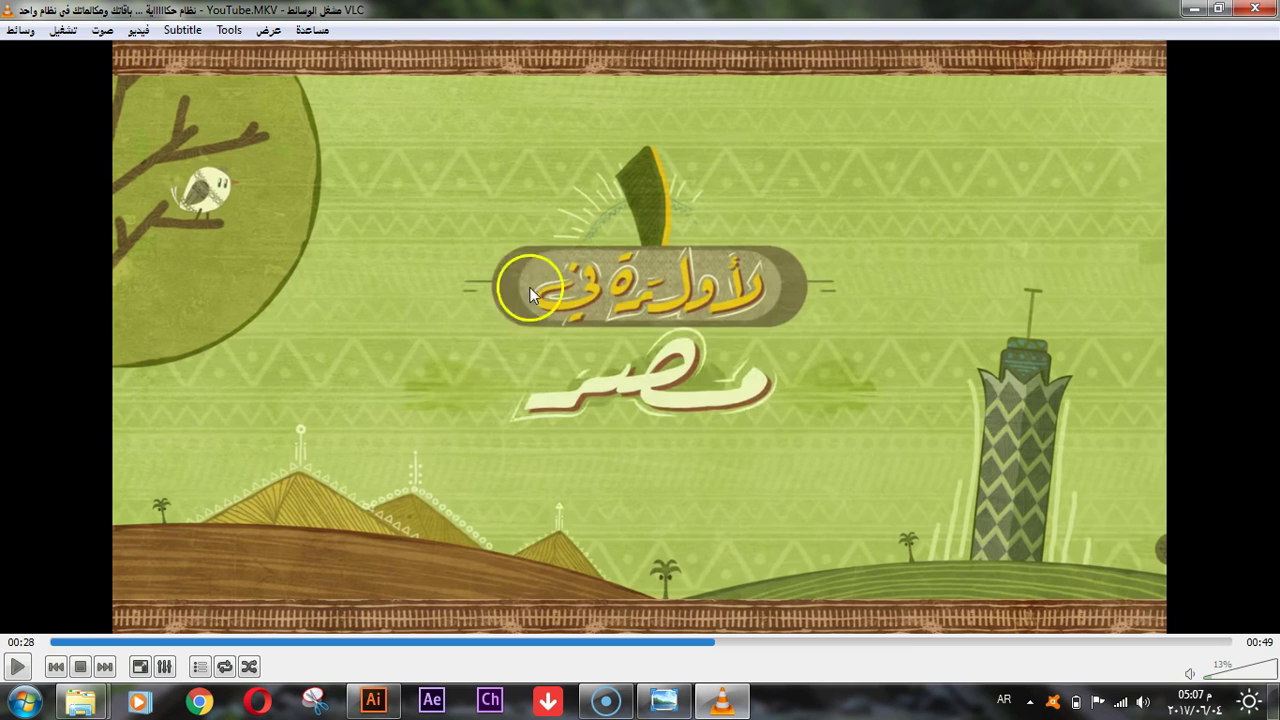
{"action": "left_click", "coordinate": [19, 667]}
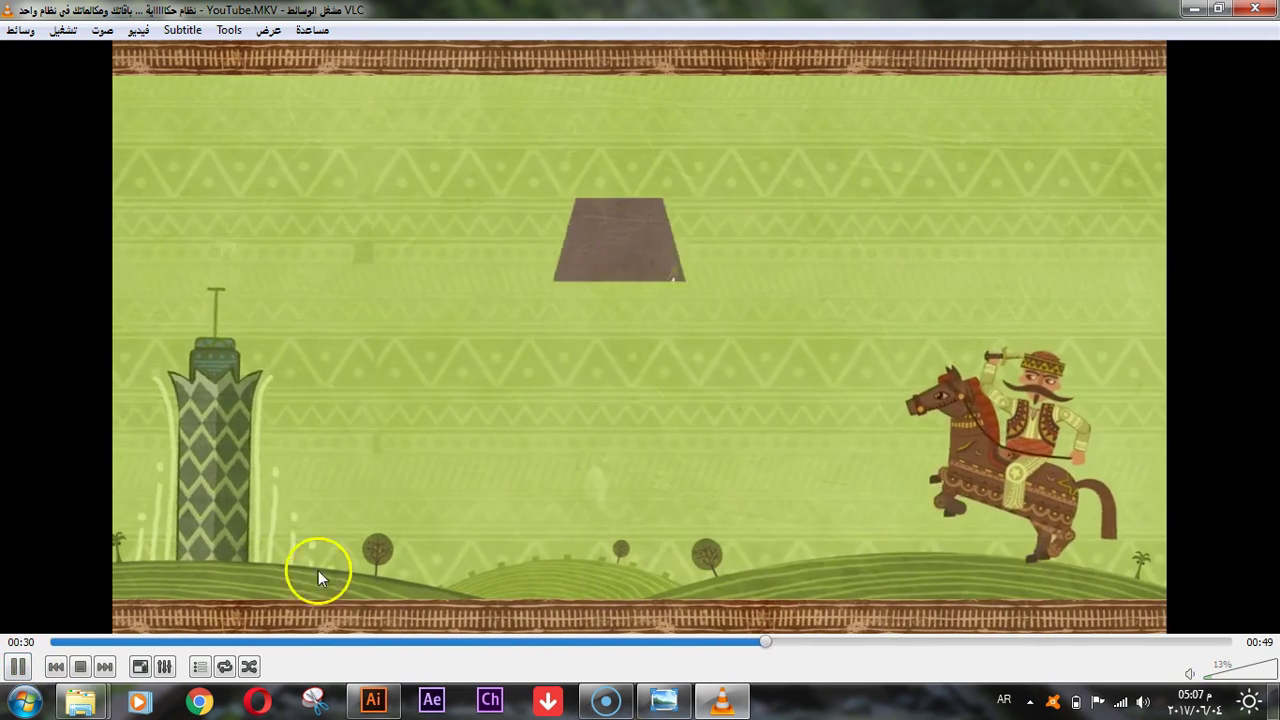
{"action": "left_click", "coordinate": [19, 667]}
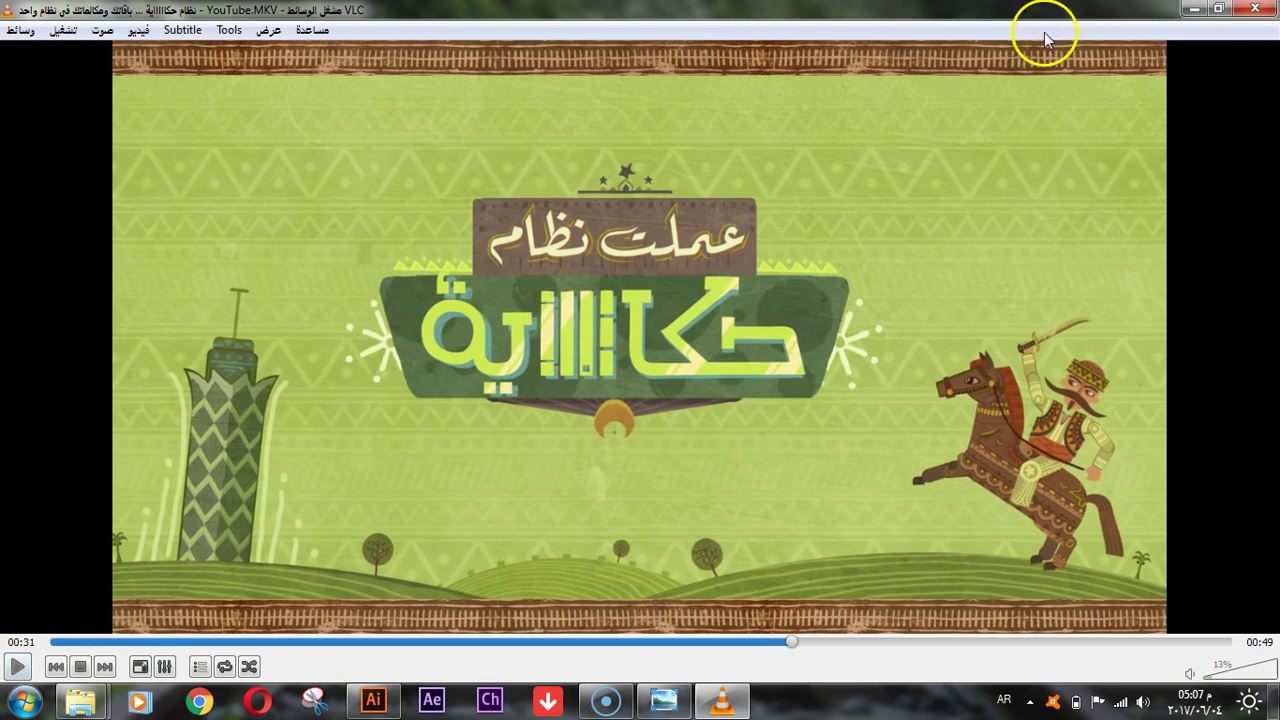
{"action": "left_click", "coordinate": [1195, 10]}
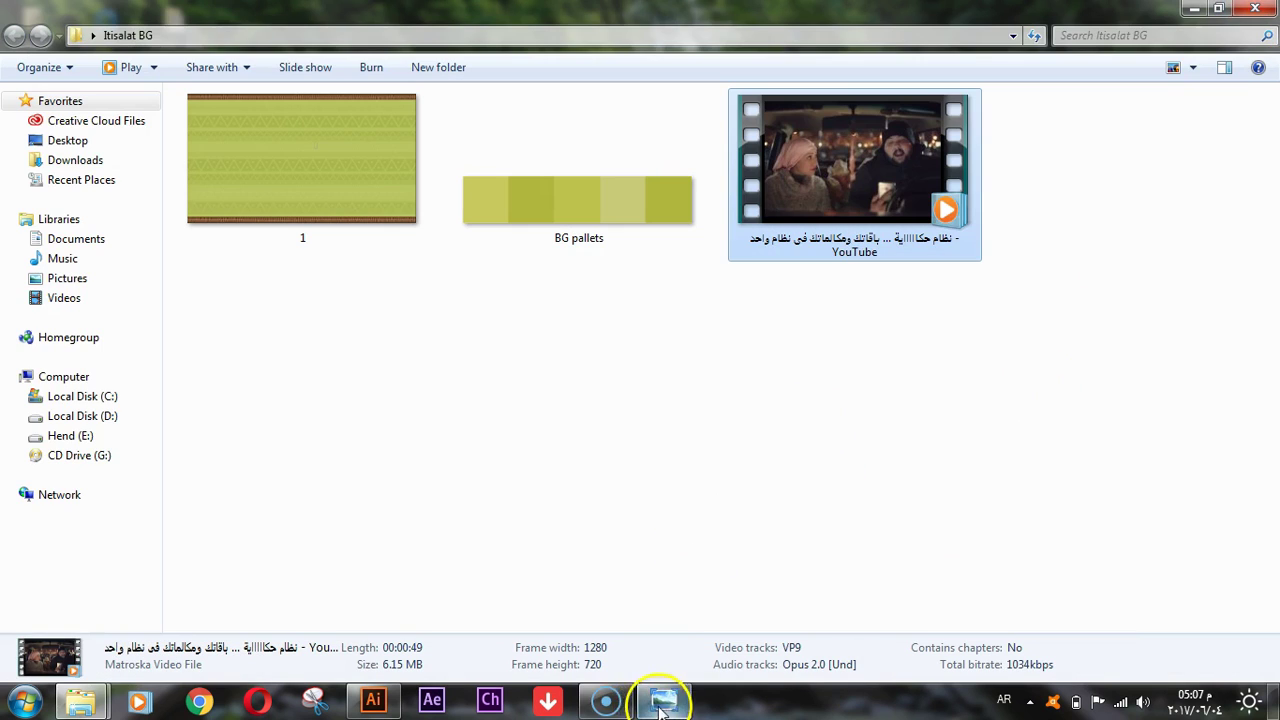
Switch to Adobe Illustrator and create a 1280 x 720 px CMYK document named Background.
{"action": "left_click", "coordinate": [373, 700]}
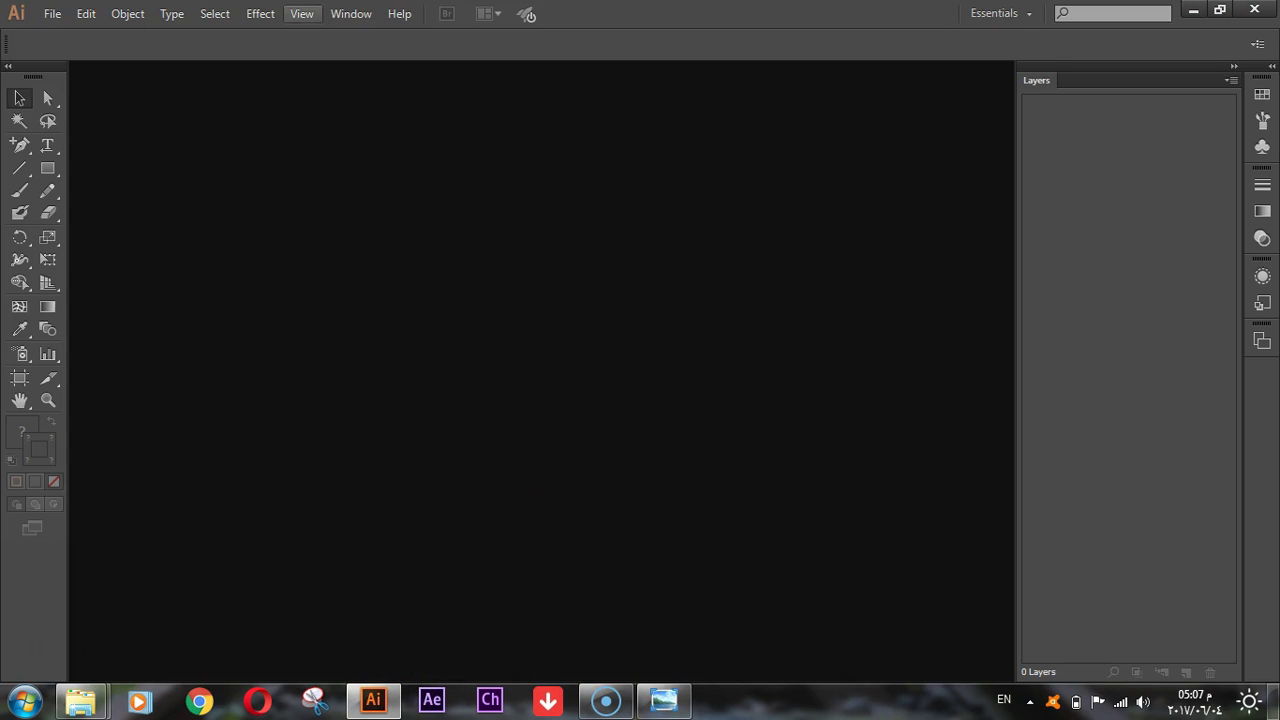
{"action": "left_click", "coordinate": [51, 14]}
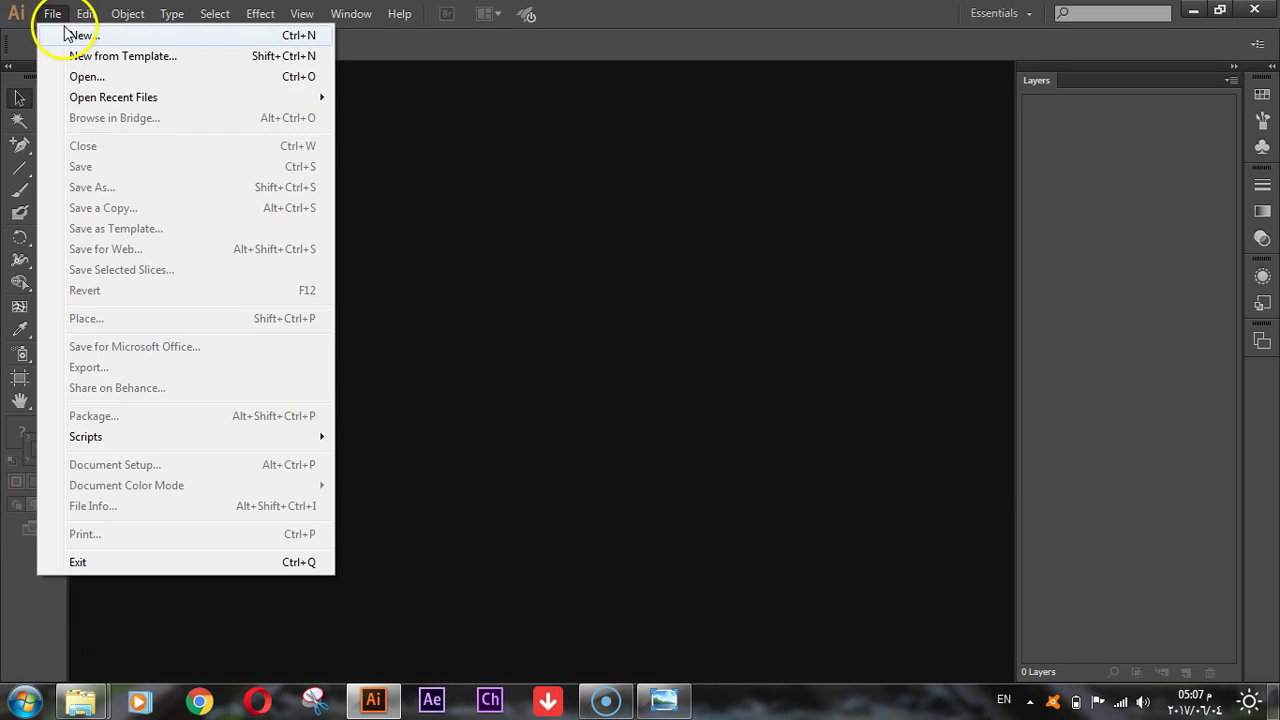
{"action": "left_click", "coordinate": [64, 34]}
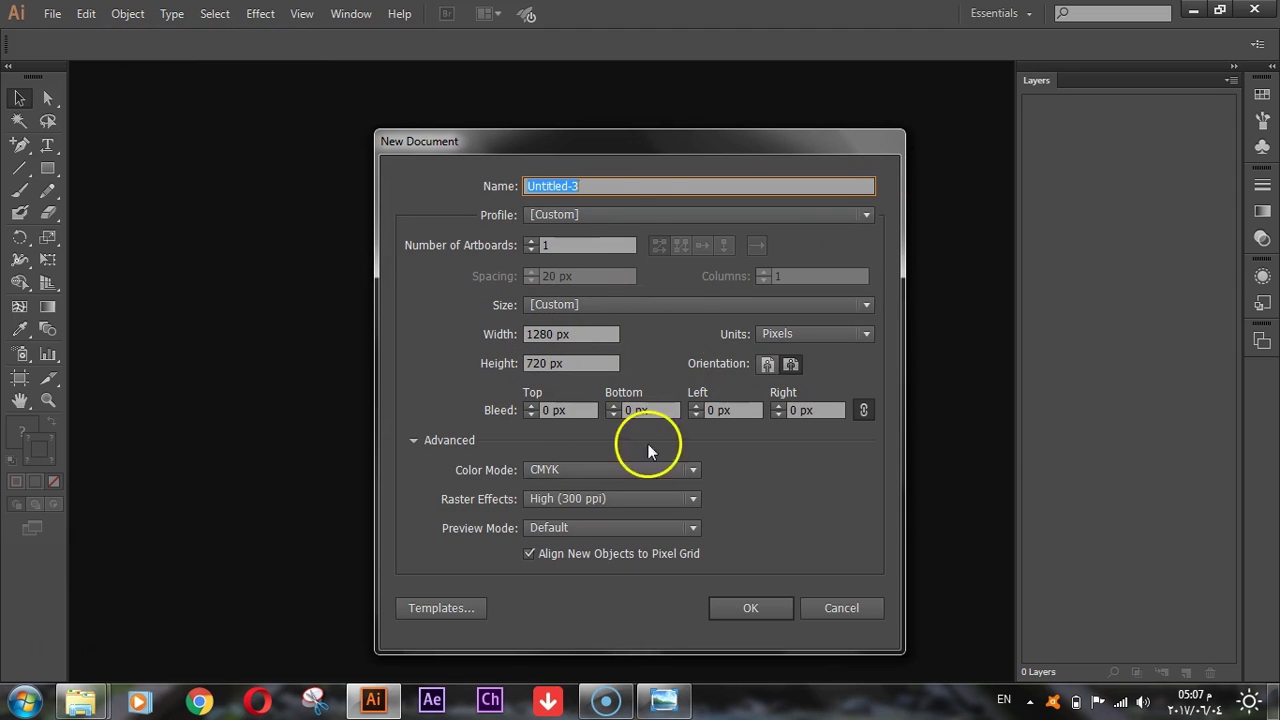
{"action": "type", "text": "B"}
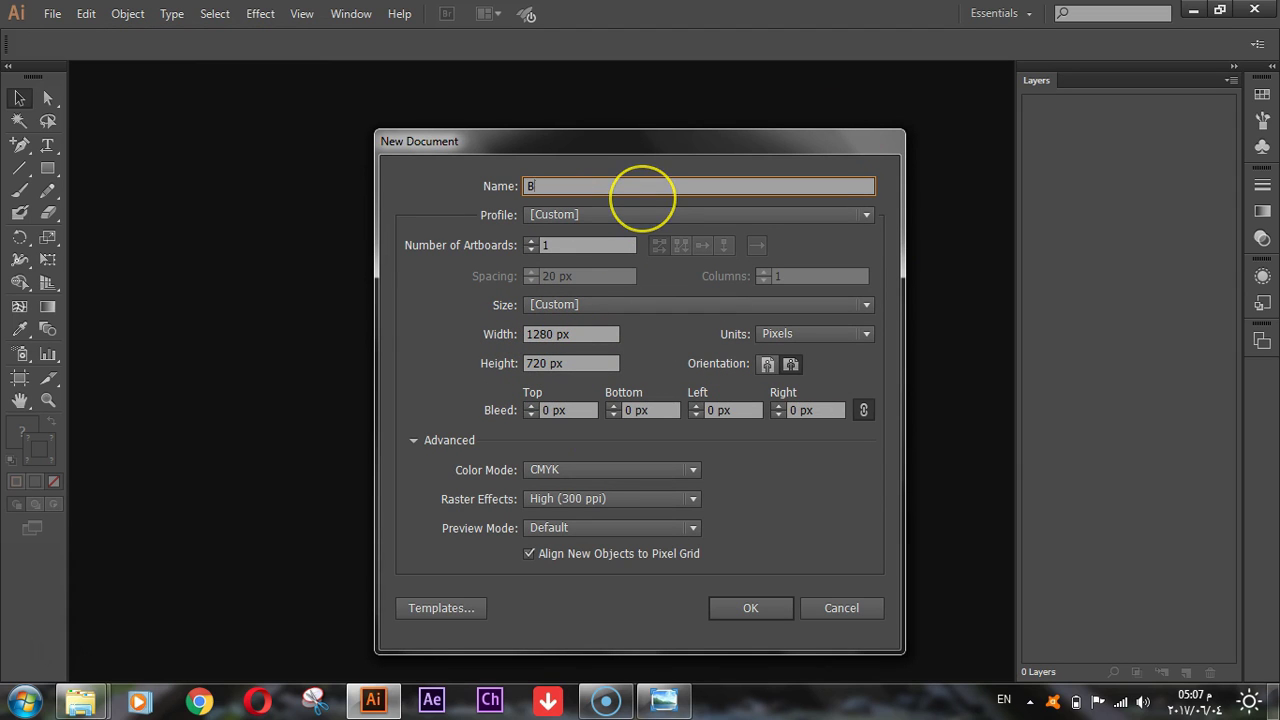
{"action": "type", "text": "ackgrounf"}
{"action": "key", "text": "BackSpace"}
{"action": "type", "text": "g"}
{"action": "key", "text": "BackSpace"}
{"action": "type", "text": "d"}
{"action": "key", "text": "Return"}
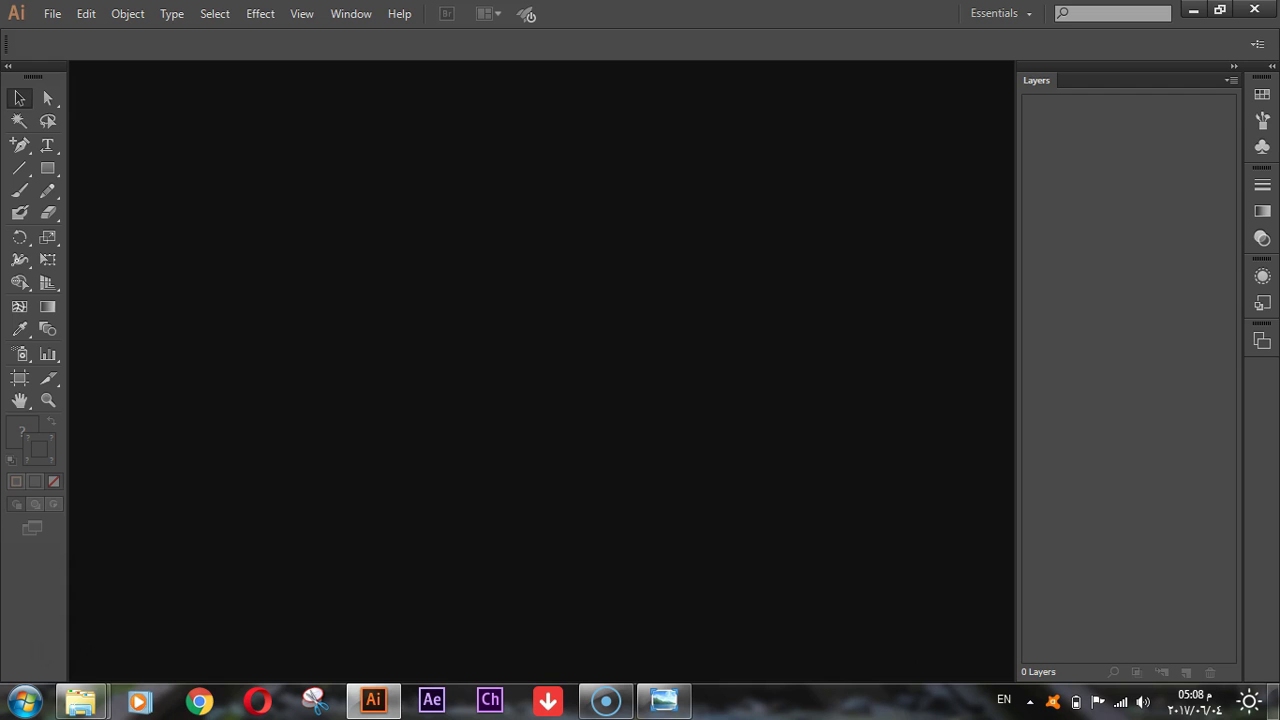
Place the BG pallets image from the Itisalat BG folder onto the artboard as a linked file.
{"action": "left_click", "coordinate": [52, 13]}
{"action": "left_click", "coordinate": [119, 319]}
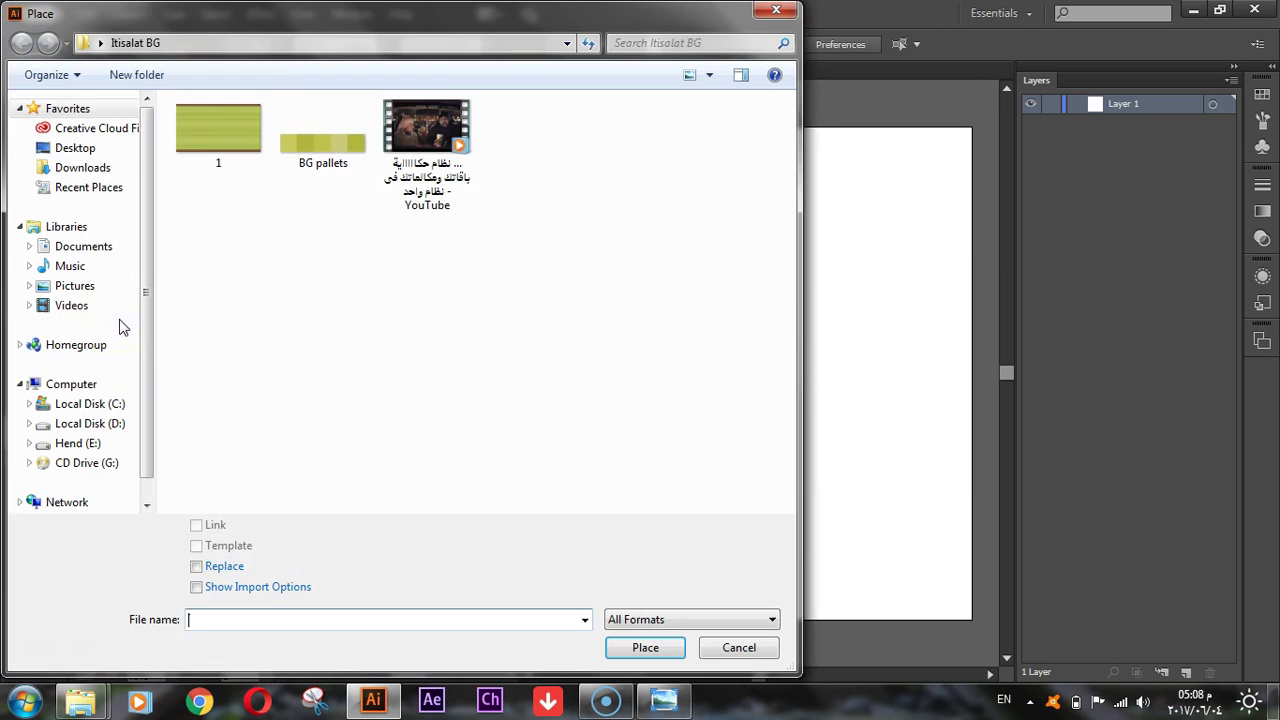
{"action": "left_click", "coordinate": [318, 162]}
{"action": "double_click", "coordinate": [318, 162]}
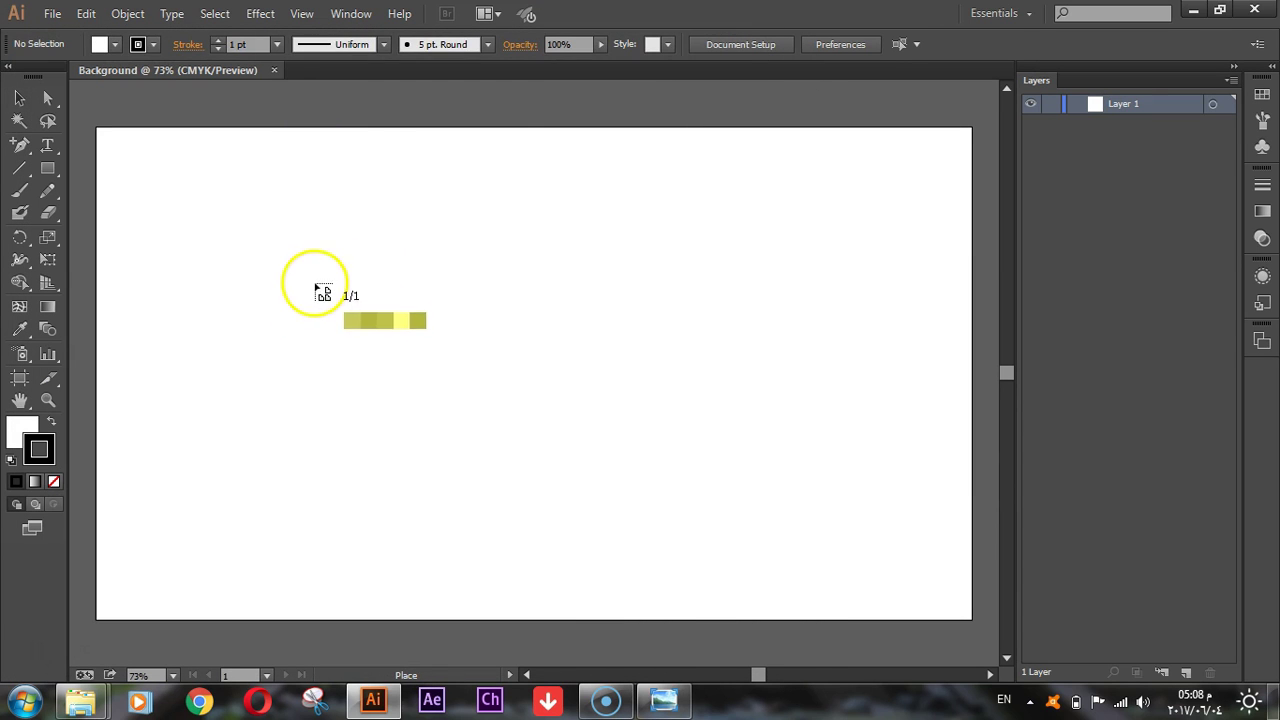
{"action": "left_click", "coordinate": [300, 257]}
Scale the palette image down to about half size and move it just above the artboard's upper-left corner.
{"action": "left_click_drag", "start_coordinate": [435, 316], "coordinate": [253, 301]}
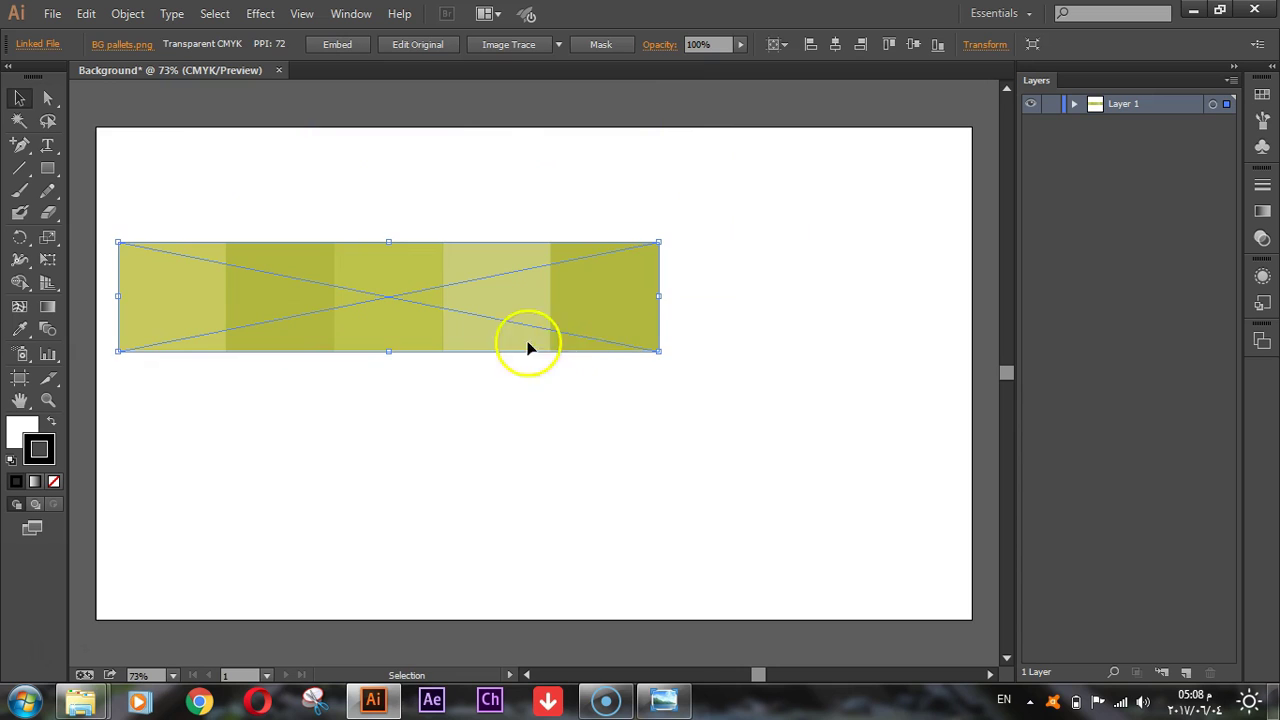
{"action": "left_click_drag", "start_coordinate": [657, 355], "coordinate": [603, 330]}
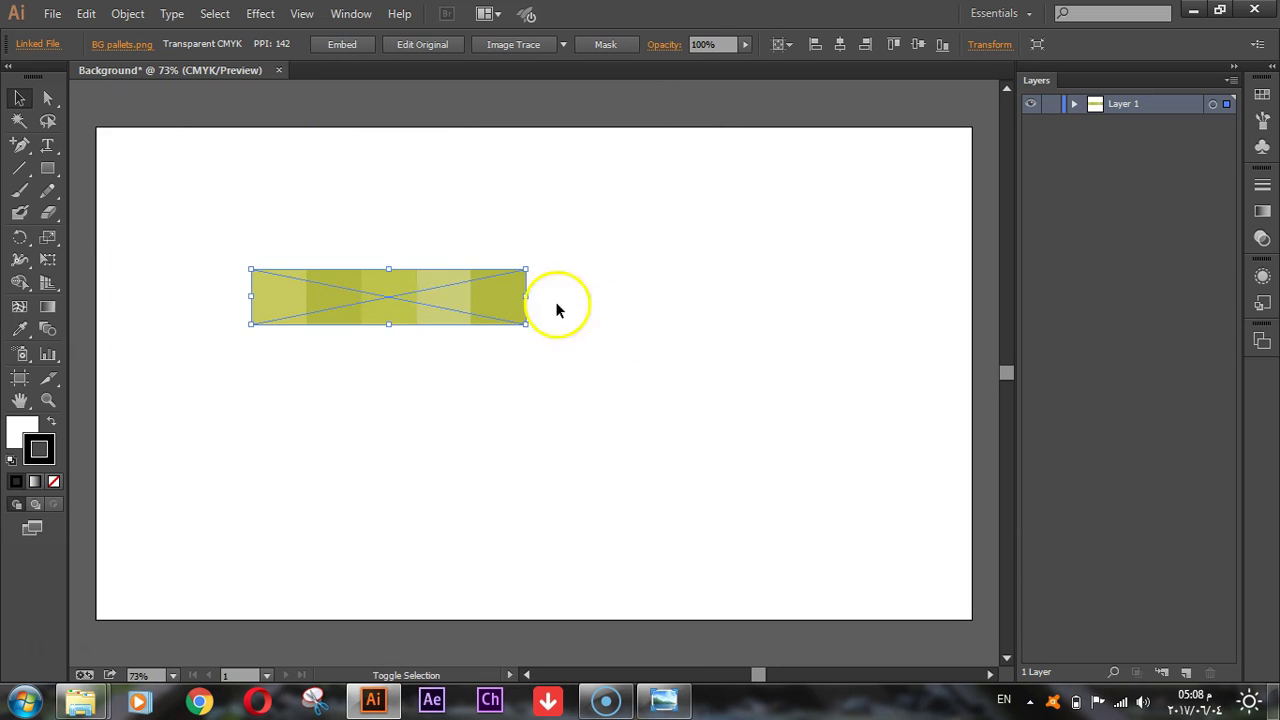
{"action": "left_click_drag", "start_coordinate": [392, 298], "coordinate": [234, 106]}
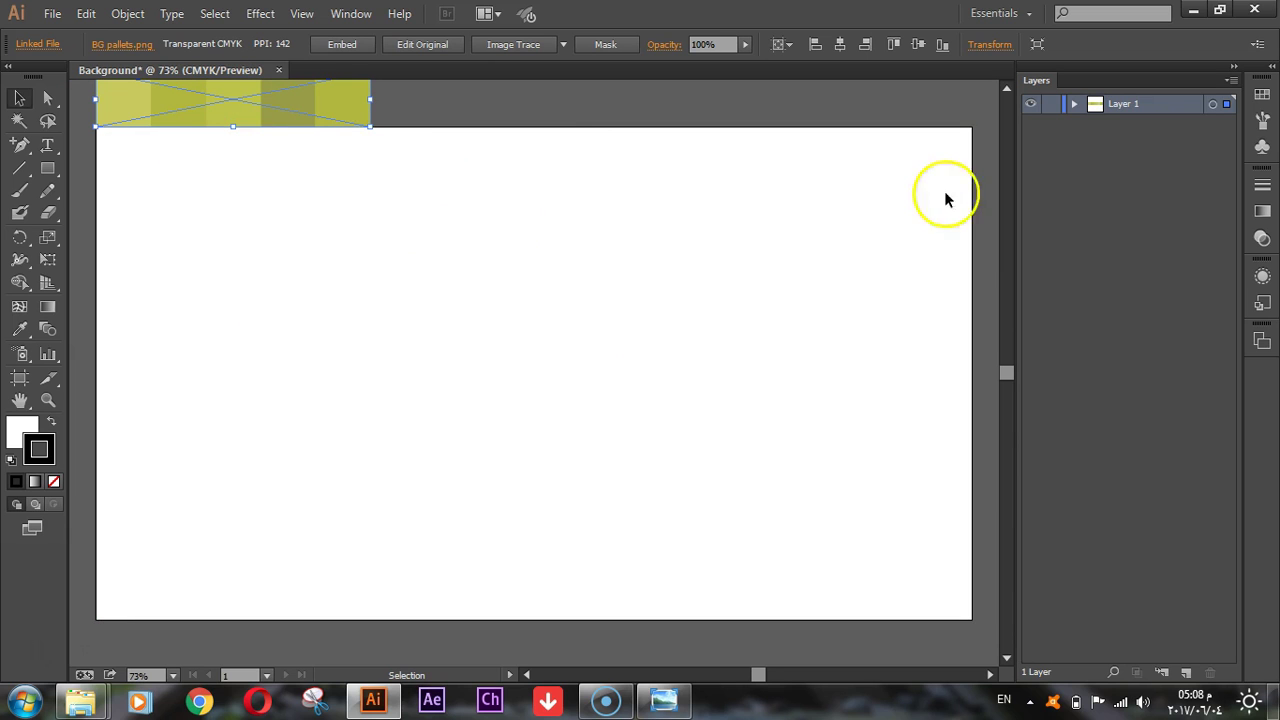
Lock Layer 1 holding the palette image and add a new layer above it.
{"action": "left_click", "coordinate": [1051, 104]}
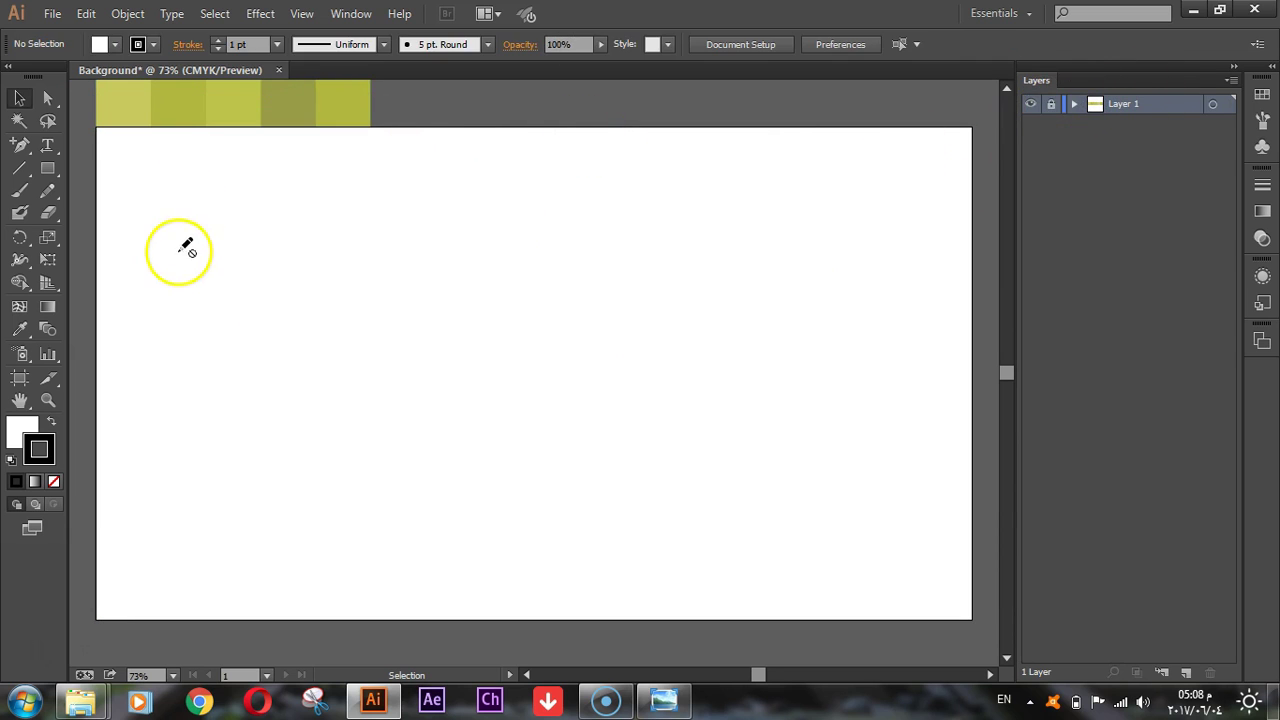
{"action": "scroll", "coordinate": [180, 250], "scroll_direction": "up", "scroll_amount": 1}
{"action": "left_click", "coordinate": [1186, 672]}
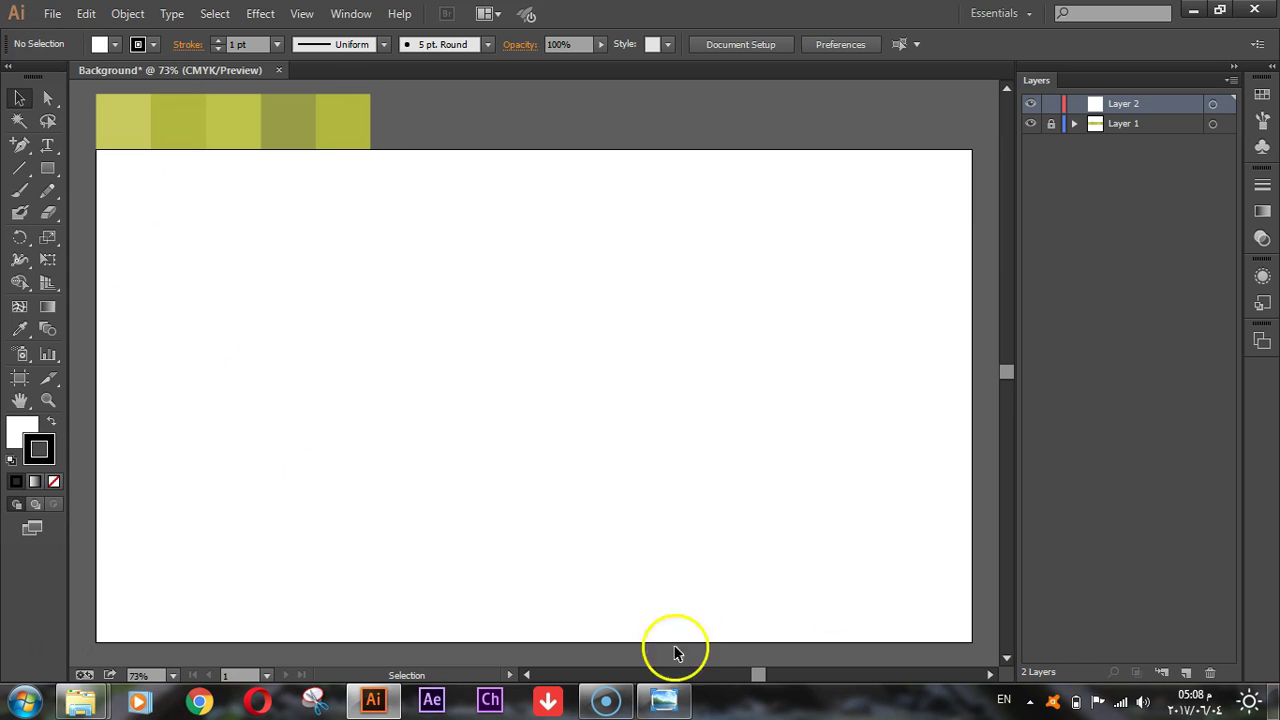
Check the reference image and cover the artboard with a 1280 x 720 px rectangle filled with the palette's first green.
{"action": "left_click", "coordinate": [666, 700]}
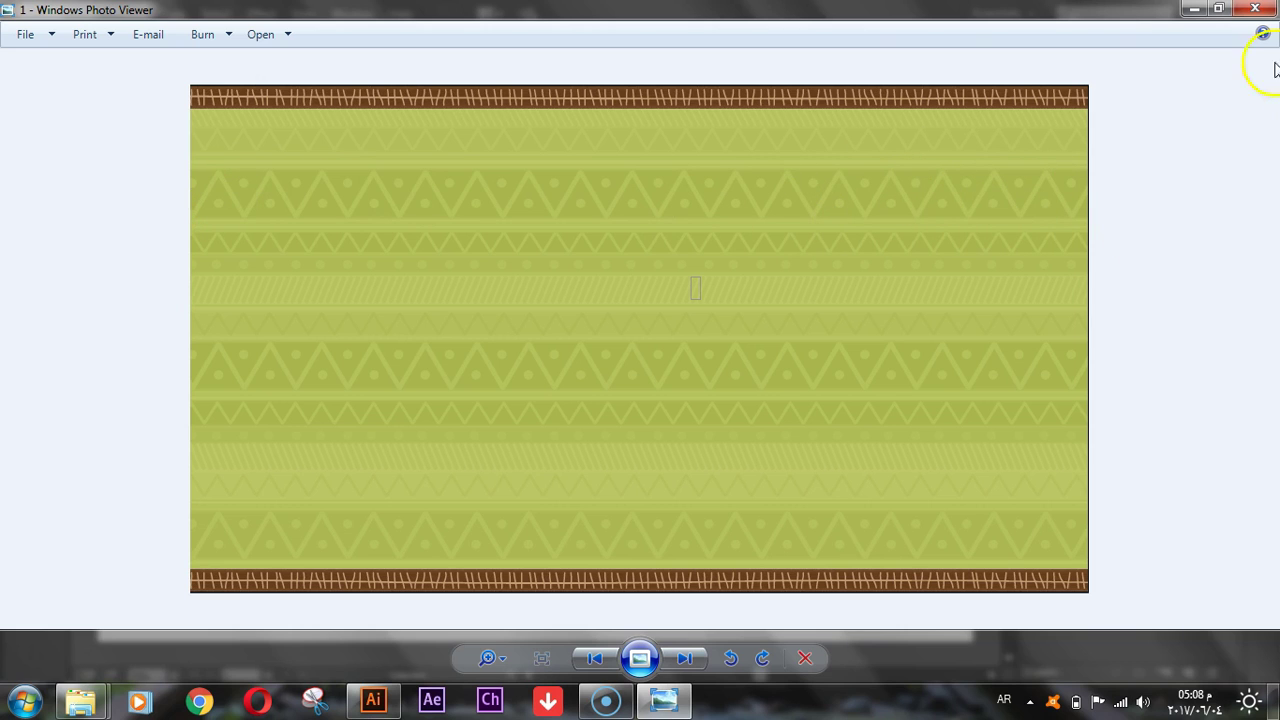
{"action": "left_click", "coordinate": [1190, 9]}
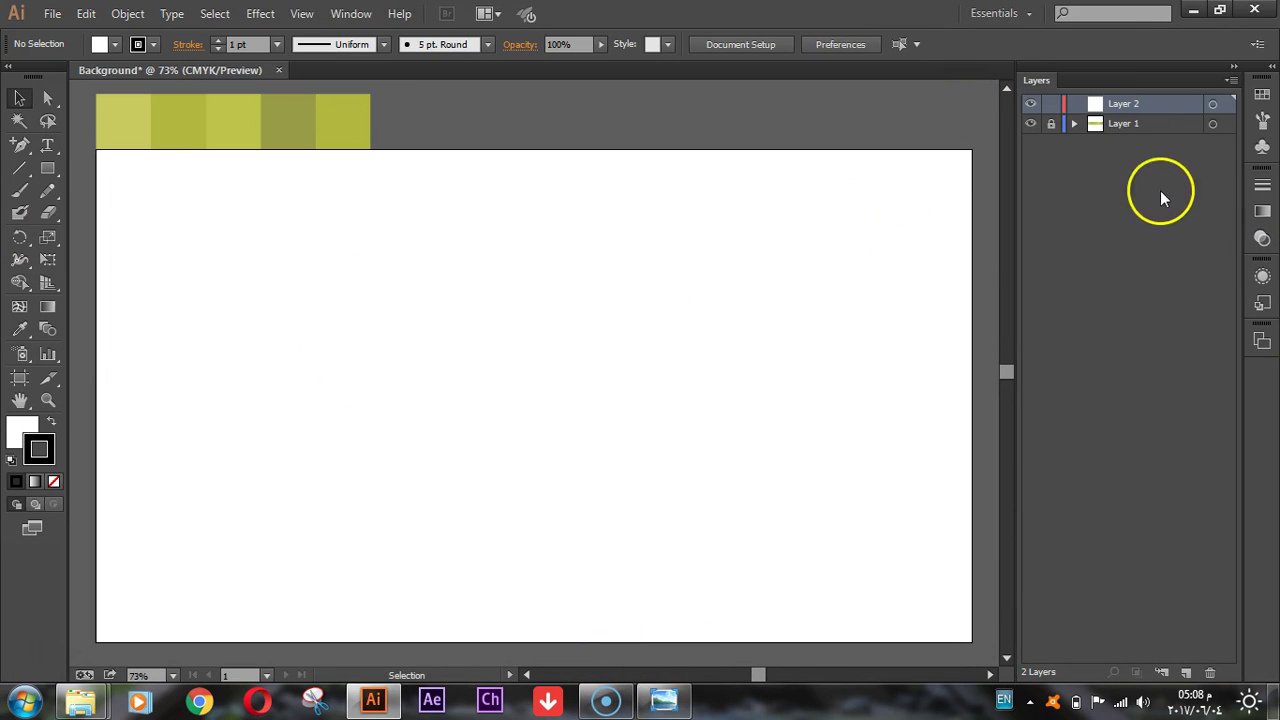
{"action": "left_click", "coordinate": [47, 168]}
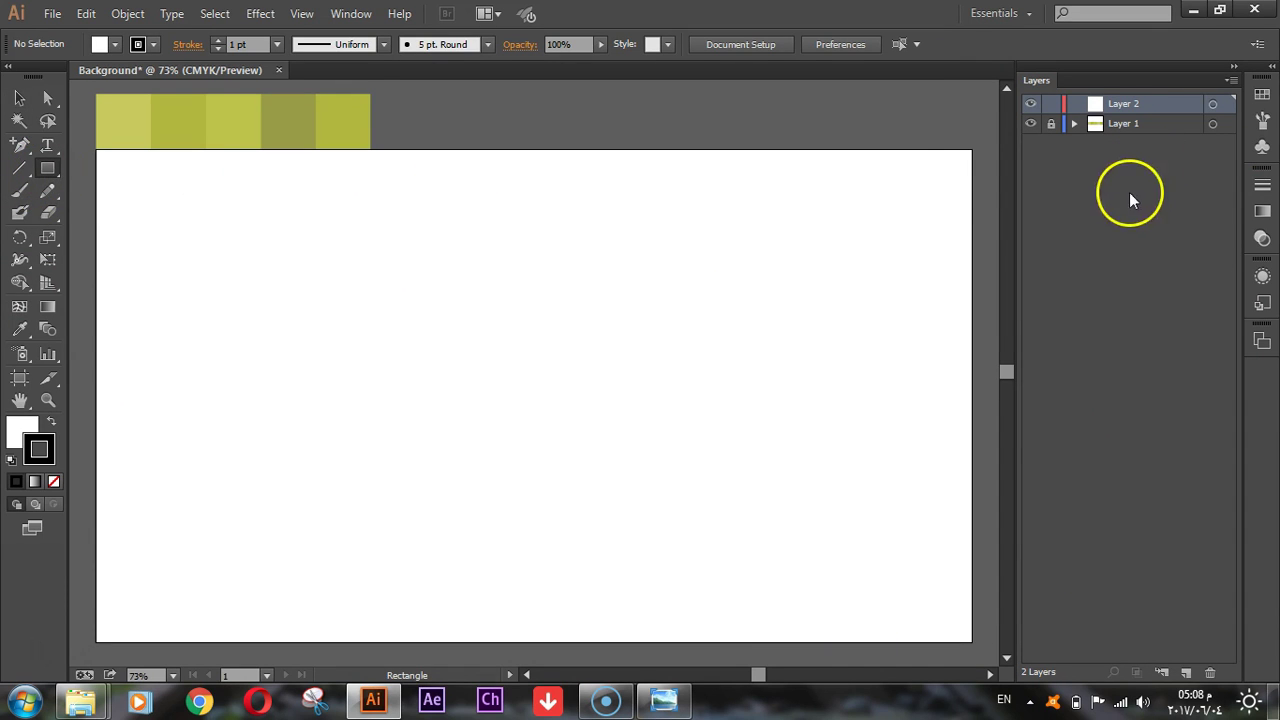
{"action": "left_click_drag", "start_coordinate": [970, 150], "coordinate": [214, 642]}
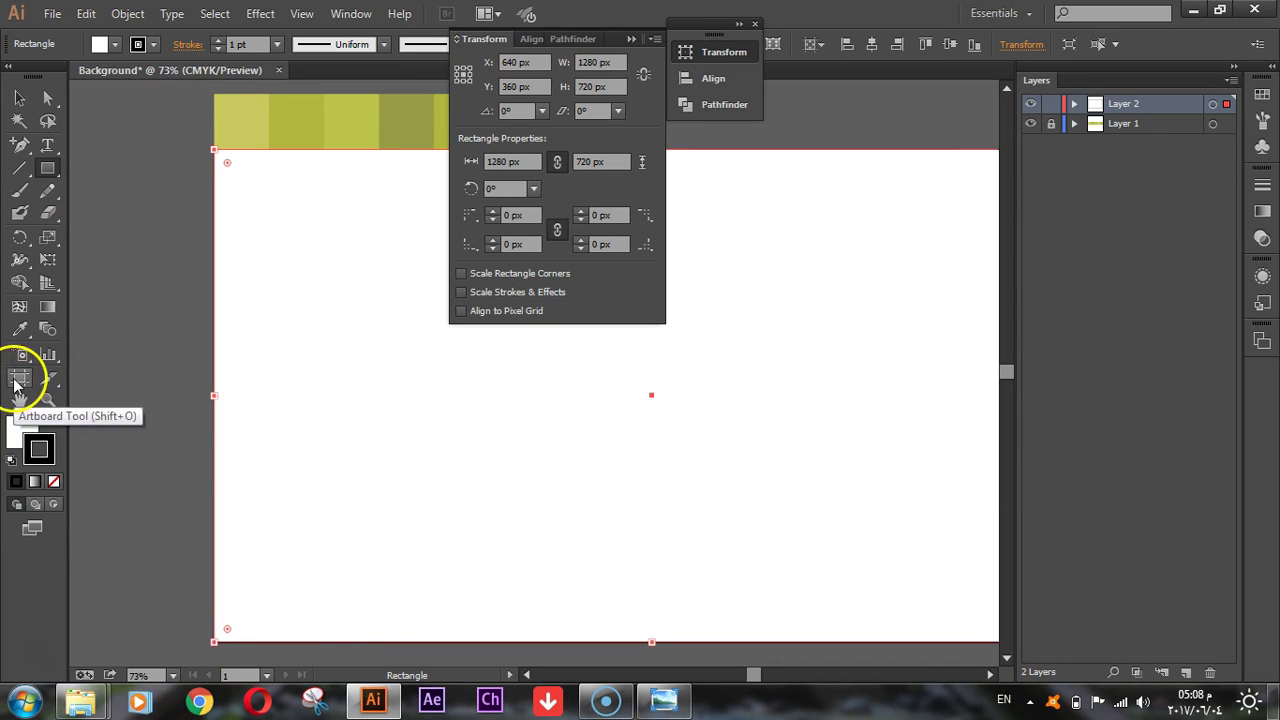
{"action": "left_click", "coordinate": [19, 329]}
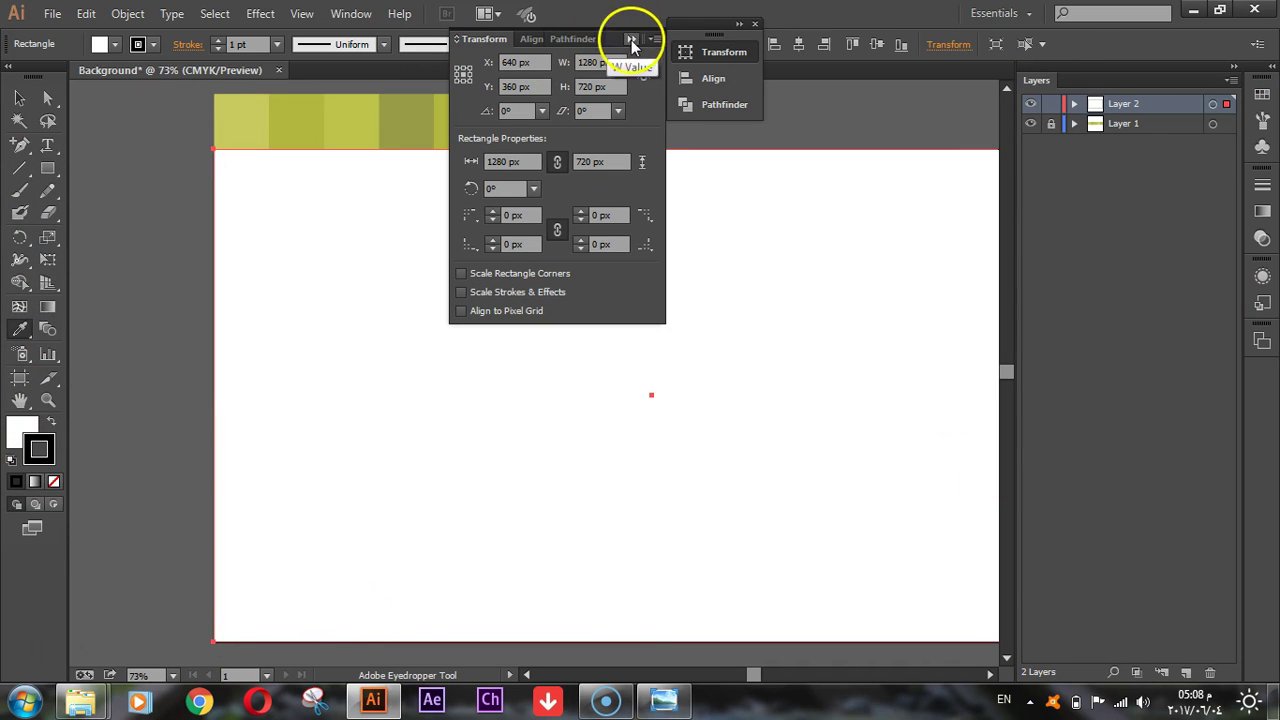
{"action": "left_click", "coordinate": [240, 112]}
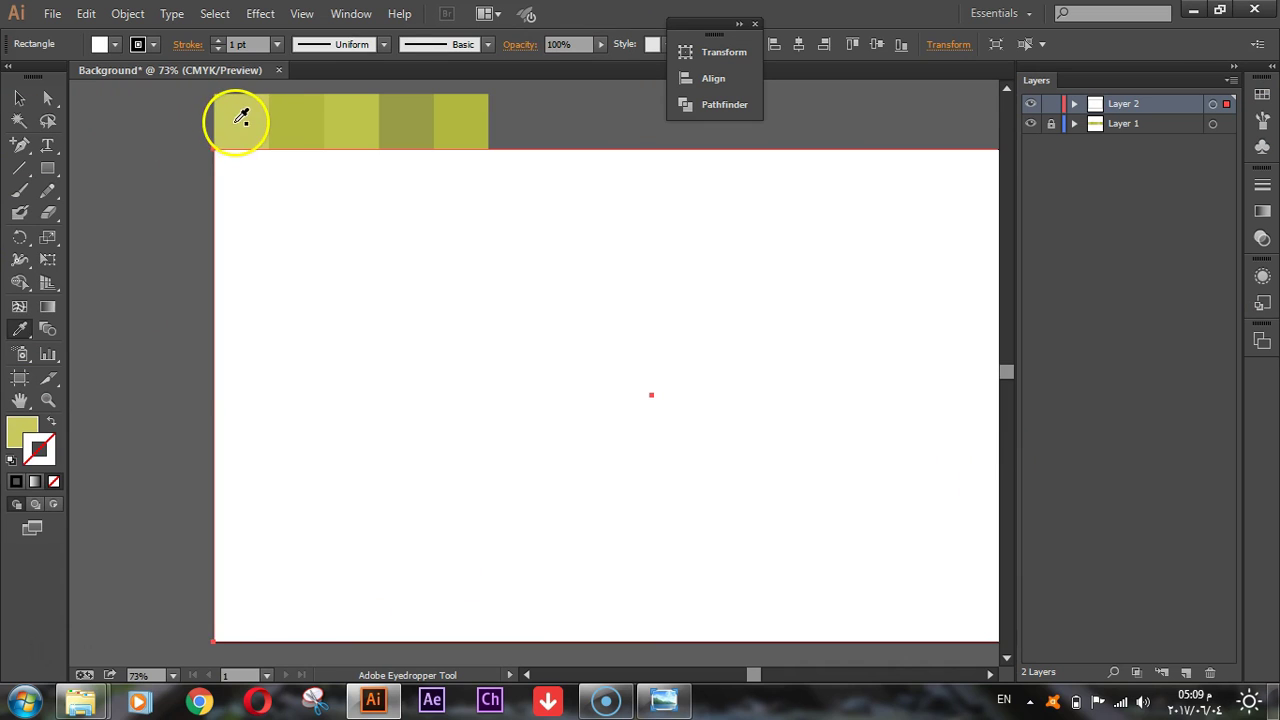
{"action": "left_click", "coordinate": [19, 97]}
{"action": "left_click", "coordinate": [143, 209]}
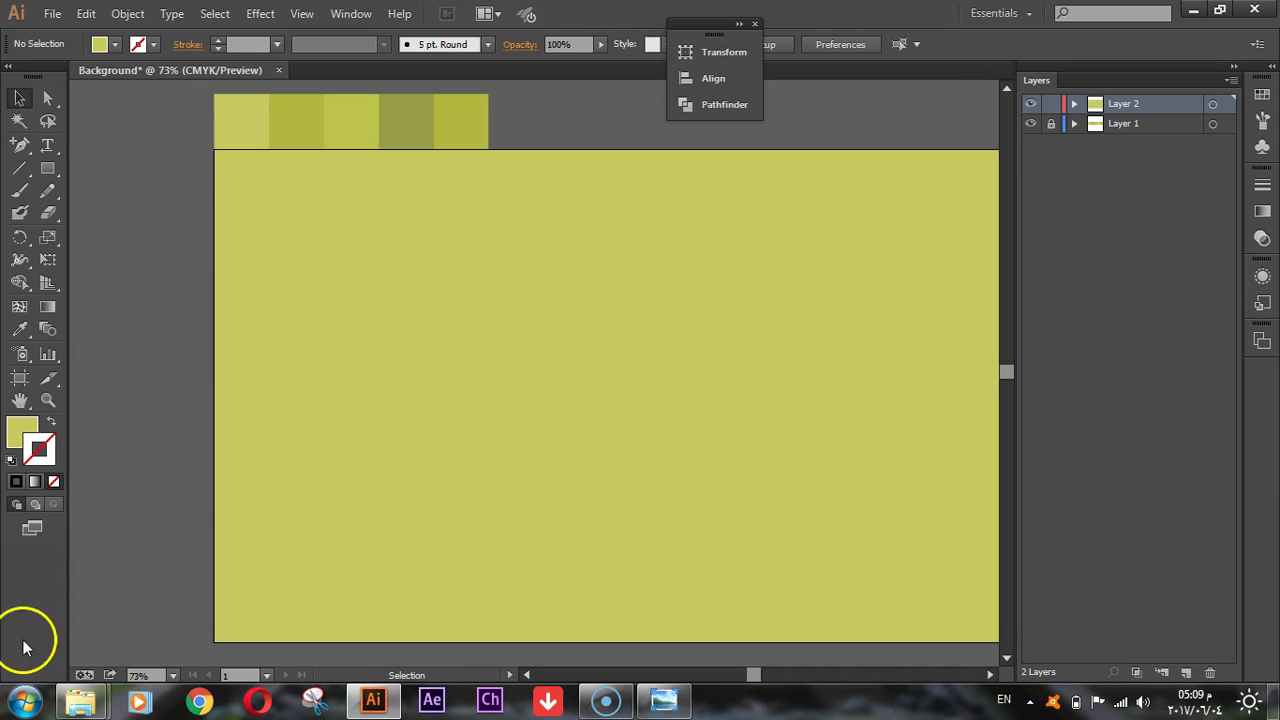
Lock the rectangle's layer, rename it BG, and add a new layer above it.
{"action": "double_click", "coordinate": [19, 400]}
{"action": "left_click", "coordinate": [1051, 104]}
{"action": "double_click", "coordinate": [1123, 104]}
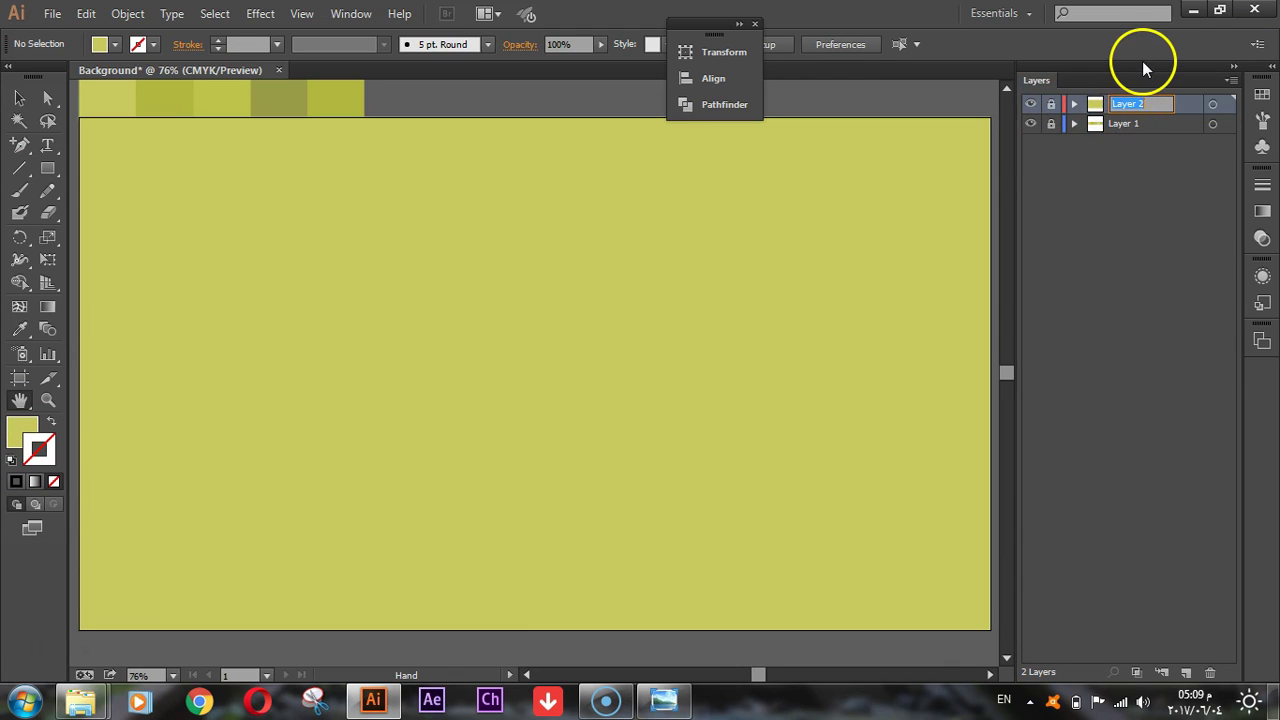
{"action": "type", "text": "BG"}
{"action": "left_click", "coordinate": [1186, 672]}
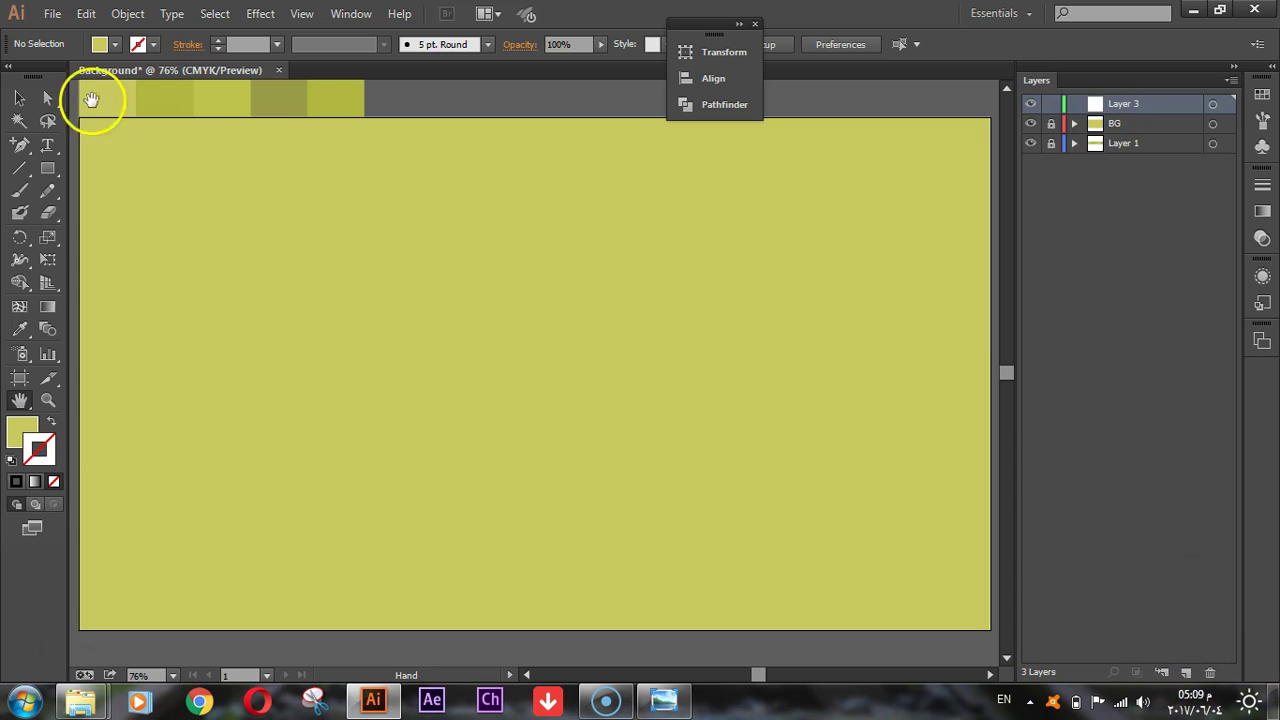
Draw an upright triangle about 74 x 64 px in the artboard's upper-right area with the Star tool, filled with the palette's second green.
{"action": "scroll", "coordinate": [251, 223], "scroll_direction": "up", "scroll_amount": 1}
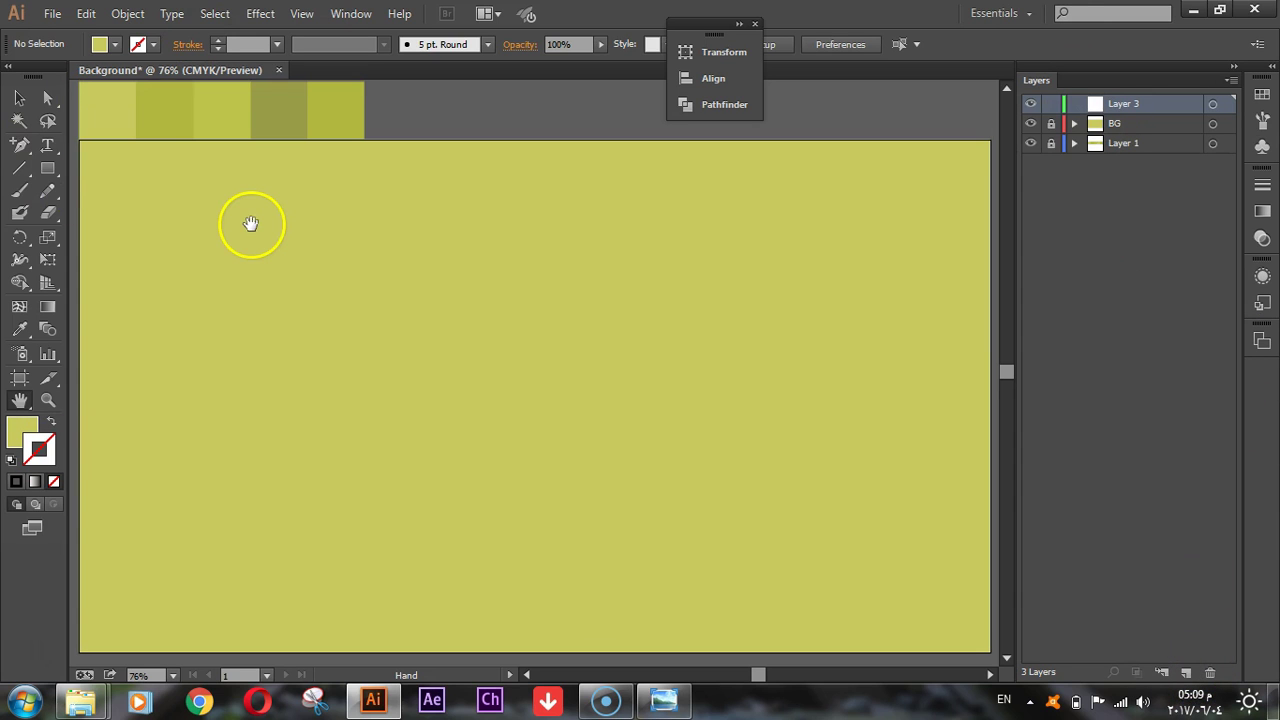
{"action": "left_click", "coordinate": [664, 700]}
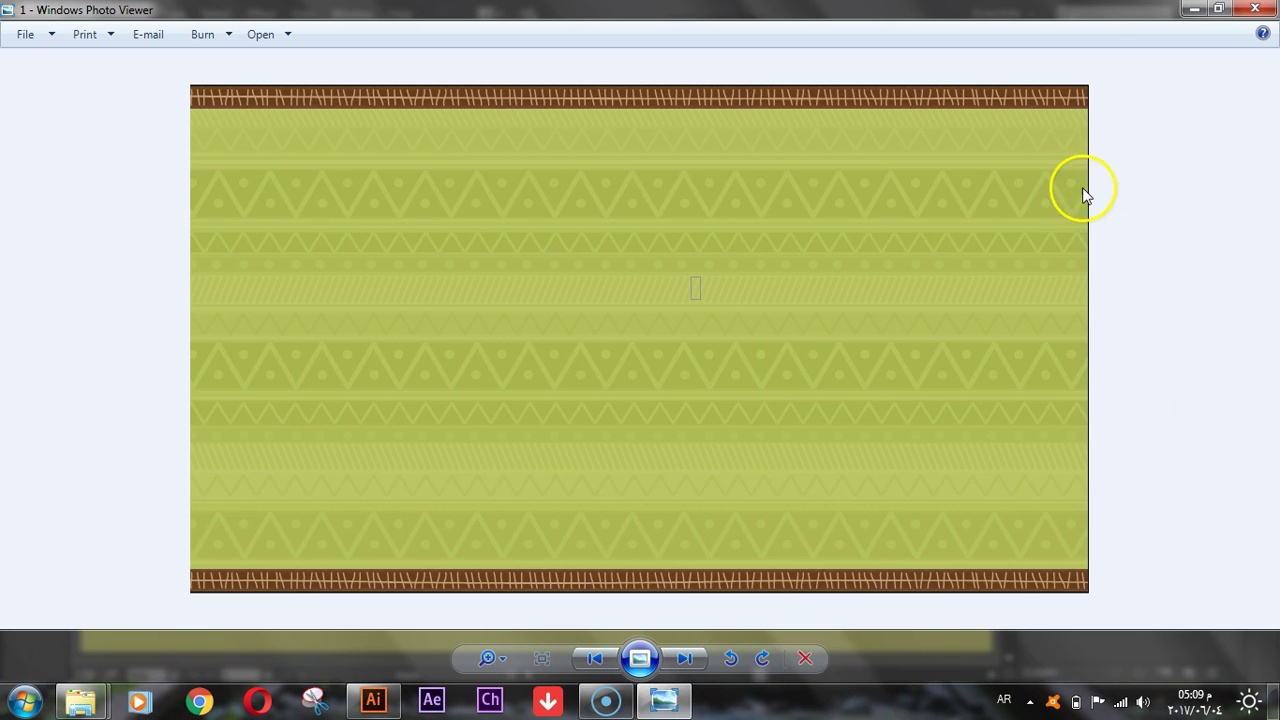
{"action": "left_click", "coordinate": [1195, 12]}
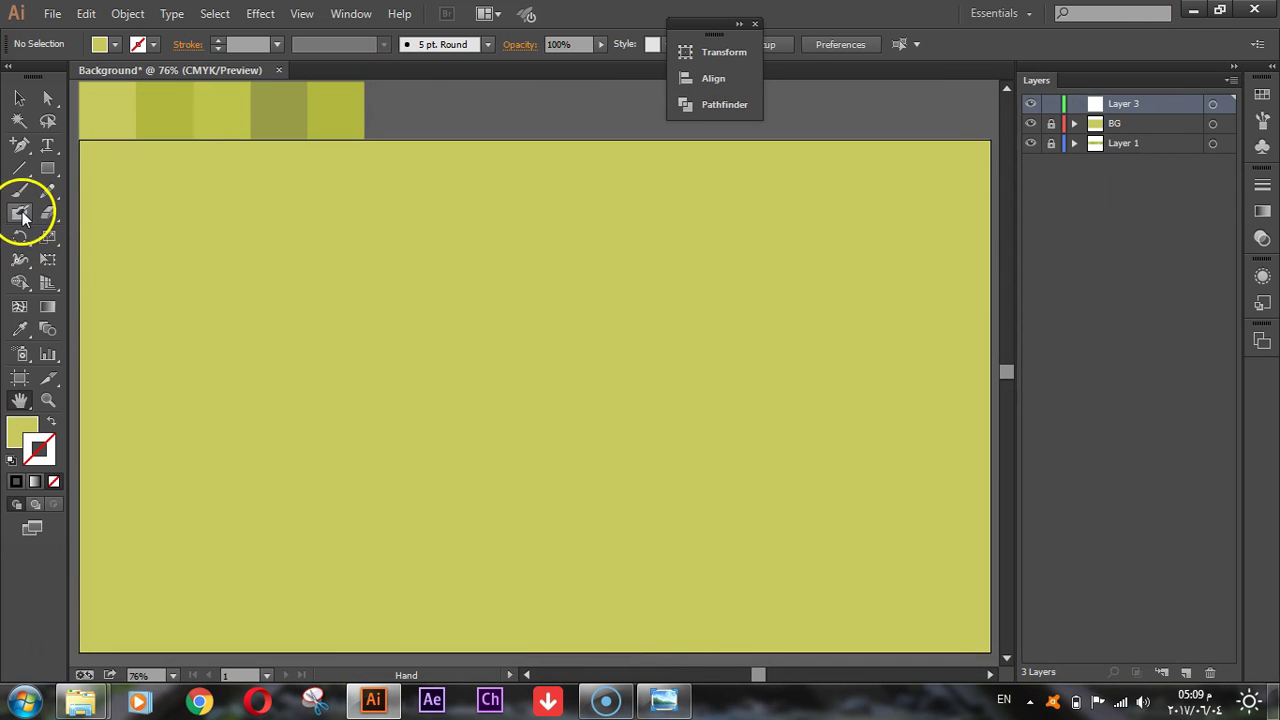
{"action": "left_click", "coordinate": [53, 179]}
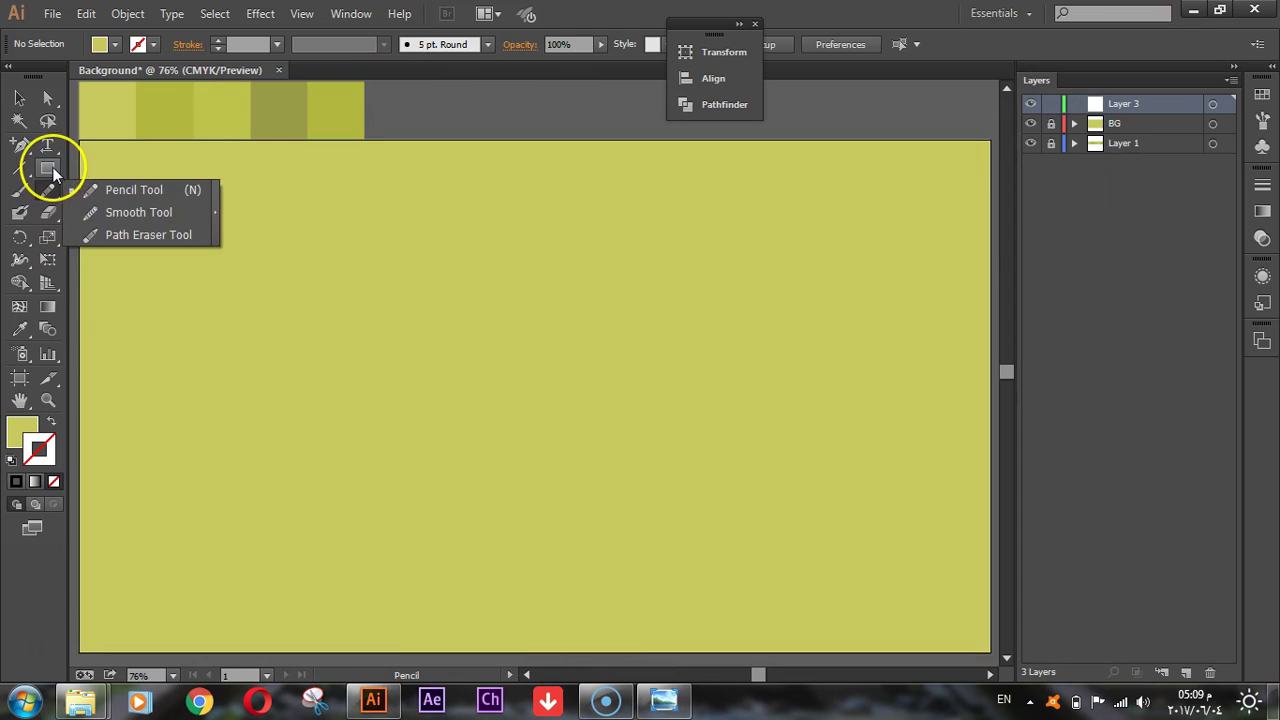
{"action": "mouse_move", "coordinate": [53, 167]}
{"action": "left_mouse_down"}
{"action": "mouse_move", "coordinate": [117, 210]}
{"action": "mouse_move", "coordinate": [131, 277]}
{"action": "mouse_move", "coordinate": [143, 256]}
{"action": "left_mouse_up"}
{"action": "mouse_move", "coordinate": [767, 284]}
{"action": "left_mouse_down"}
{"action": "mouse_move", "coordinate": [741, 332]}
{"action": "mouse_move", "coordinate": [763, 274]}
{"action": "mouse_move", "coordinate": [766, 323]}
{"action": "mouse_move", "coordinate": [780, 302]}
{"action": "left_mouse_up"}
{"action": "left_click", "coordinate": [43, 466]}
{"action": "left_click", "coordinate": [20, 331]}
{"action": "left_click", "coordinate": [184, 103]}
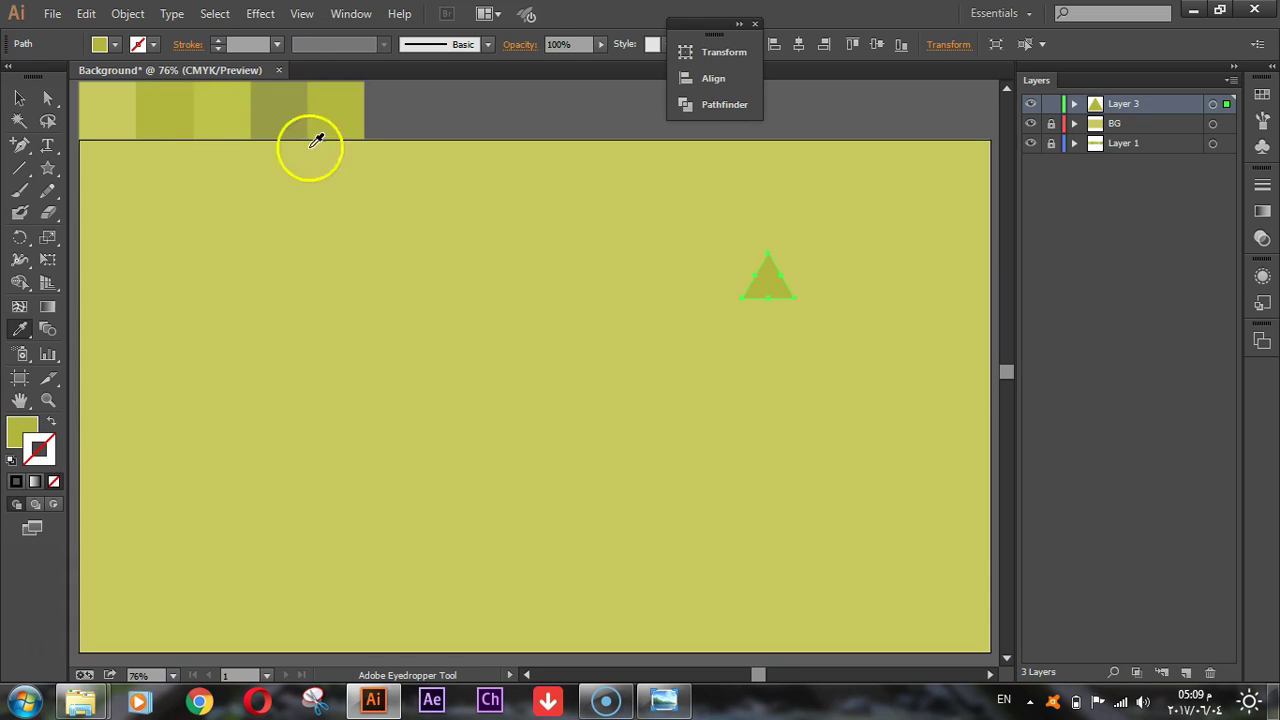
Sample the palette's first green for the triangle's fill and darken it to 64% brightness (A3A34D).
{"action": "left_click", "coordinate": [665, 700]}
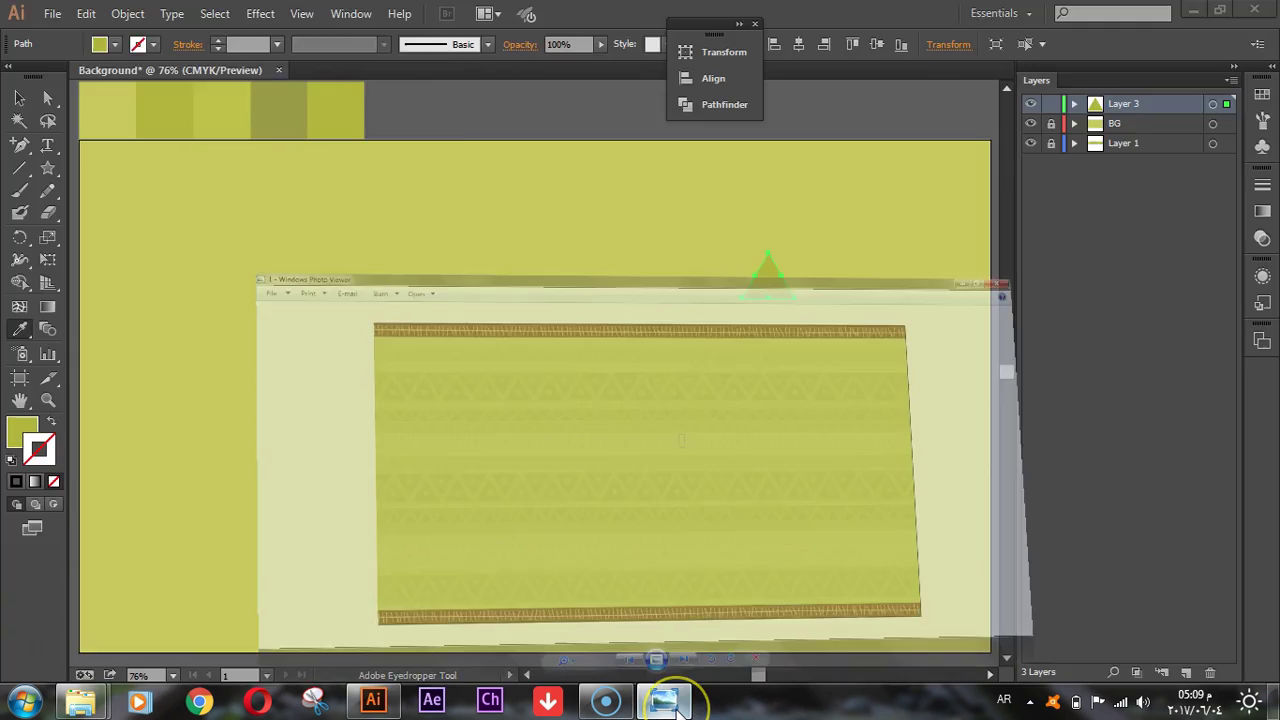
{"action": "left_click", "coordinate": [676, 702]}
{"action": "left_click", "coordinate": [225, 107]}
{"action": "left_click", "coordinate": [112, 112]}
{"action": "double_click", "coordinate": [26, 432]}
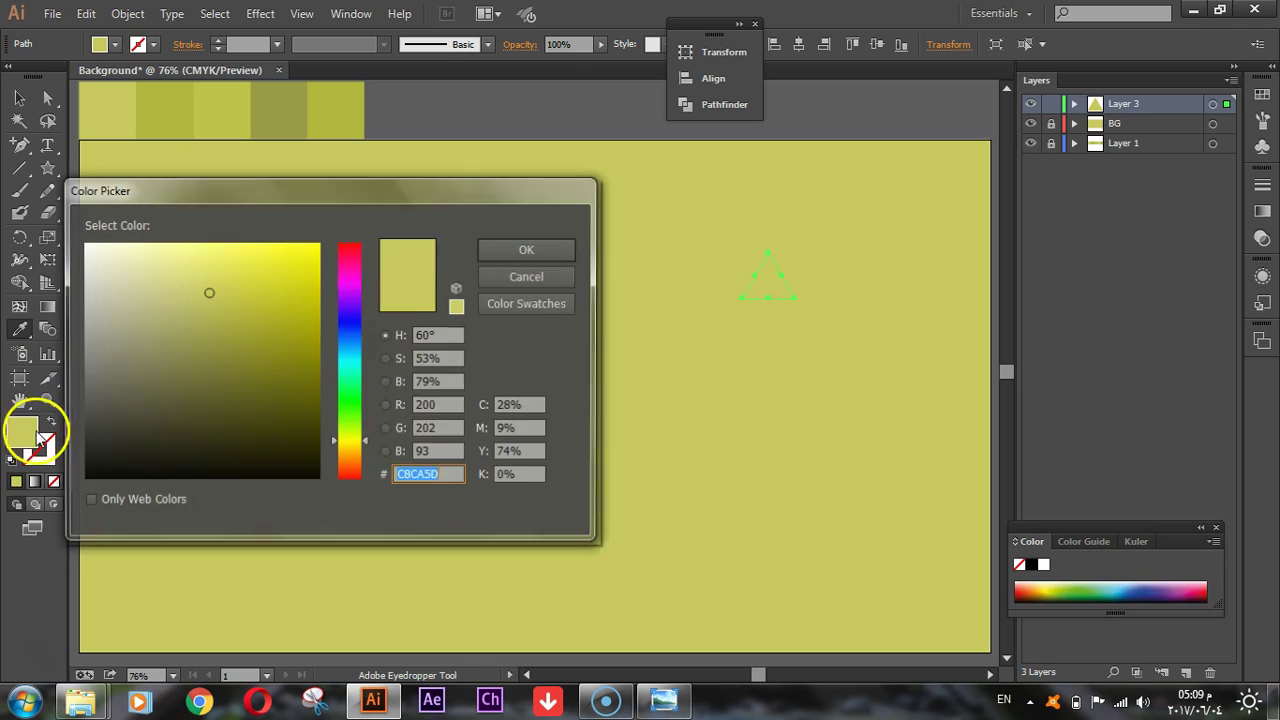
{"action": "left_click", "coordinate": [386, 358]}
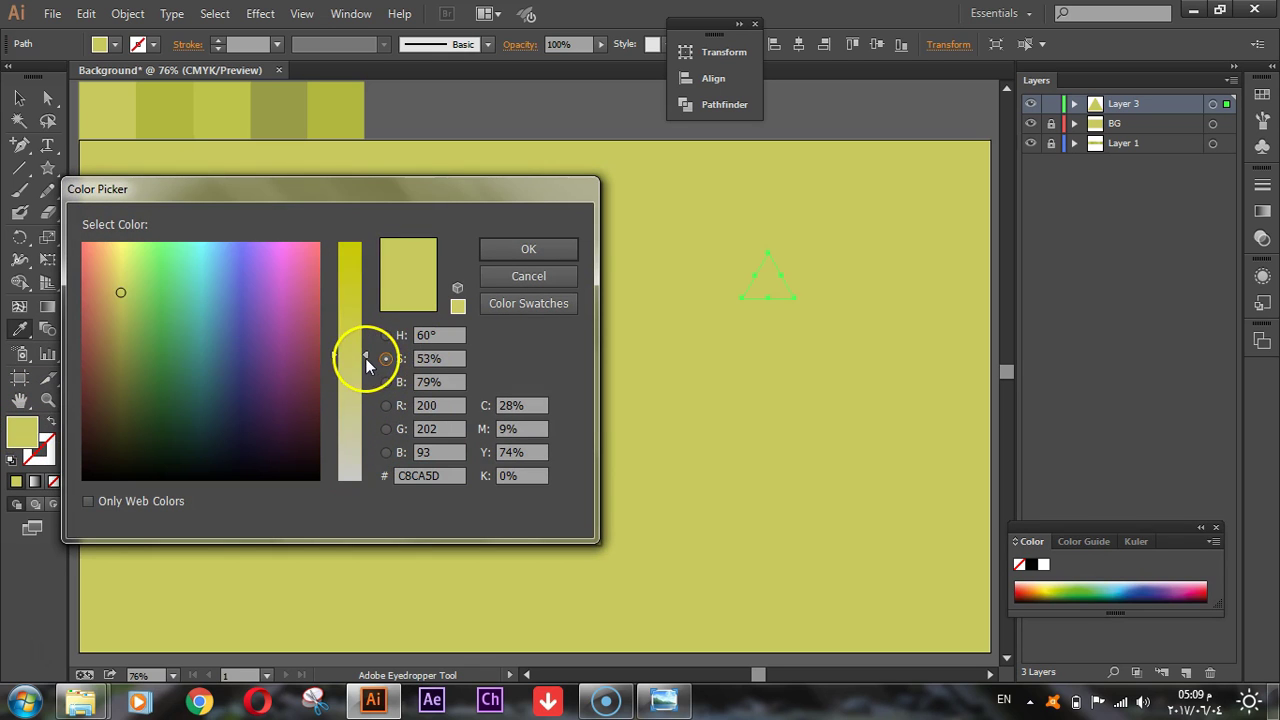
{"action": "left_click", "coordinate": [386, 382]}
{"action": "left_click_drag", "start_coordinate": [363, 298], "coordinate": [363, 330]}
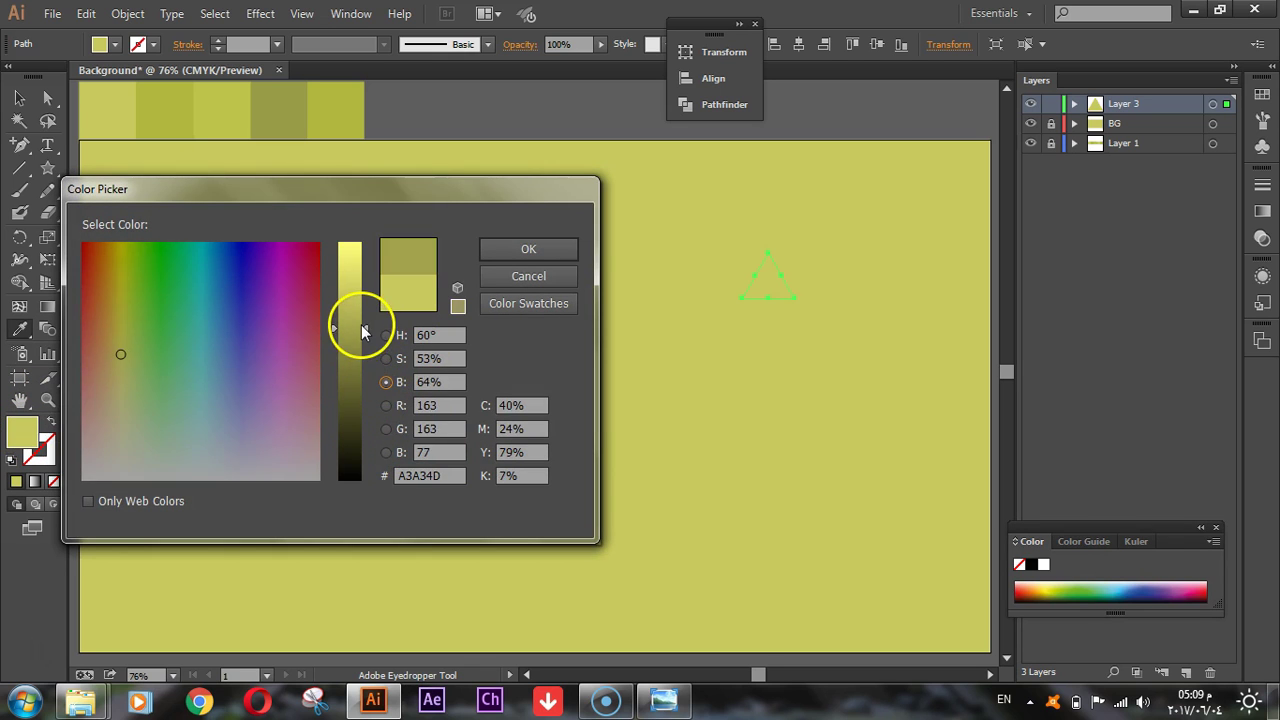
{"action": "left_click", "coordinate": [528, 249]}
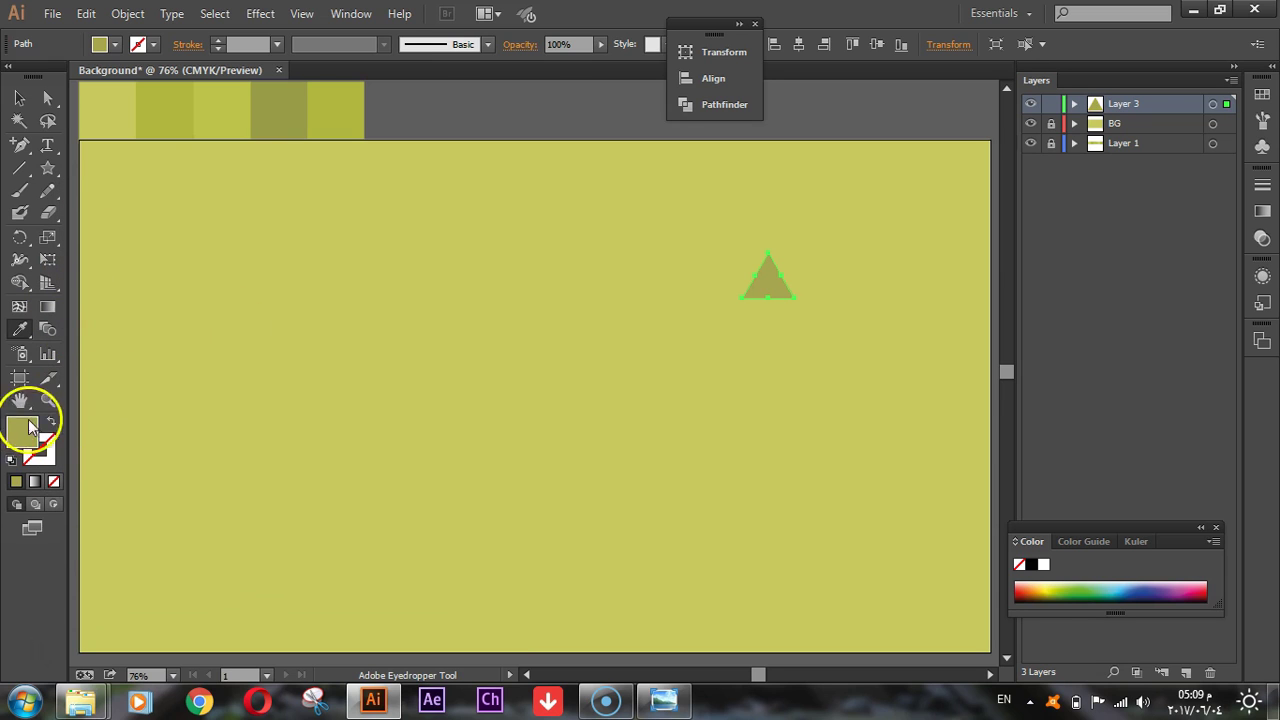
Try the palette's last two greens on the triangle and settle its fill on AAA752 at 67% brightness.
{"action": "left_click", "coordinate": [329, 107]}
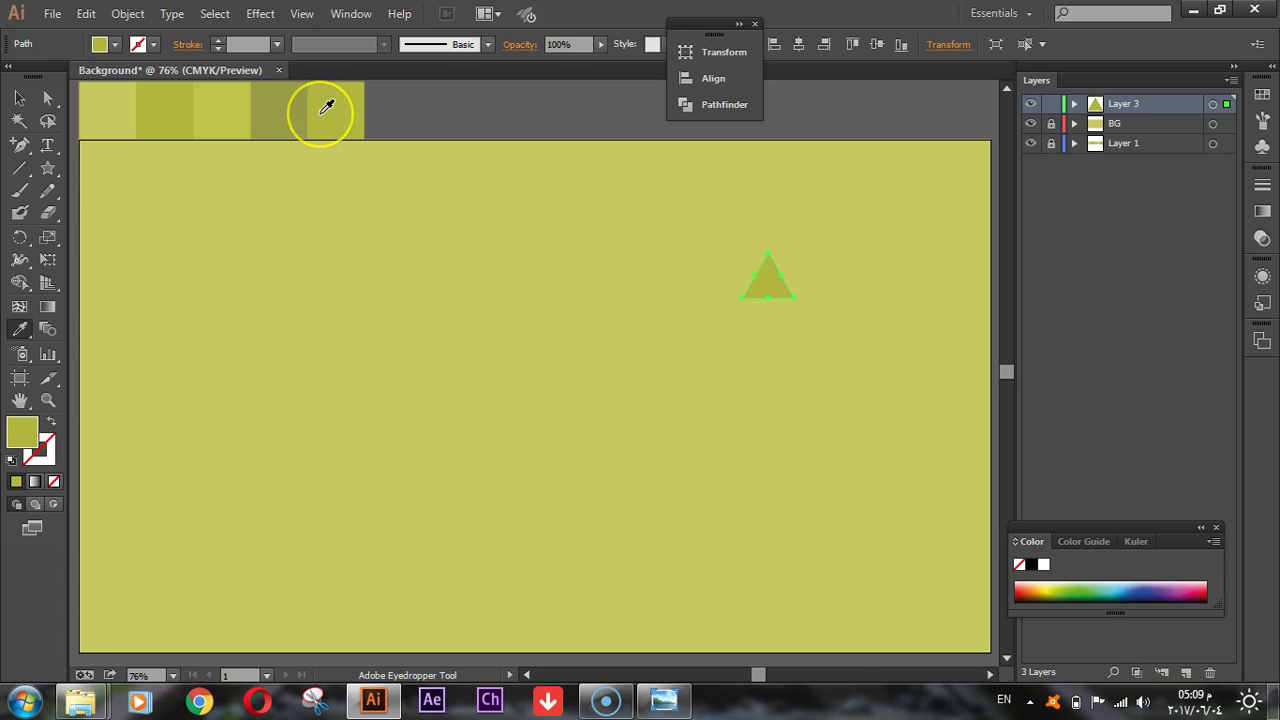
{"action": "left_click", "coordinate": [281, 119]}
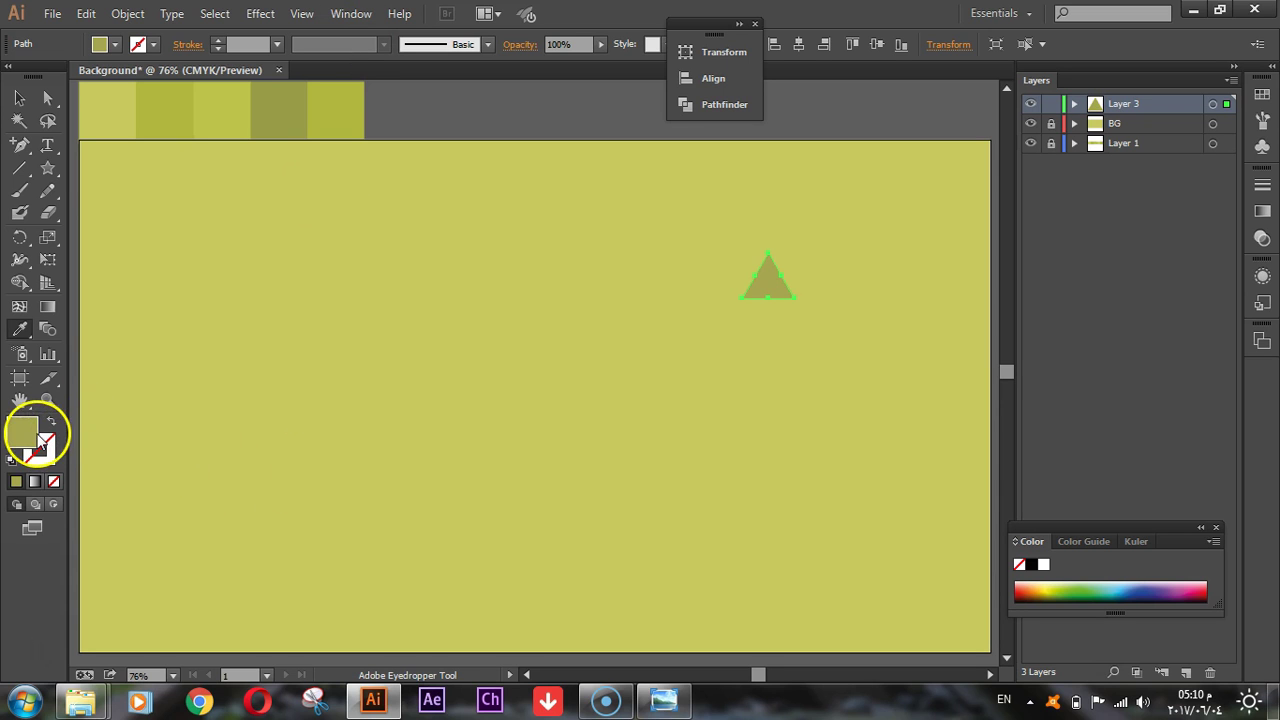
{"action": "double_click", "coordinate": [30, 432]}
{"action": "left_click_drag", "start_coordinate": [366, 328], "coordinate": [362, 322]}
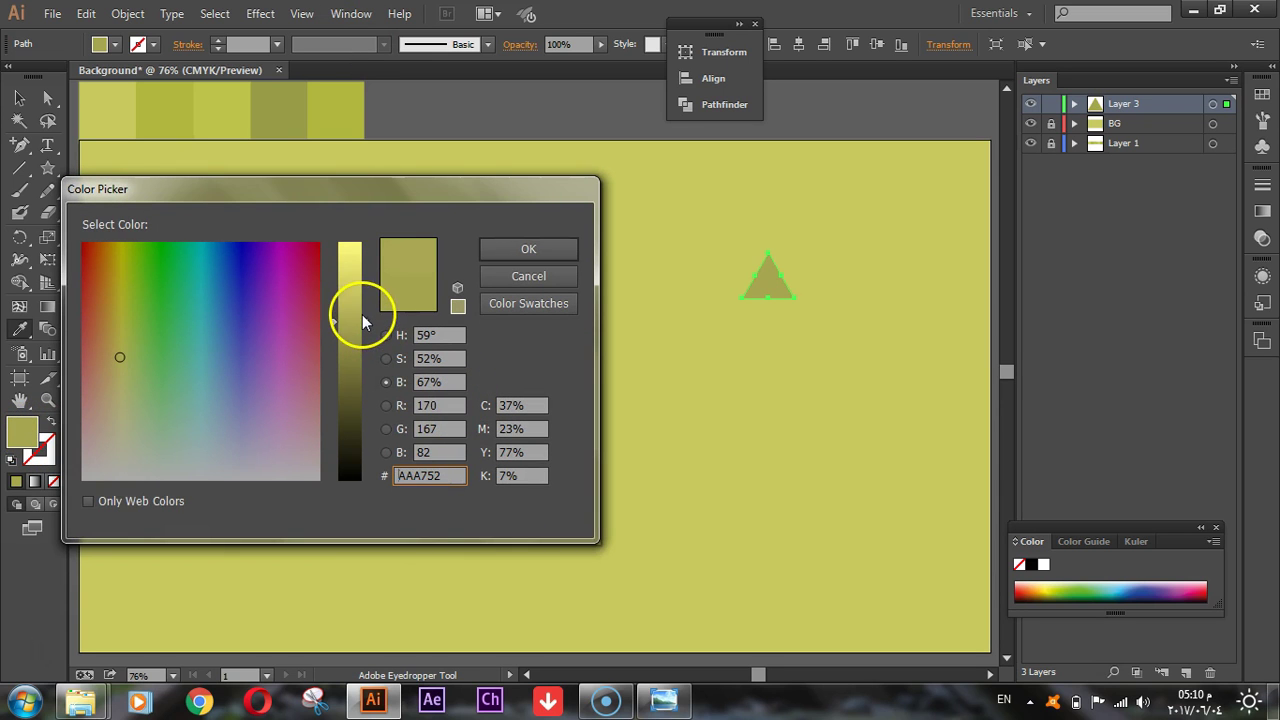
{"action": "left_click", "coordinate": [509, 247]}
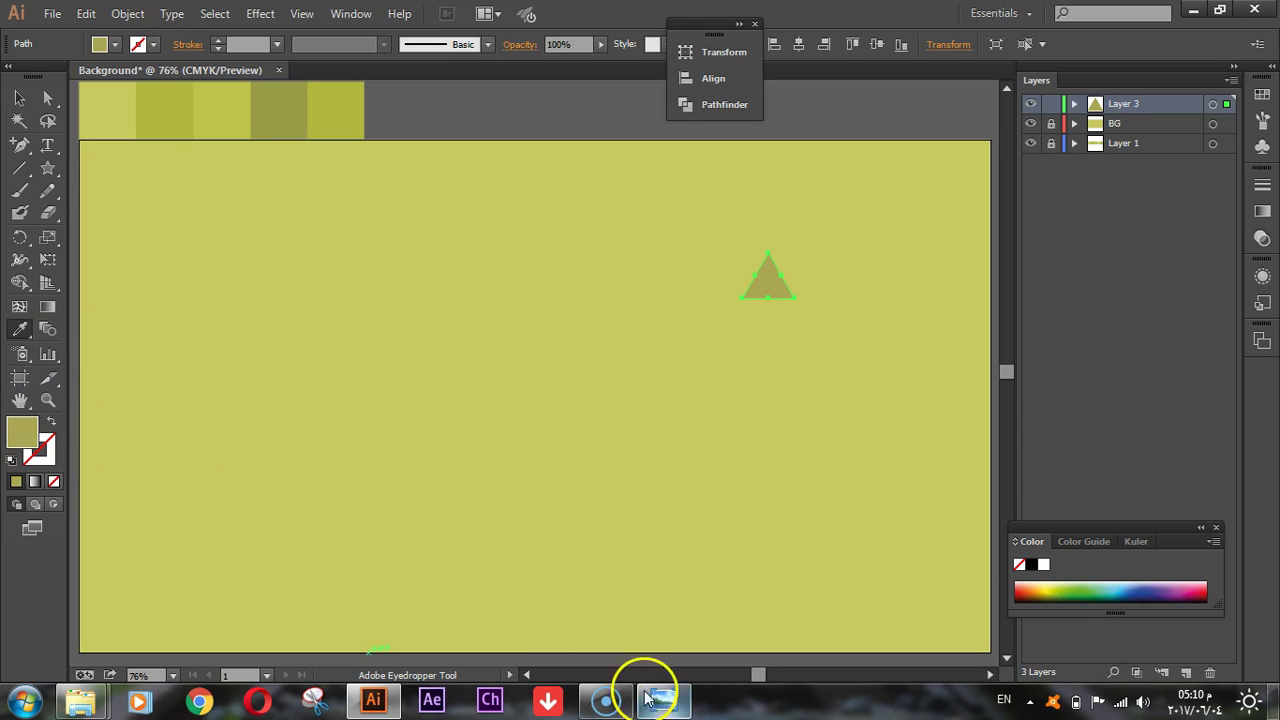
Delete the anchor point in the middle of the triangle's base and swap the open path's fill and stroke colours.
{"action": "left_click", "coordinate": [50, 99]}
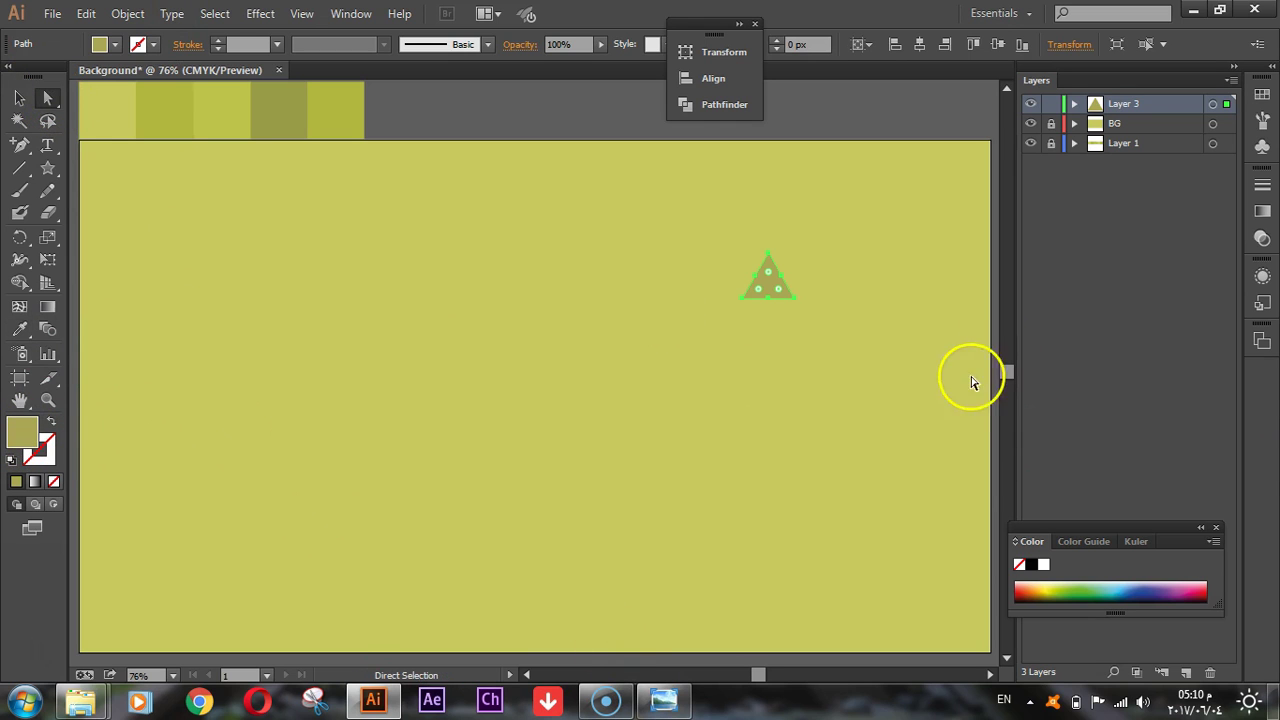
{"action": "left_click", "coordinate": [768, 296]}
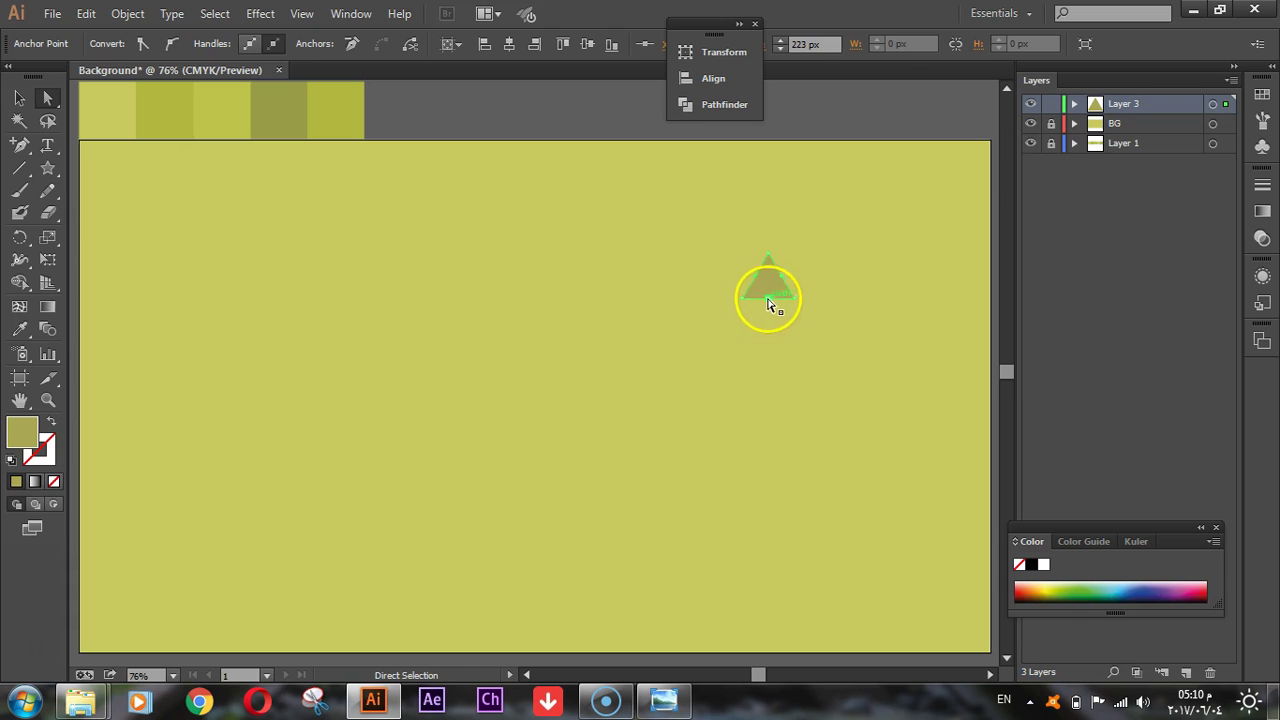
{"action": "left_click", "coordinate": [769, 305]}
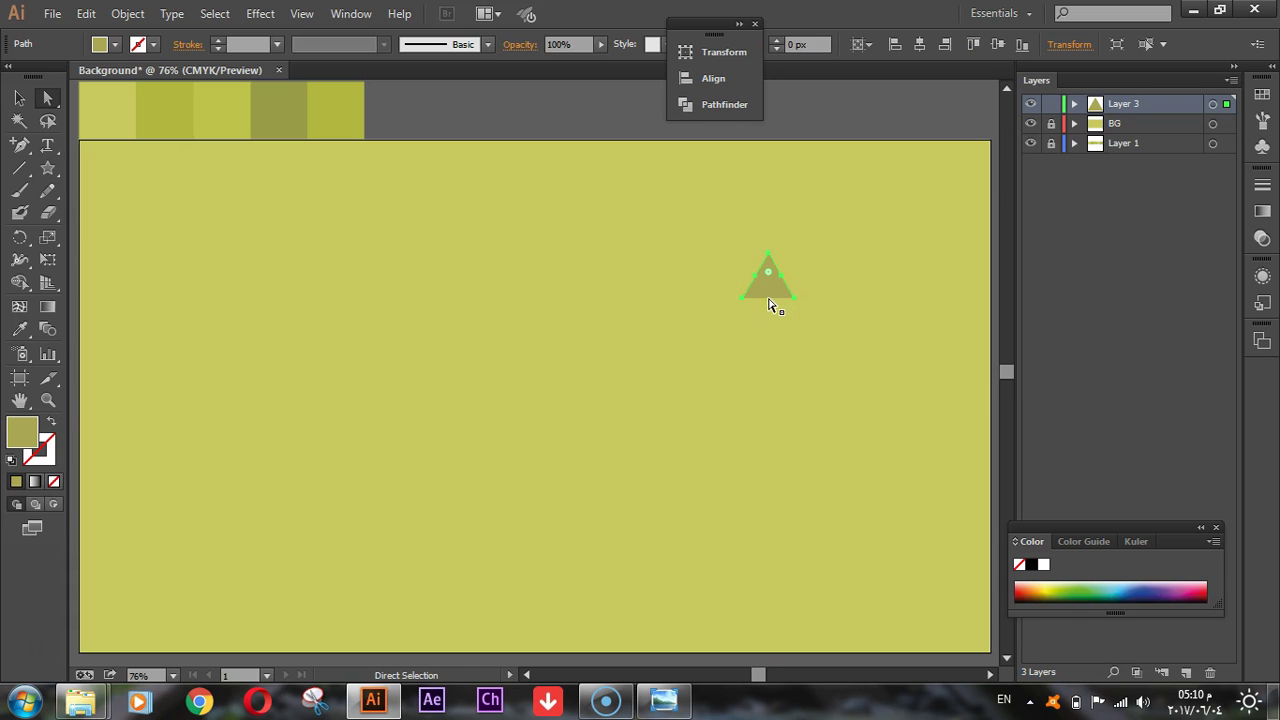
{"action": "left_click", "coordinate": [52, 426]}
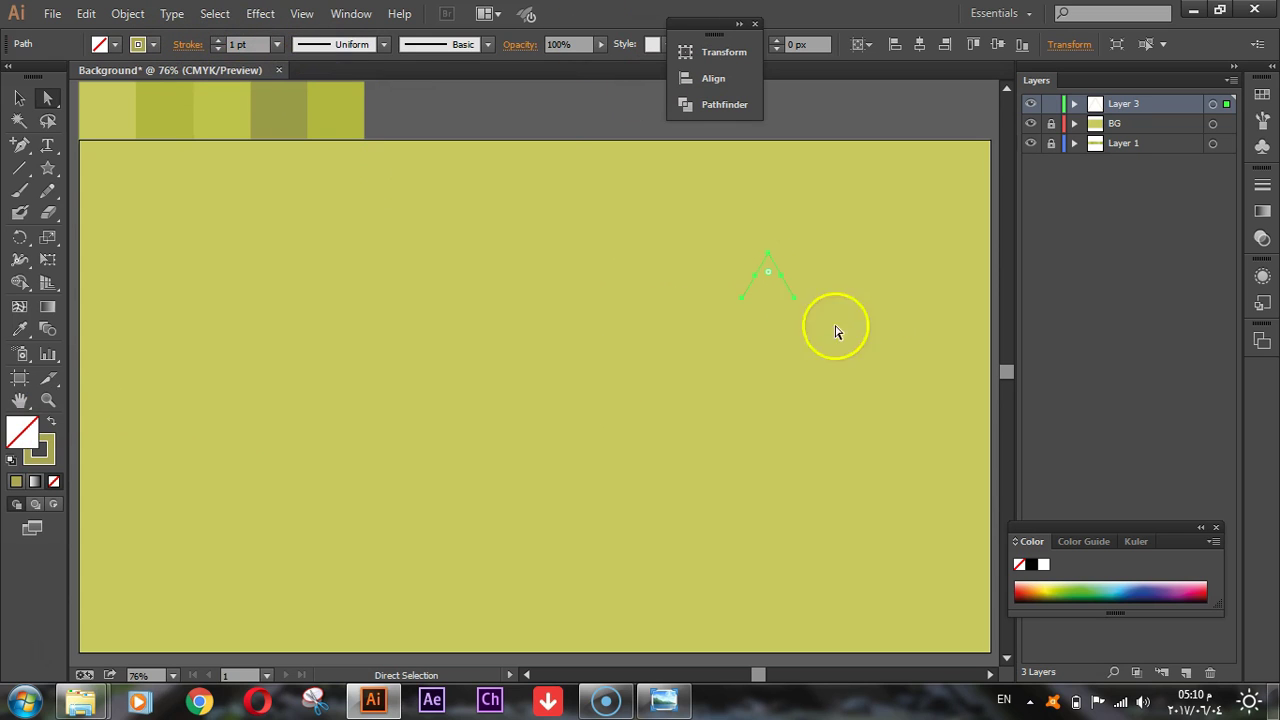
Set the stroke weight of the open triangle path to 3 pt.
{"action": "scroll", "coordinate": [802, 260], "scroll_direction": "up", "scroll_amount": 2}
{"action": "scroll", "coordinate": [700, 252], "scroll_direction": "up", "scroll_amount": 1}
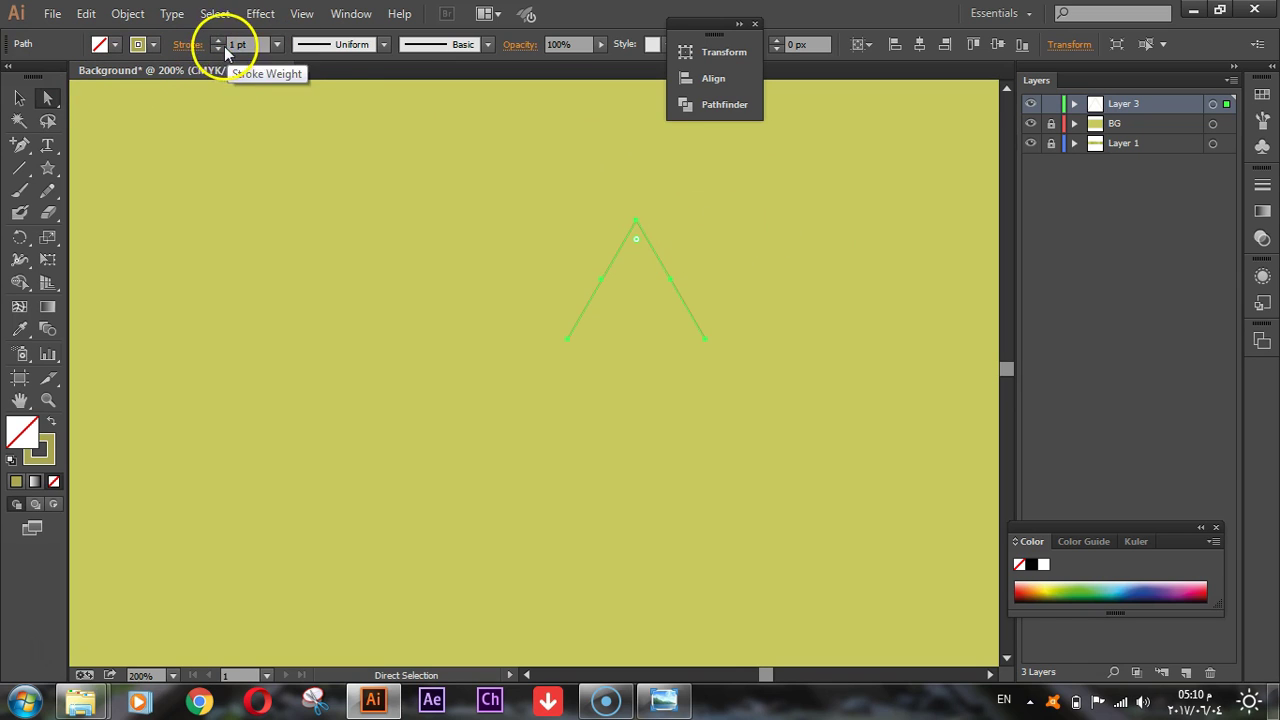
{"action": "left_click", "coordinate": [219, 42]}
{"action": "left_click", "coordinate": [219, 42]}
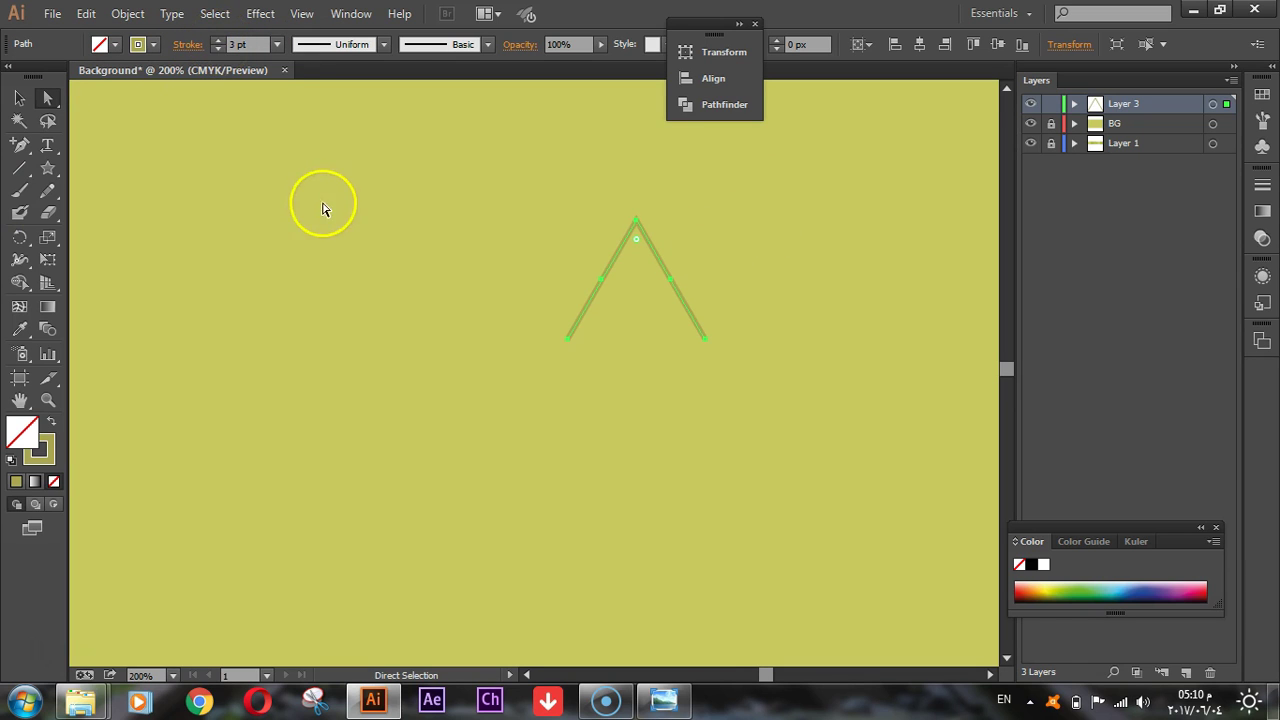
Give the open triangle path's stroke a round cap and a round join.
{"action": "left_click", "coordinate": [705, 338]}
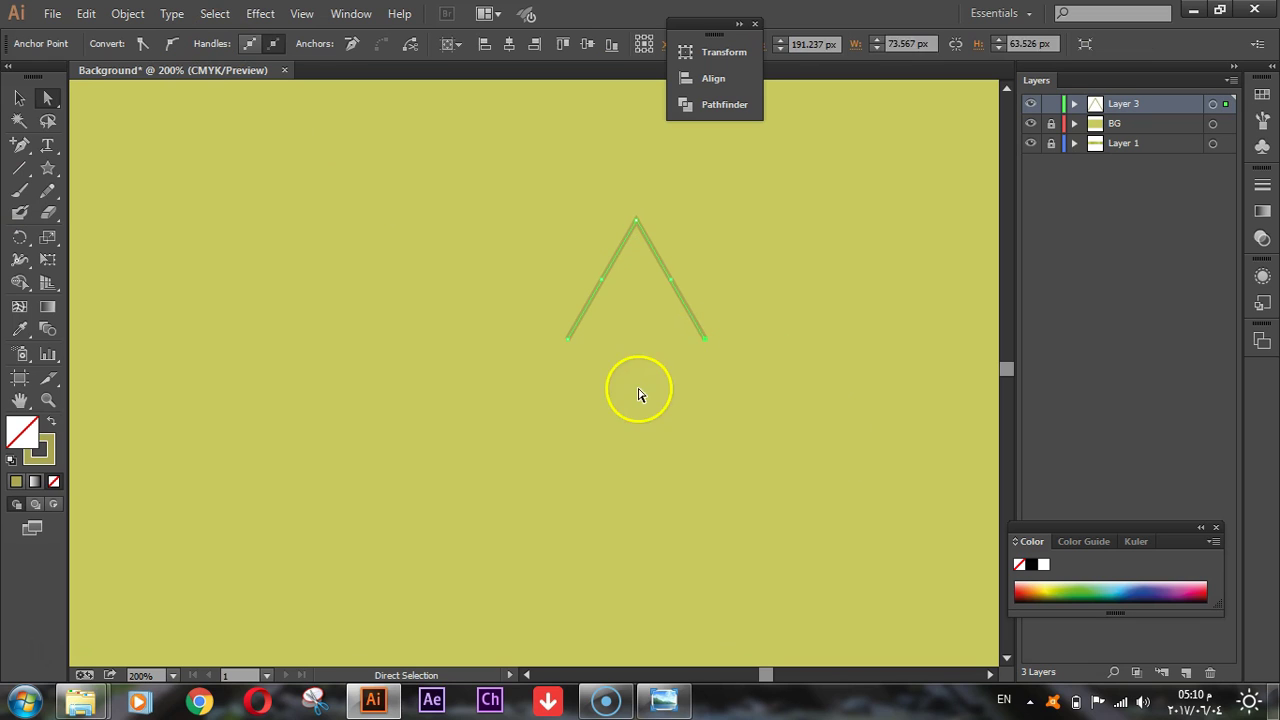
{"action": "left_click", "coordinate": [630, 226]}
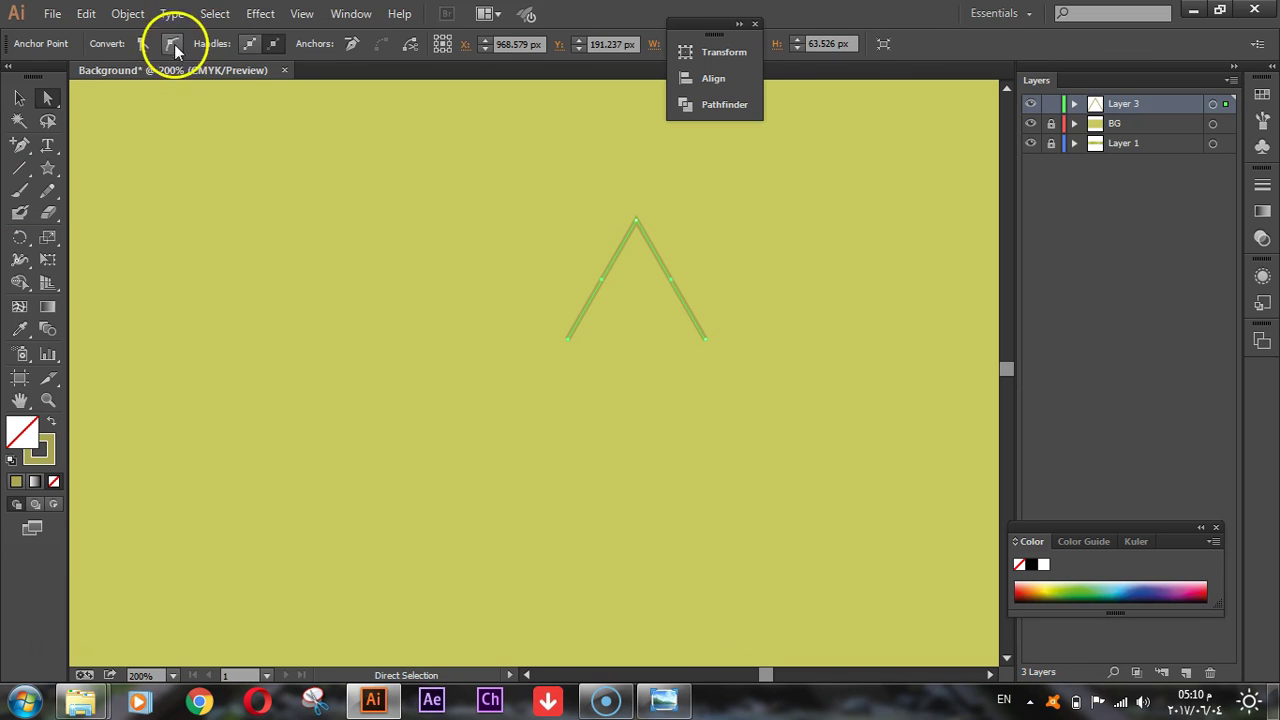
{"action": "key", "text": "v"}
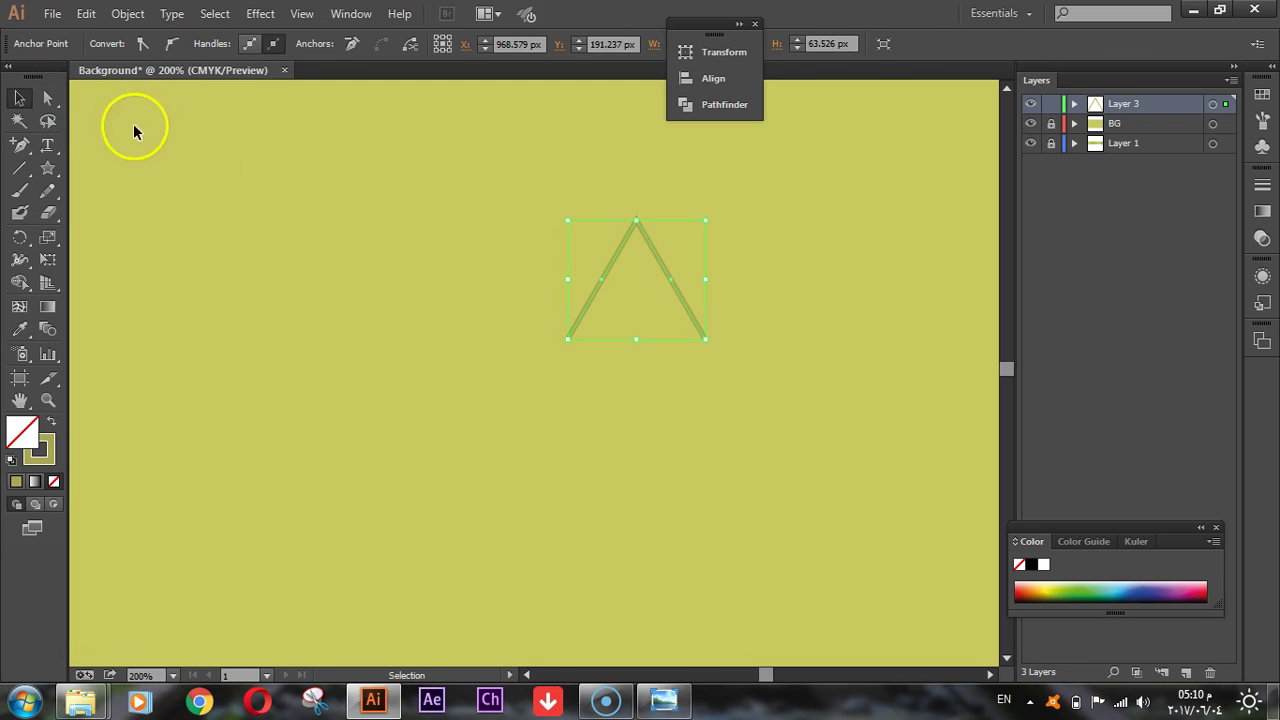
{"action": "left_click", "coordinate": [610, 257]}
{"action": "left_click", "coordinate": [187, 45]}
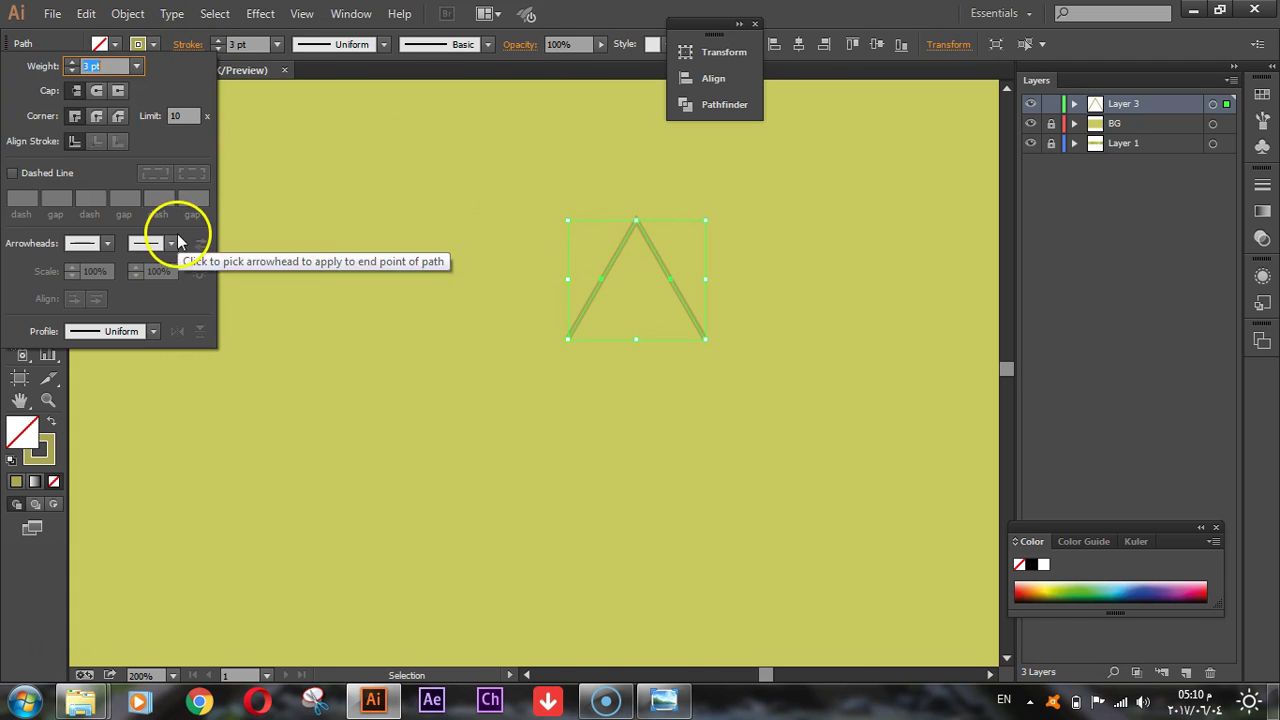
{"action": "left_click", "coordinate": [76, 90]}
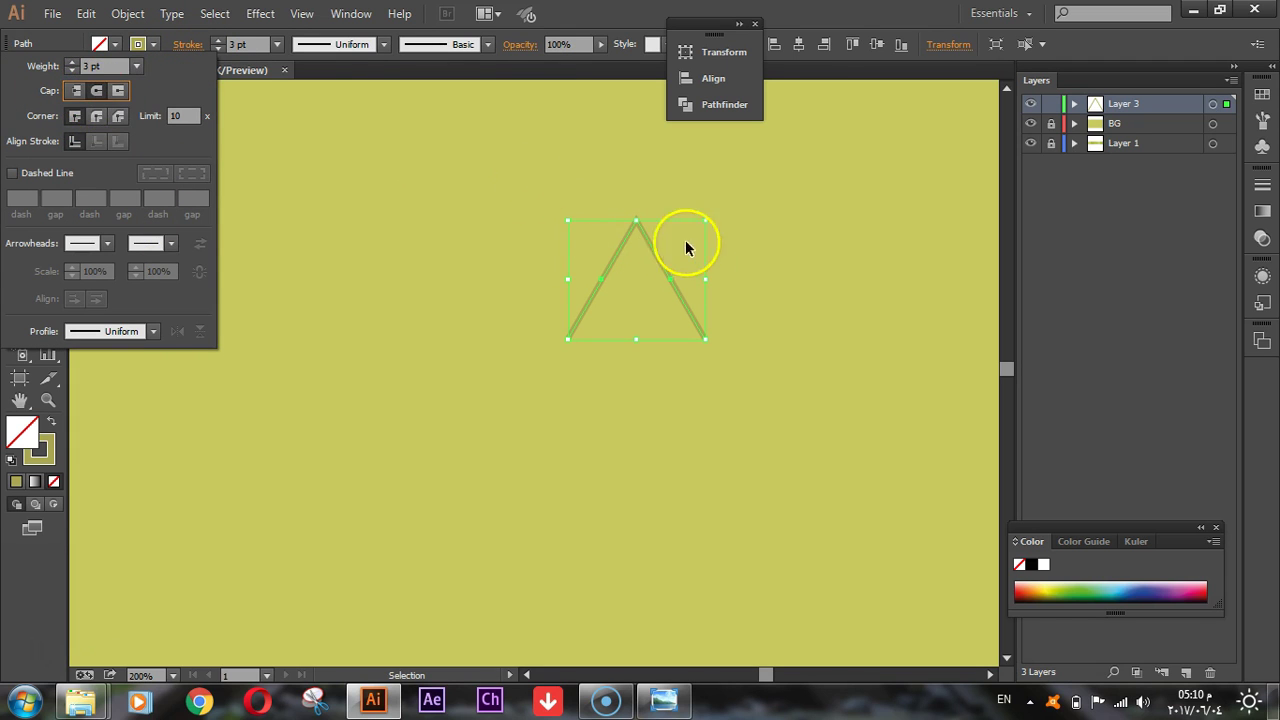
{"action": "left_click", "coordinate": [96, 120]}
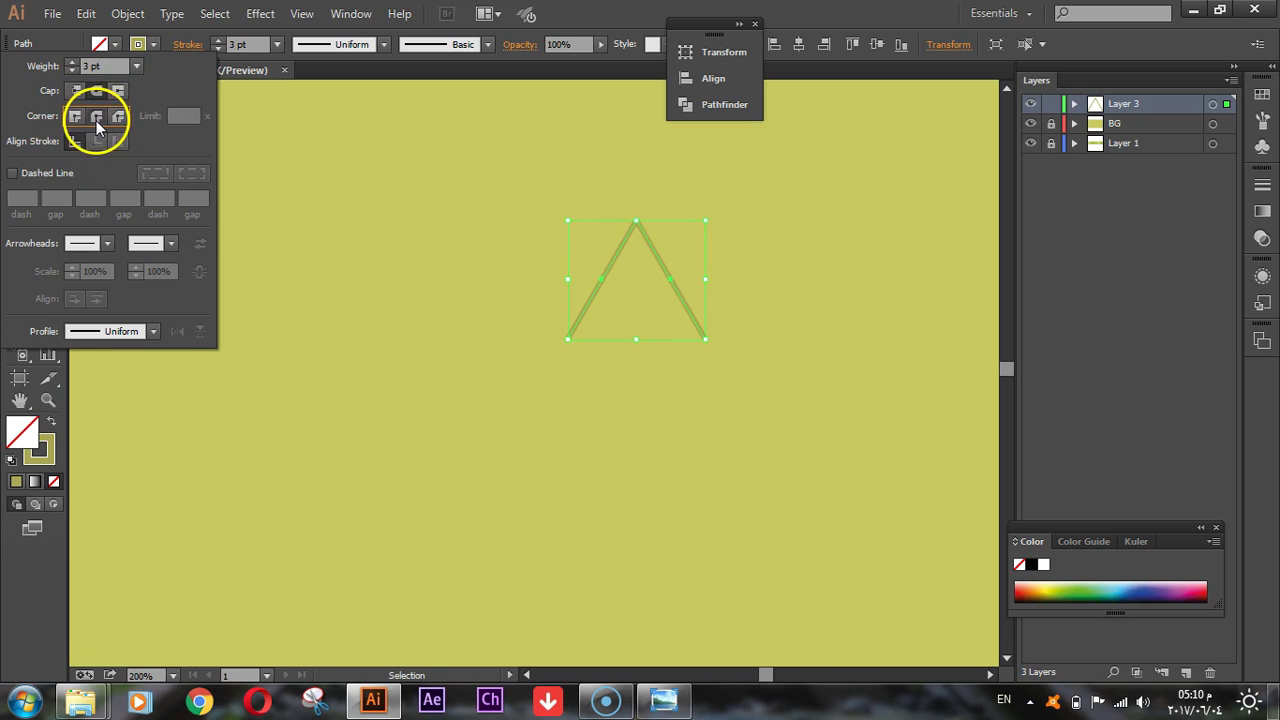
{"action": "left_click", "coordinate": [704, 347]}
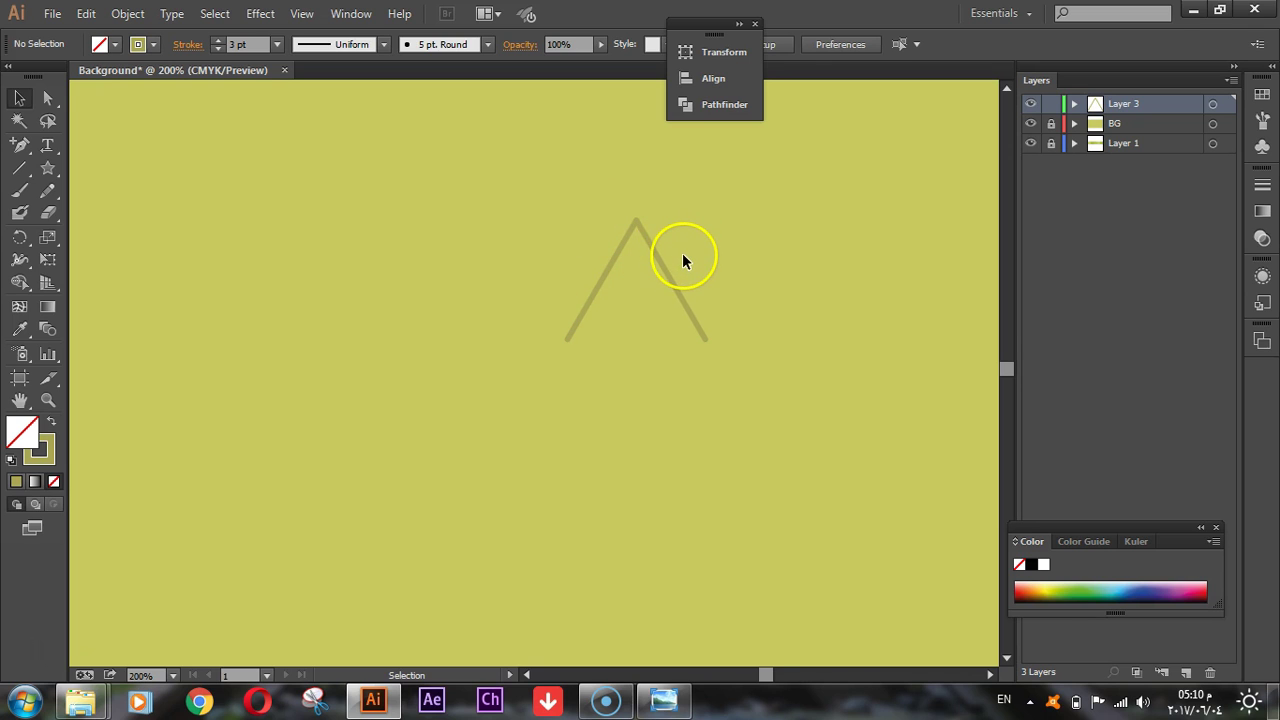
Thicken the open triangle path's stroke to 7 pt, comparing it with the zigzags in the reference image.
{"action": "scroll", "coordinate": [682, 255], "scroll_direction": "down", "scroll_amount": 4}
{"action": "scroll", "coordinate": [789, 286], "scroll_direction": "up", "scroll_amount": 1}
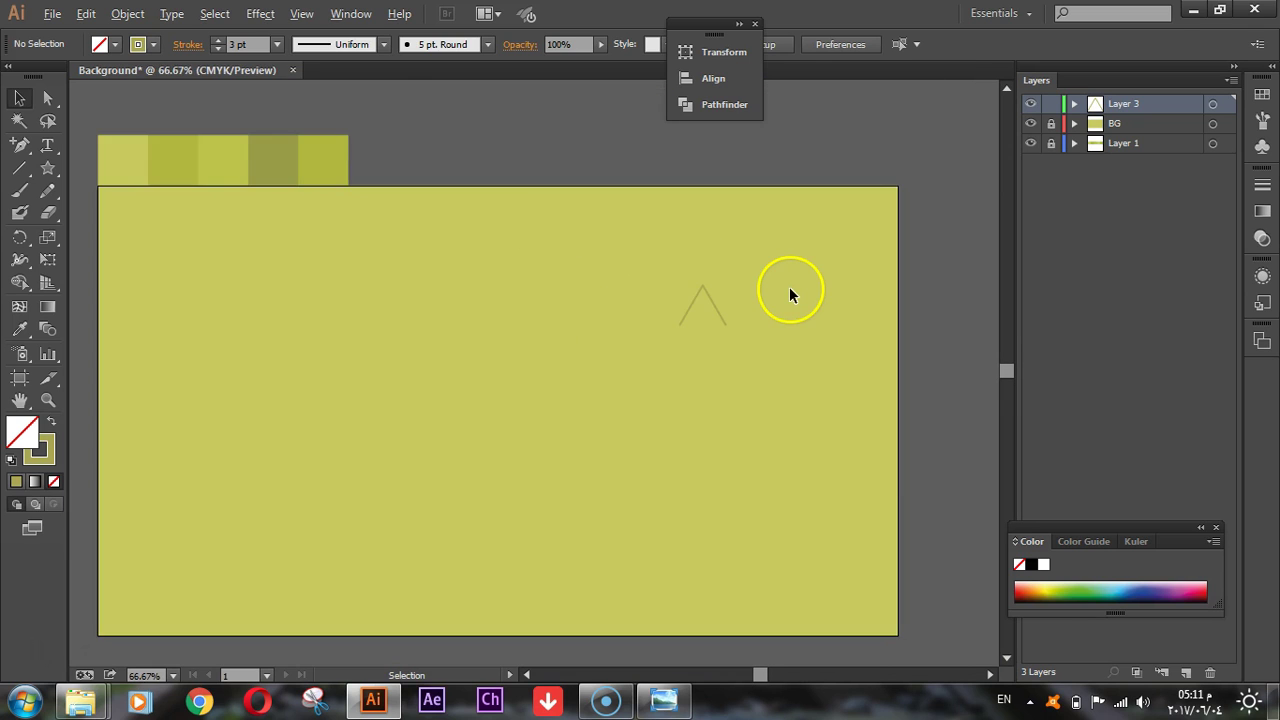
{"action": "left_click", "coordinate": [690, 299]}
{"action": "left_click", "coordinate": [216, 42]}
{"action": "left_click", "coordinate": [217, 42]}
{"action": "left_click", "coordinate": [693, 380]}
{"action": "left_click", "coordinate": [662, 701]}
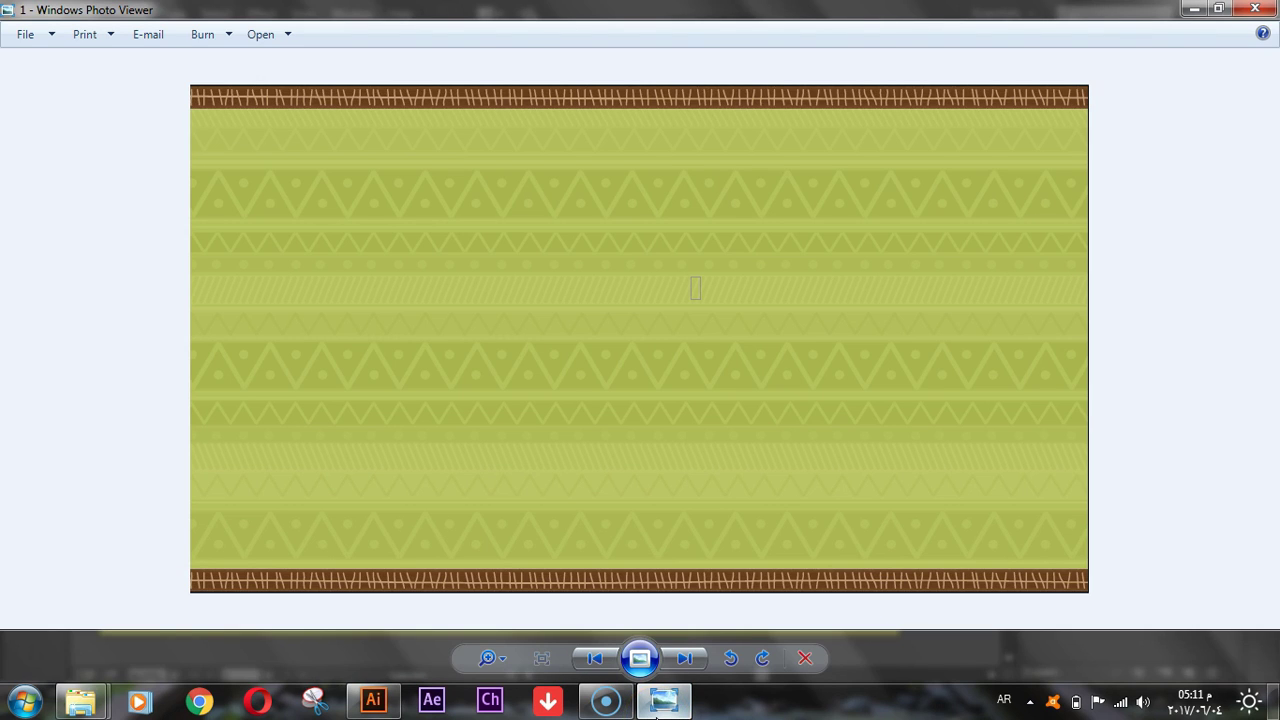
{"action": "left_click", "coordinate": [662, 701]}
{"action": "left_click", "coordinate": [684, 316]}
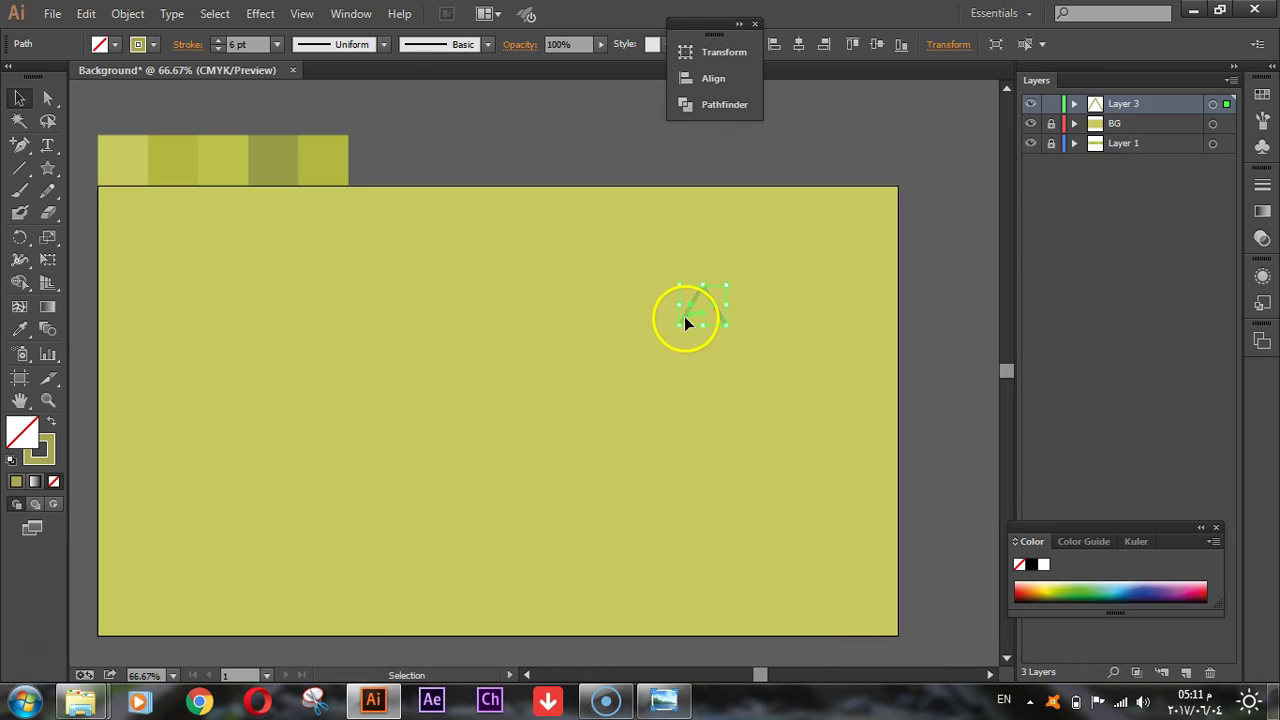
{"action": "left_click", "coordinate": [516, 515]}
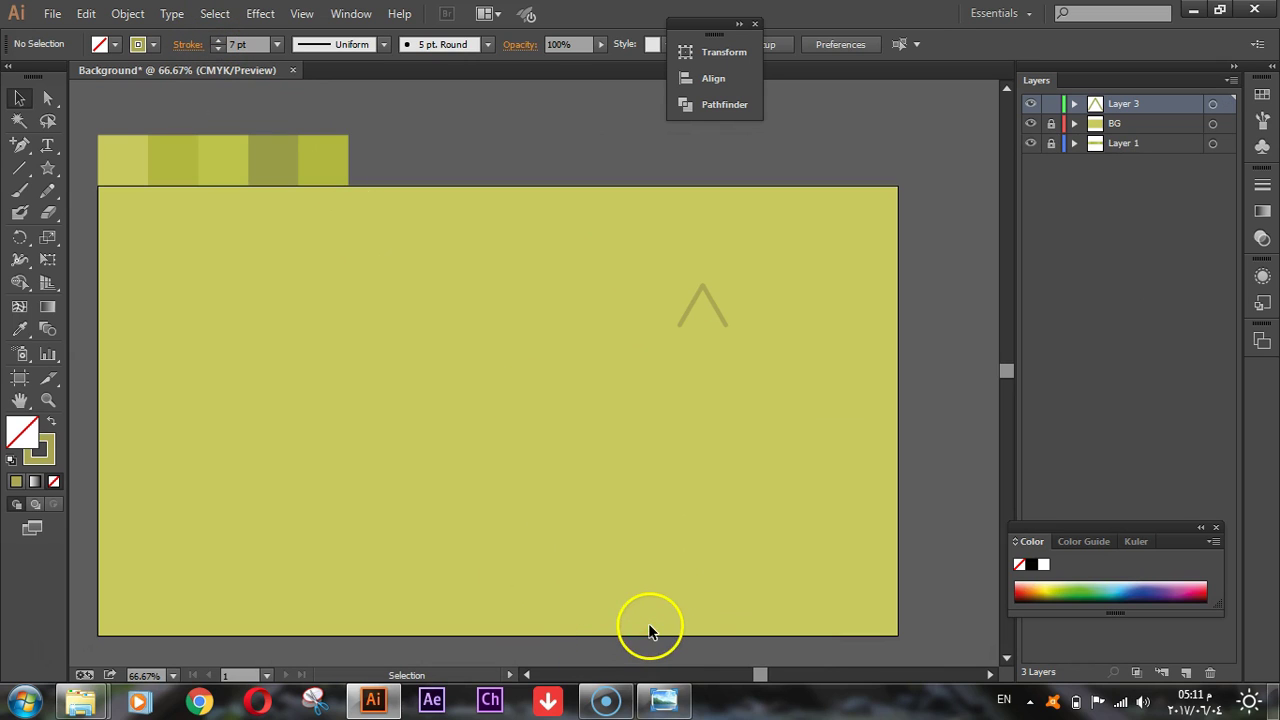
Move the open triangle to the artboard's right edge, near its upper corner.
{"action": "left_click_drag", "start_coordinate": [686, 316], "coordinate": [851, 271]}
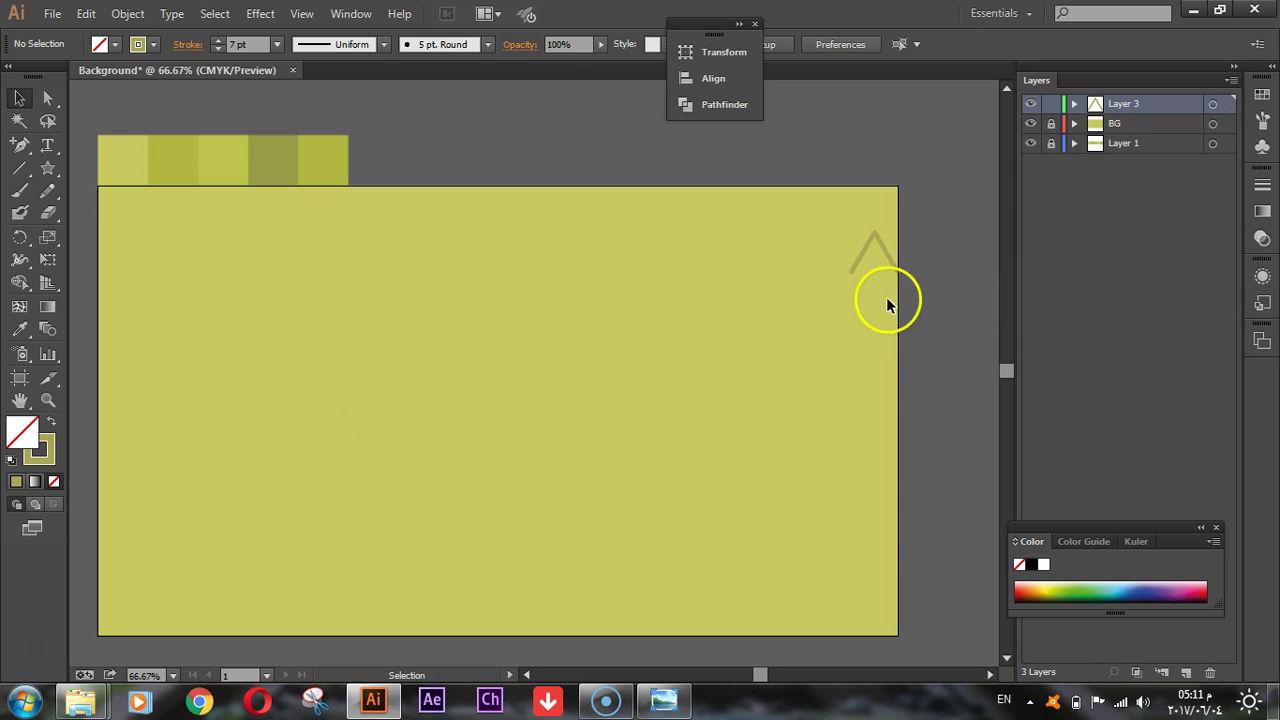
{"action": "left_click", "coordinate": [866, 252]}
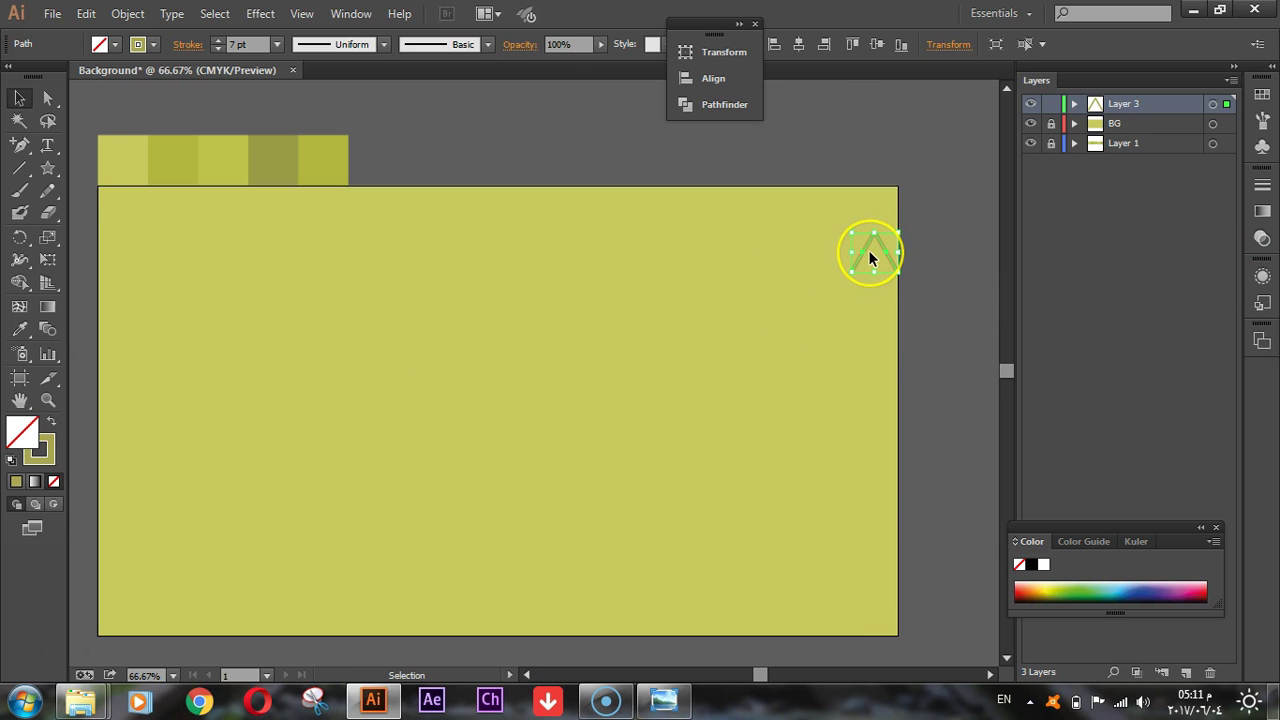
{"action": "left_click", "coordinate": [966, 315]}
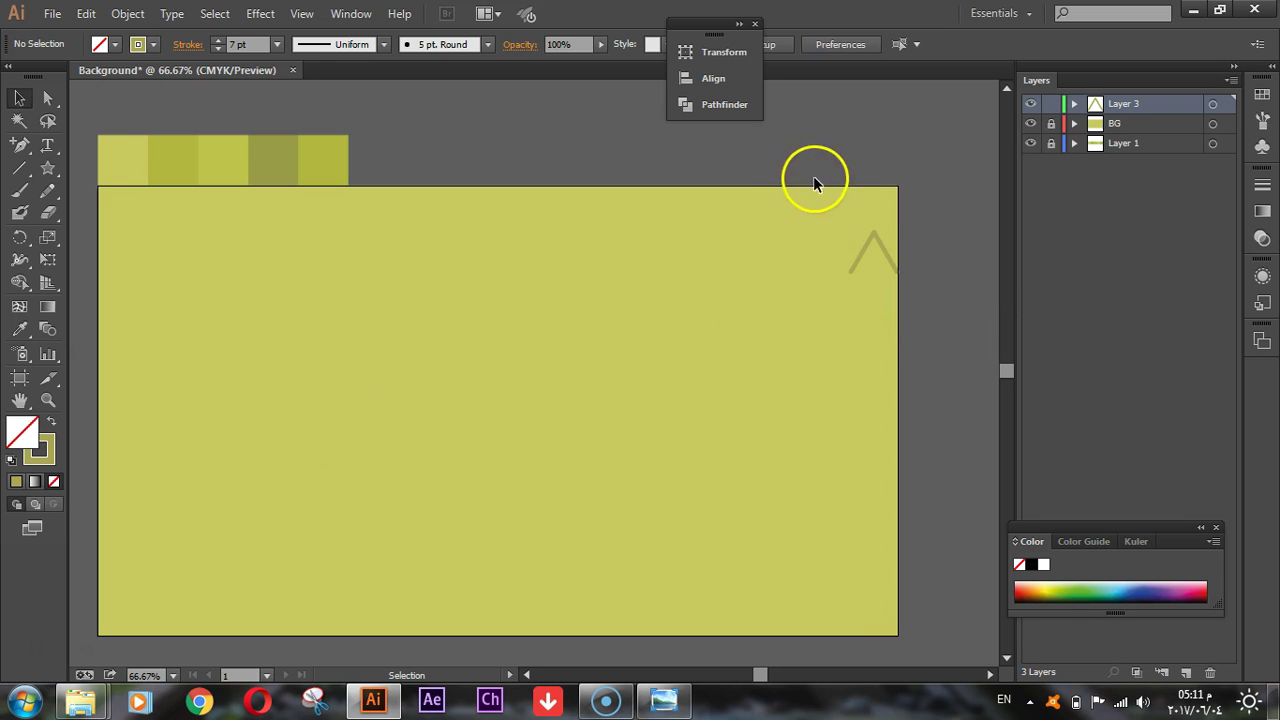
Scale the open triangle down slightly and align its right end with the artboard's right edge.
{"action": "left_click", "coordinate": [858, 256]}
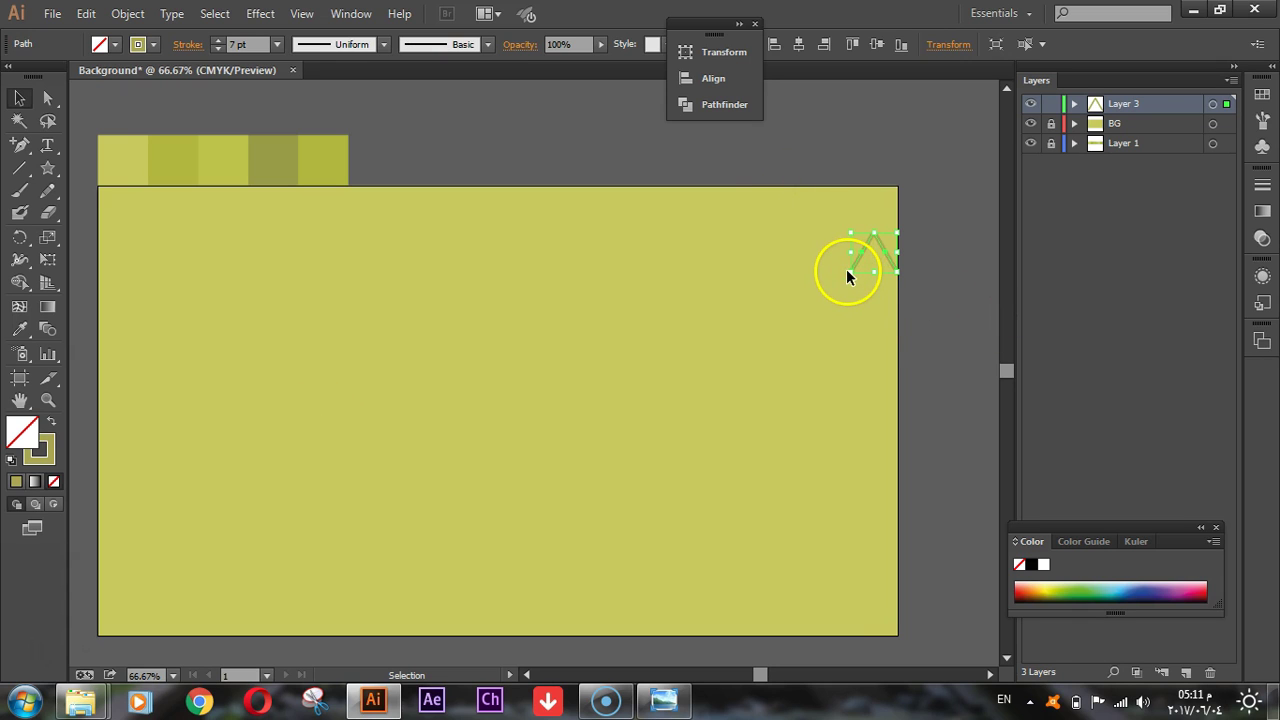
{"action": "left_click_drag", "start_coordinate": [851, 274], "coordinate": [857, 272]}
{"action": "key", "text": "shift+Right"}
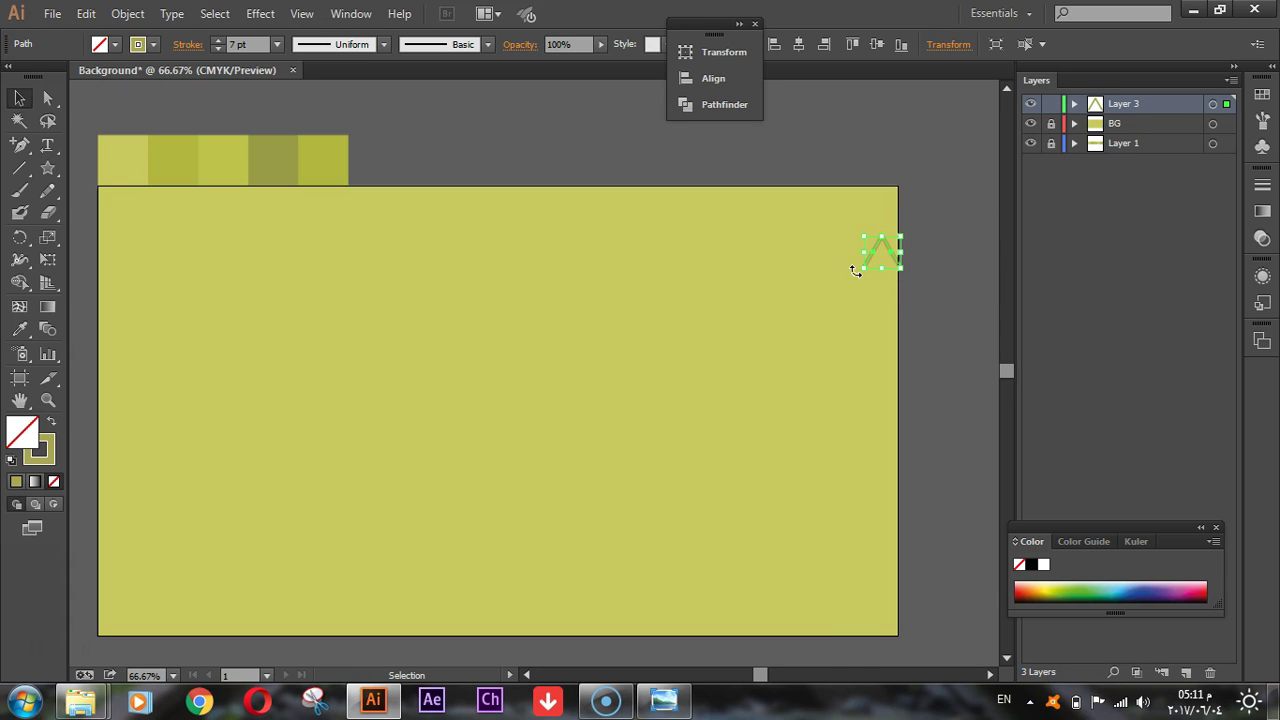
{"action": "left_click", "coordinate": [957, 353]}
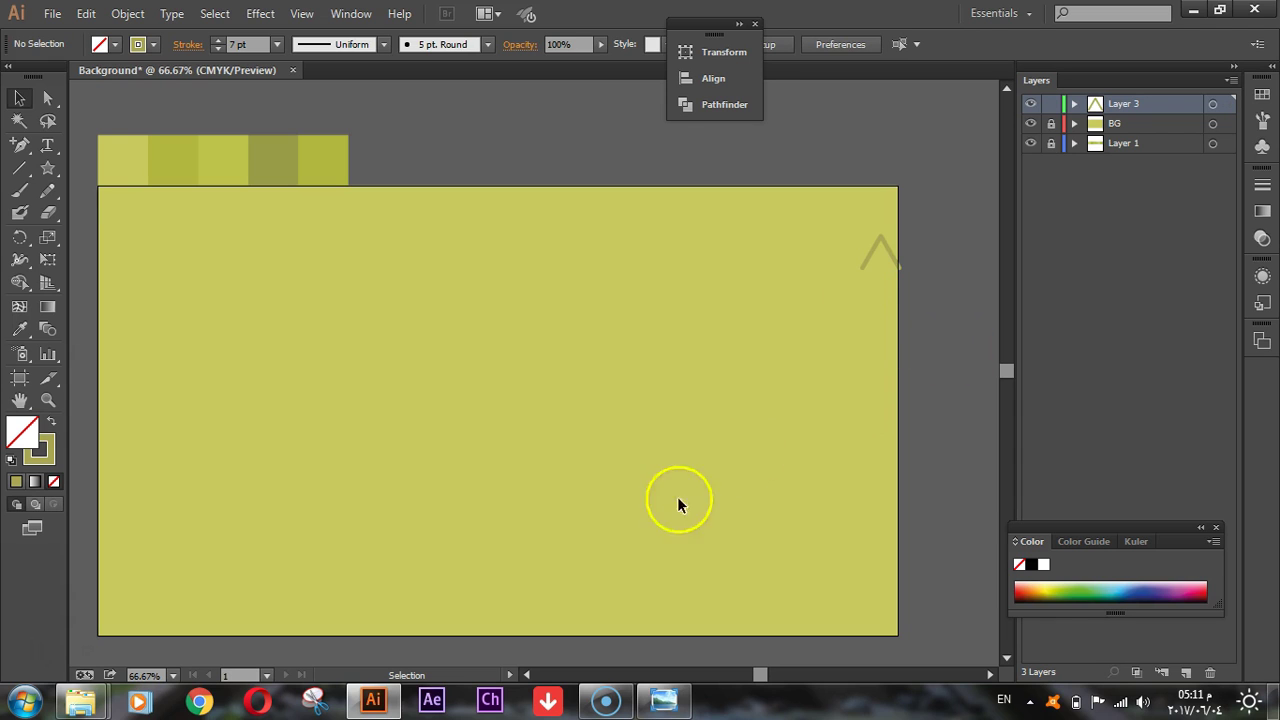
{"action": "left_click", "coordinate": [868, 254]}
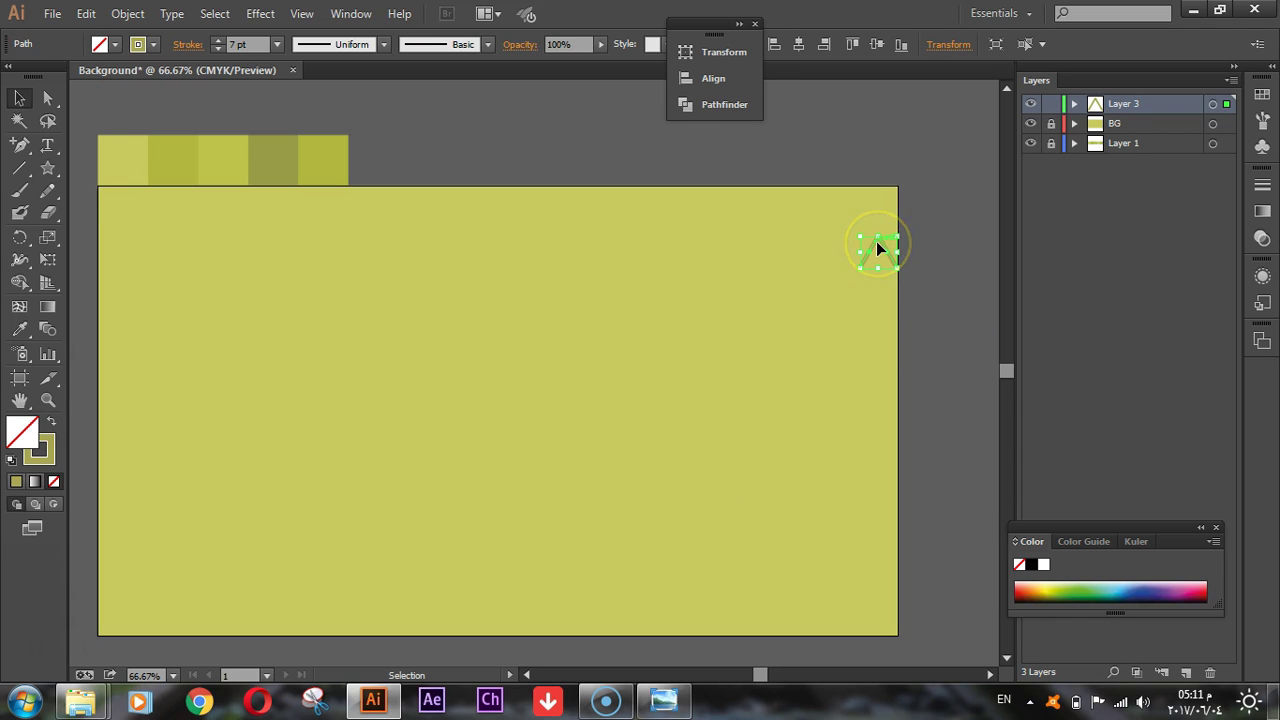
{"action": "left_click", "coordinate": [920, 271]}
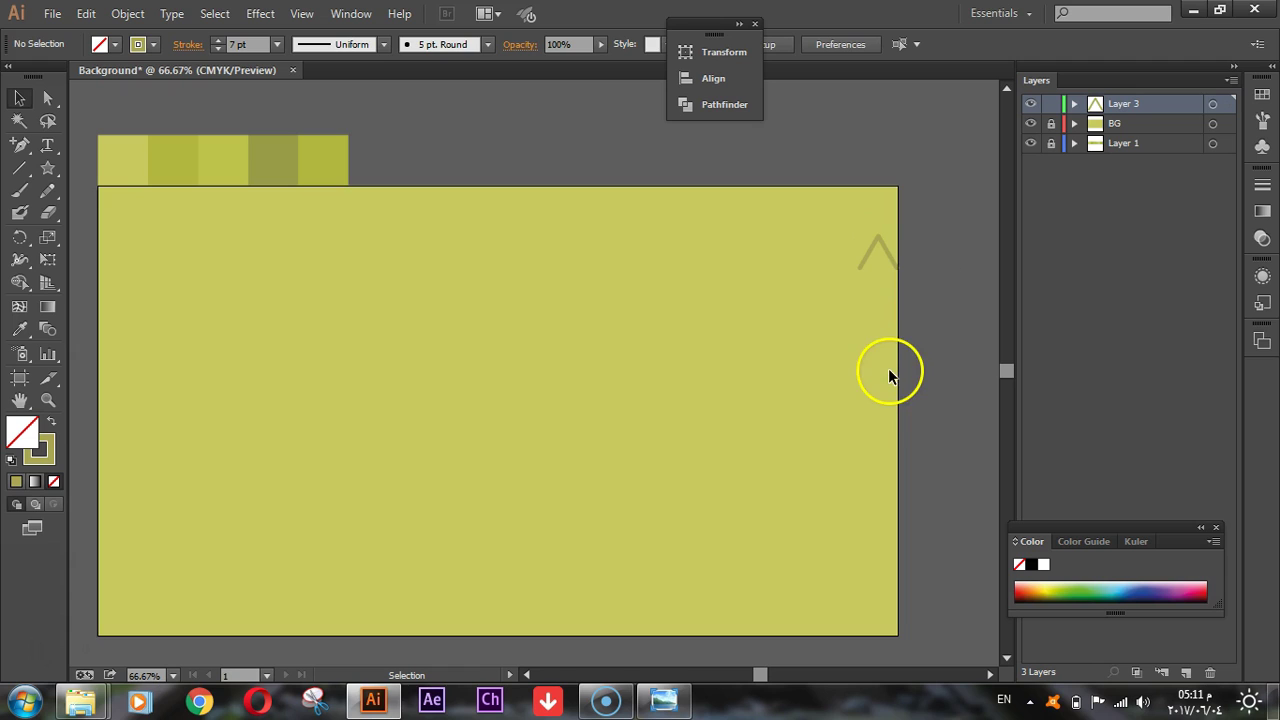
{"action": "left_click", "coordinate": [868, 262]}
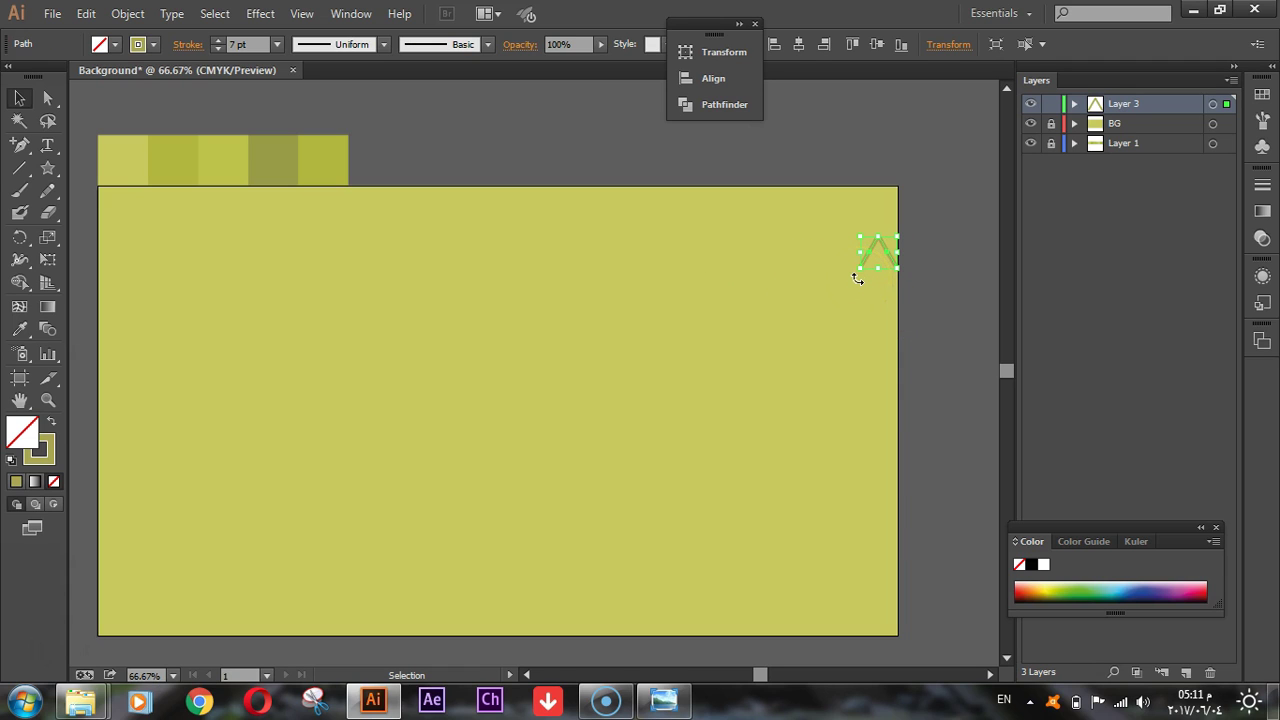
Duplicate the open triangle straight across to the artboard's left edge and fine-tune the original's position at the right edge.
{"action": "left_click", "coordinate": [862, 257], "text": "shift"}
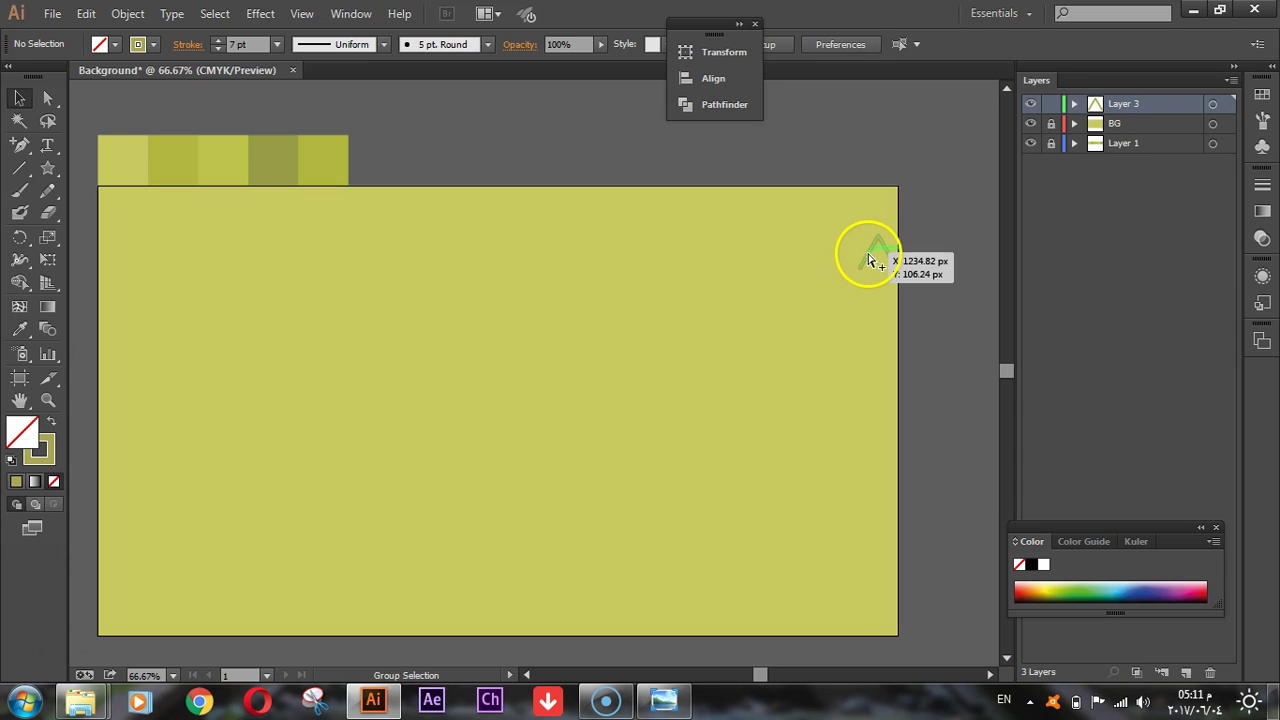
{"action": "left_click_drag", "start_coordinate": [867, 258], "coordinate": [110, 263]}
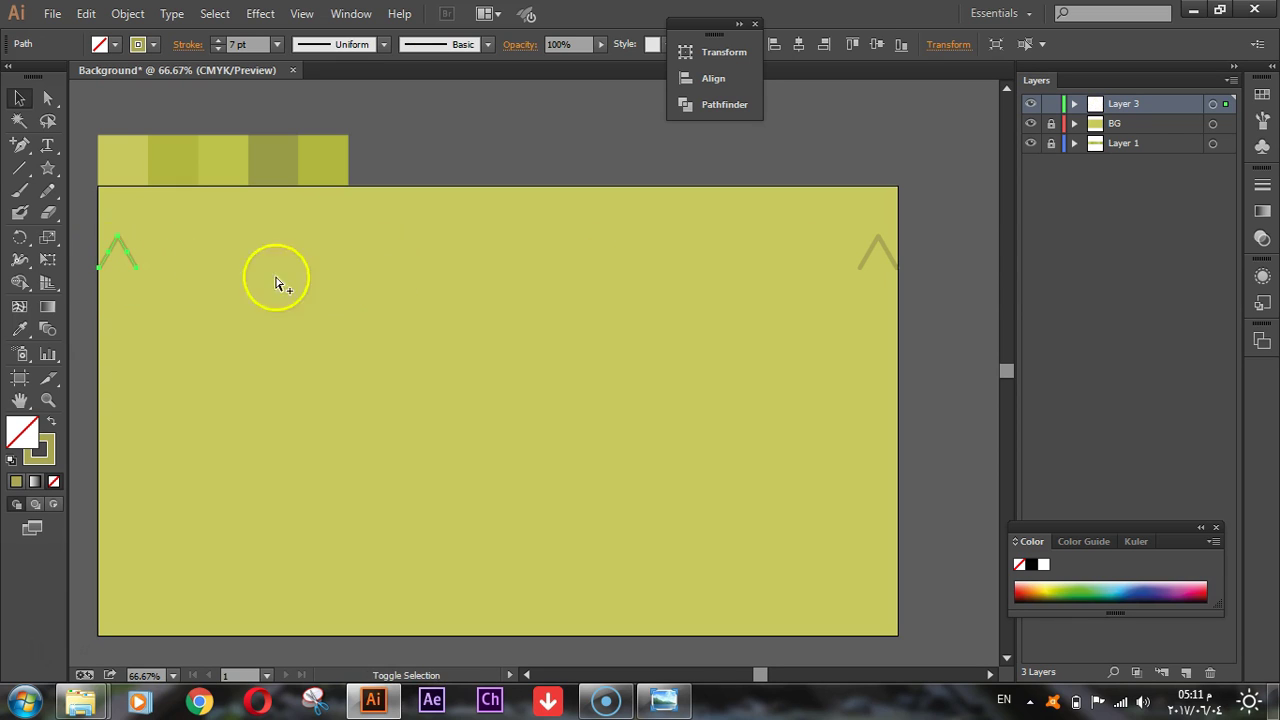
{"action": "left_click", "coordinate": [926, 304]}
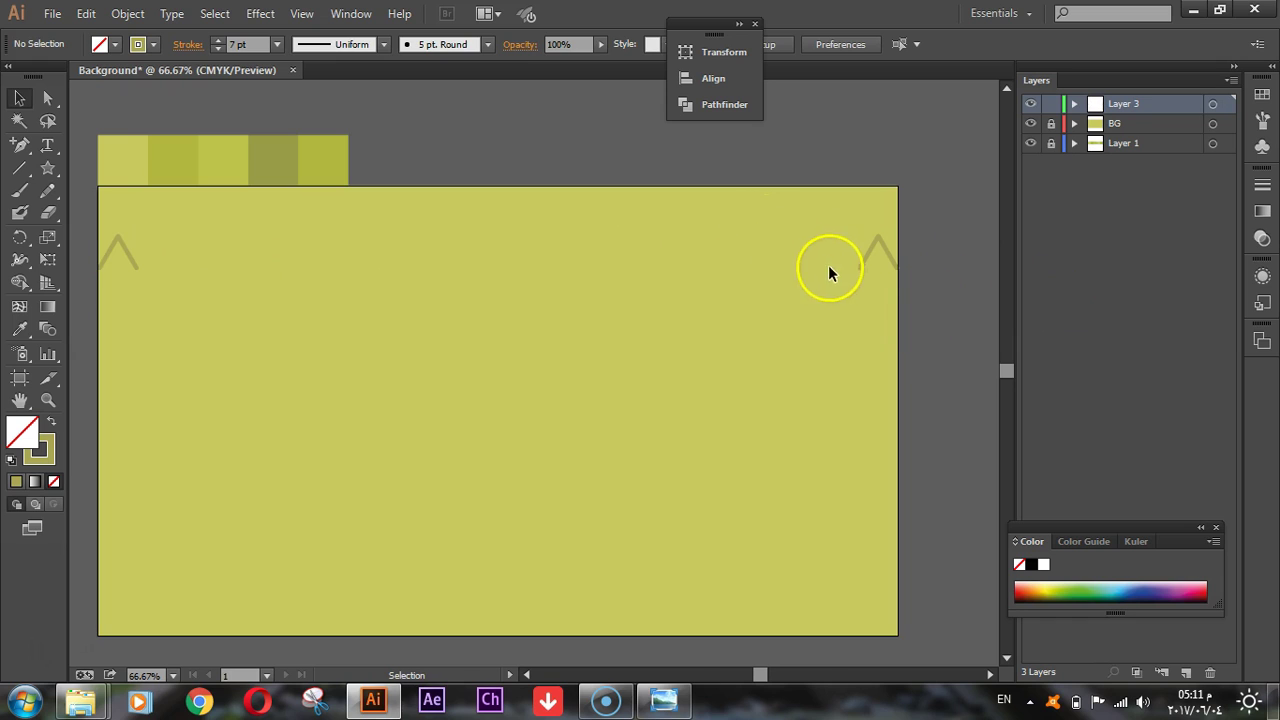
{"action": "left_click", "coordinate": [863, 264]}
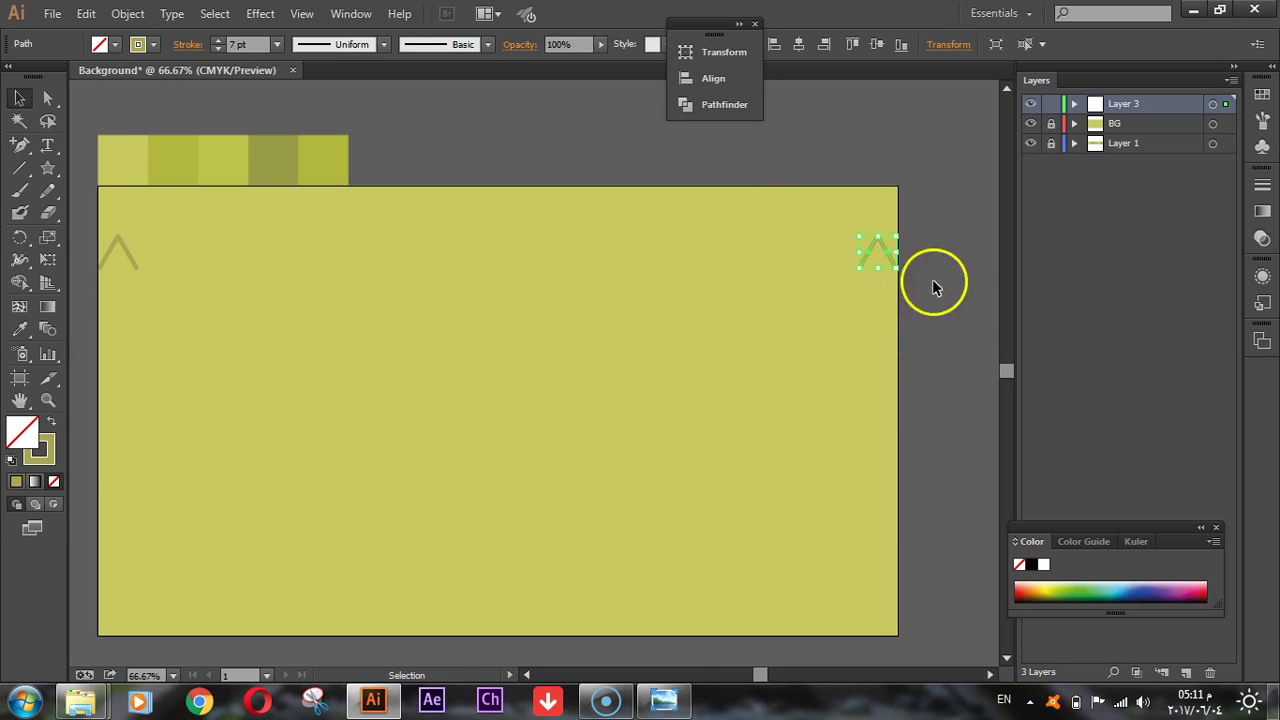
{"action": "left_click", "coordinate": [966, 326]}
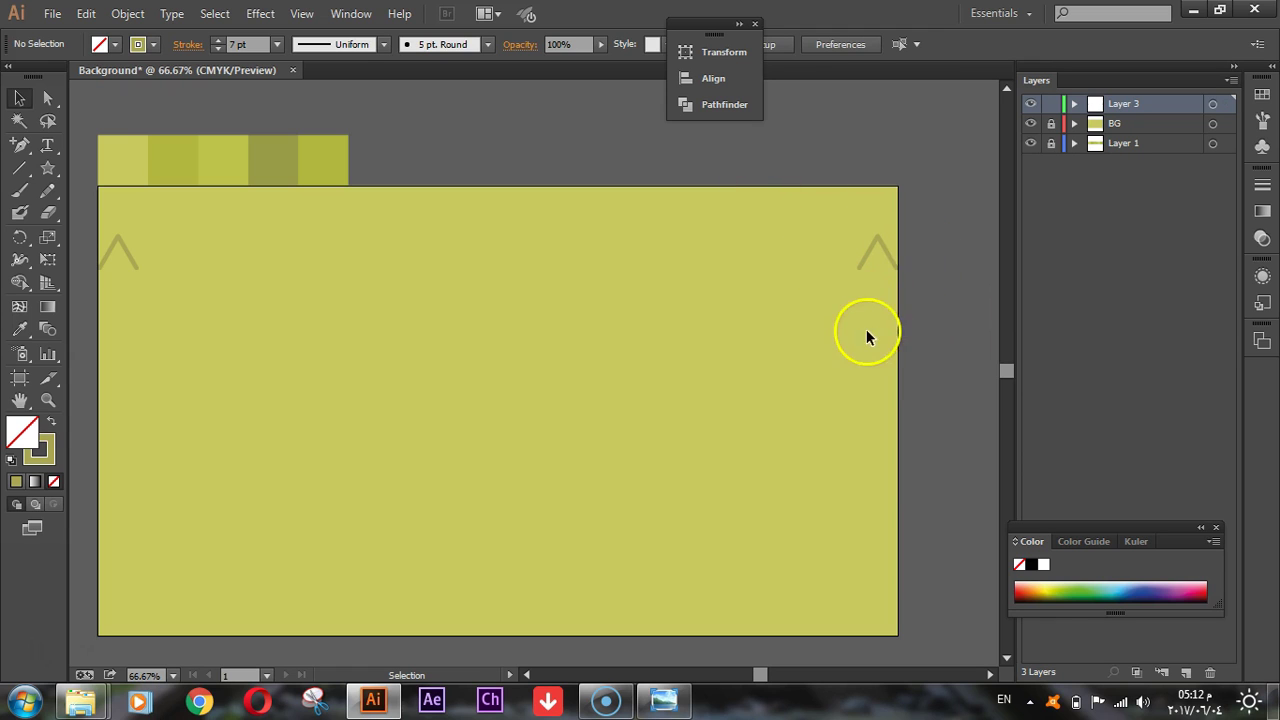
Select both open triangles and open the Blend Options, keeping the spacing on Specified Steps.
{"action": "left_click_drag", "start_coordinate": [918, 250], "coordinate": [97, 265]}
{"action": "left_click", "coordinate": [128, 14]}
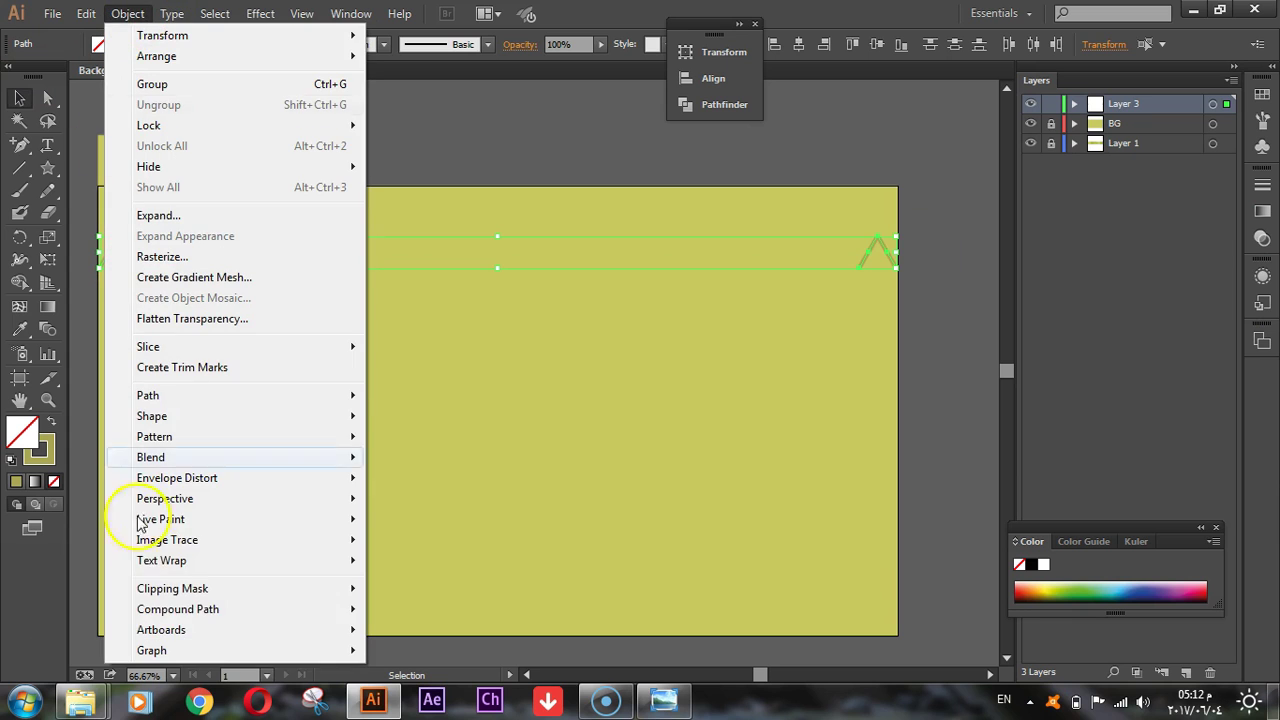
{"action": "mouse_move", "coordinate": [180, 457]}
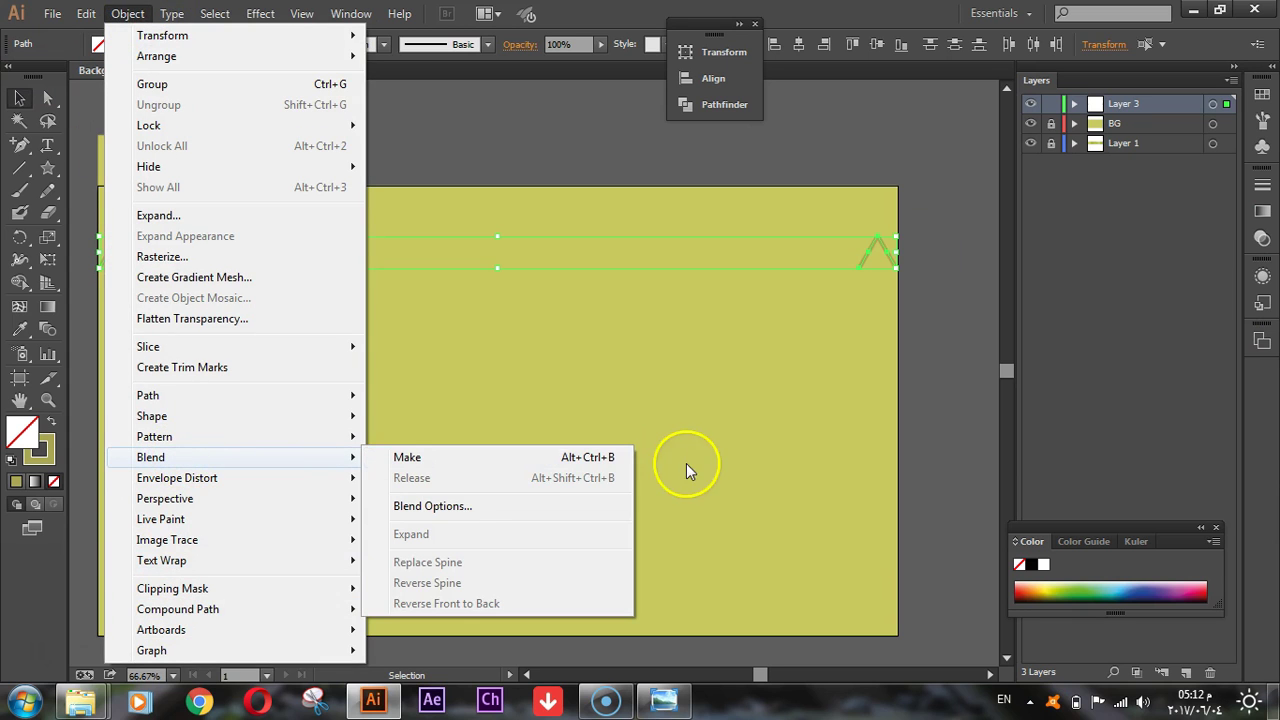
{"action": "left_click", "coordinate": [473, 506]}
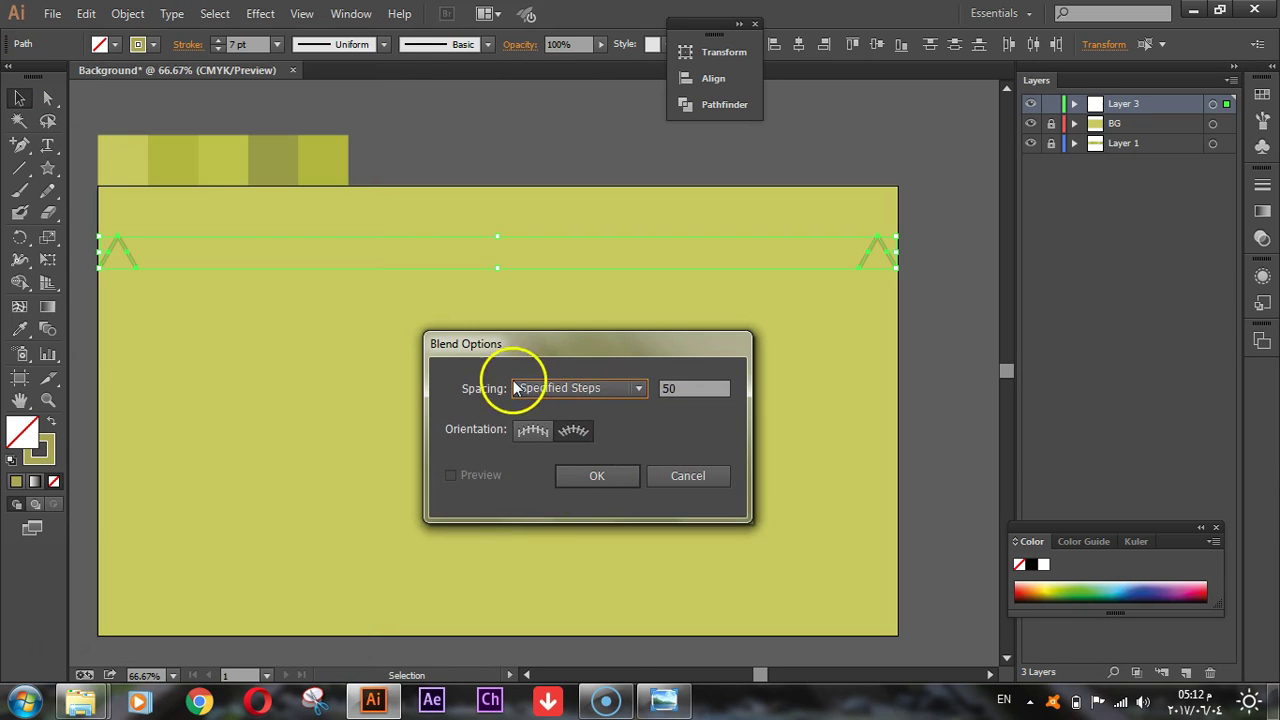
{"action": "left_click", "coordinate": [526, 388]}
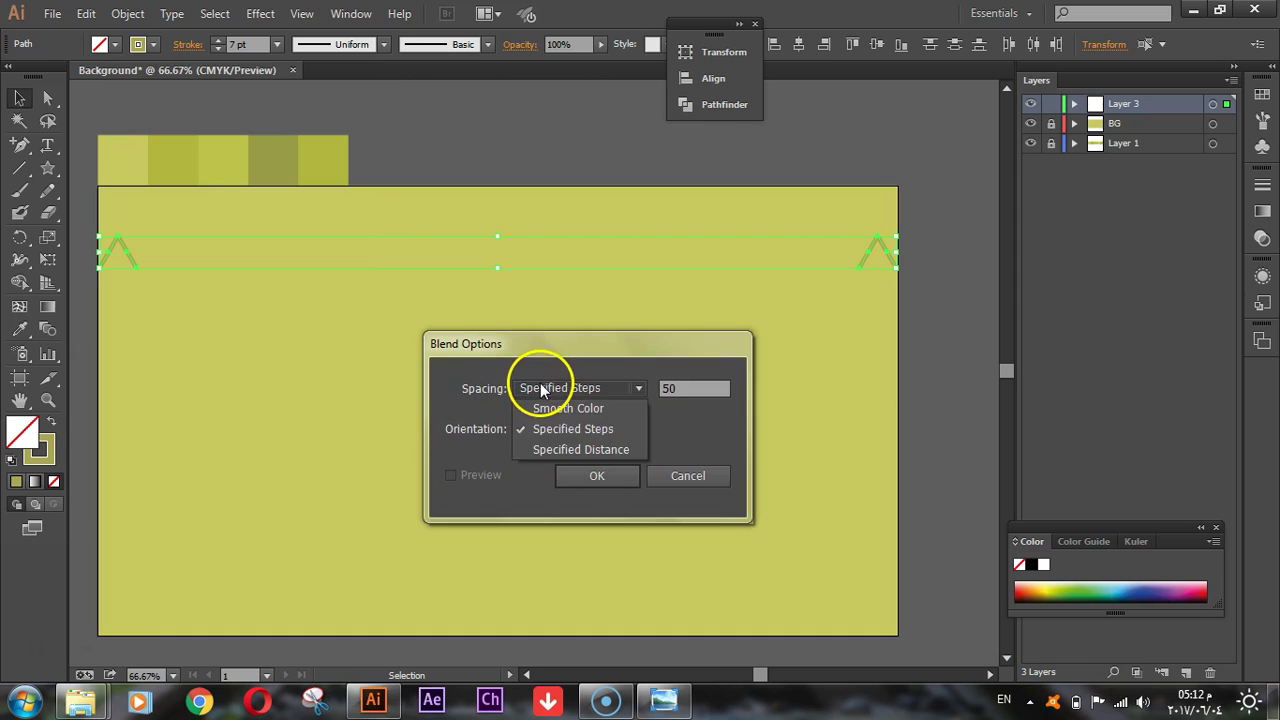
{"action": "left_click", "coordinate": [660, 436]}
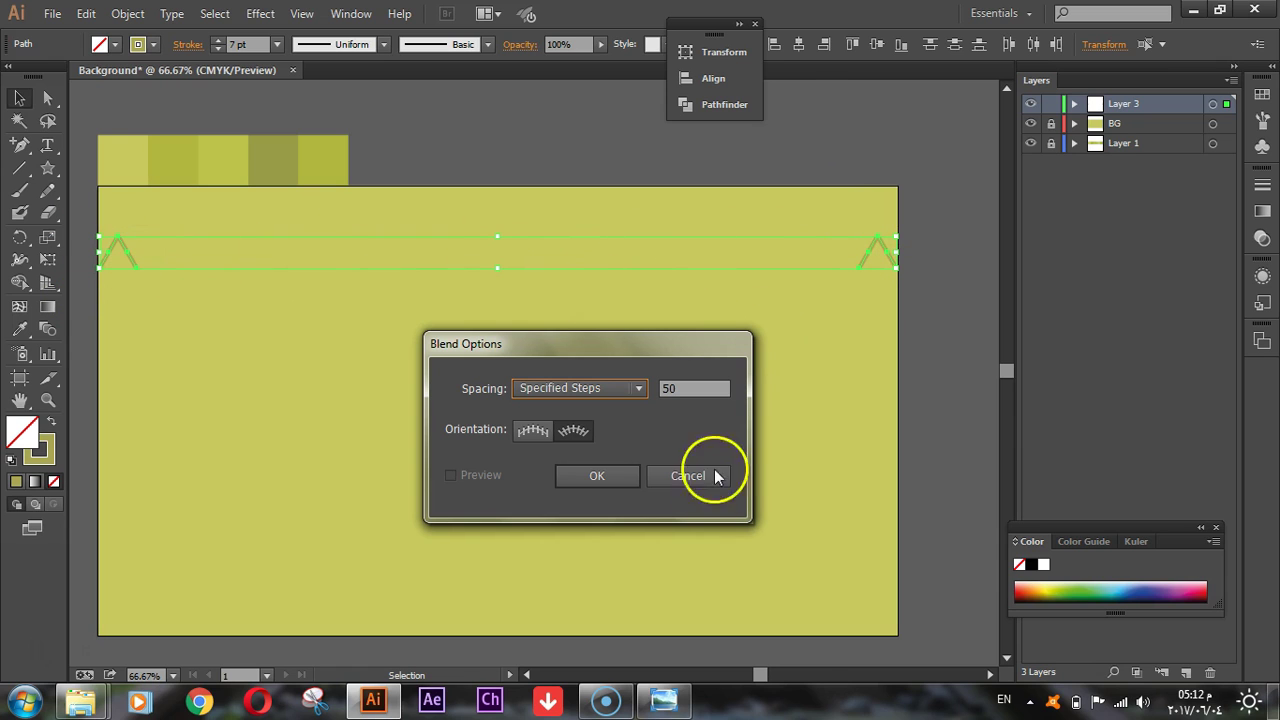
{"action": "left_click", "coordinate": [600, 389]}
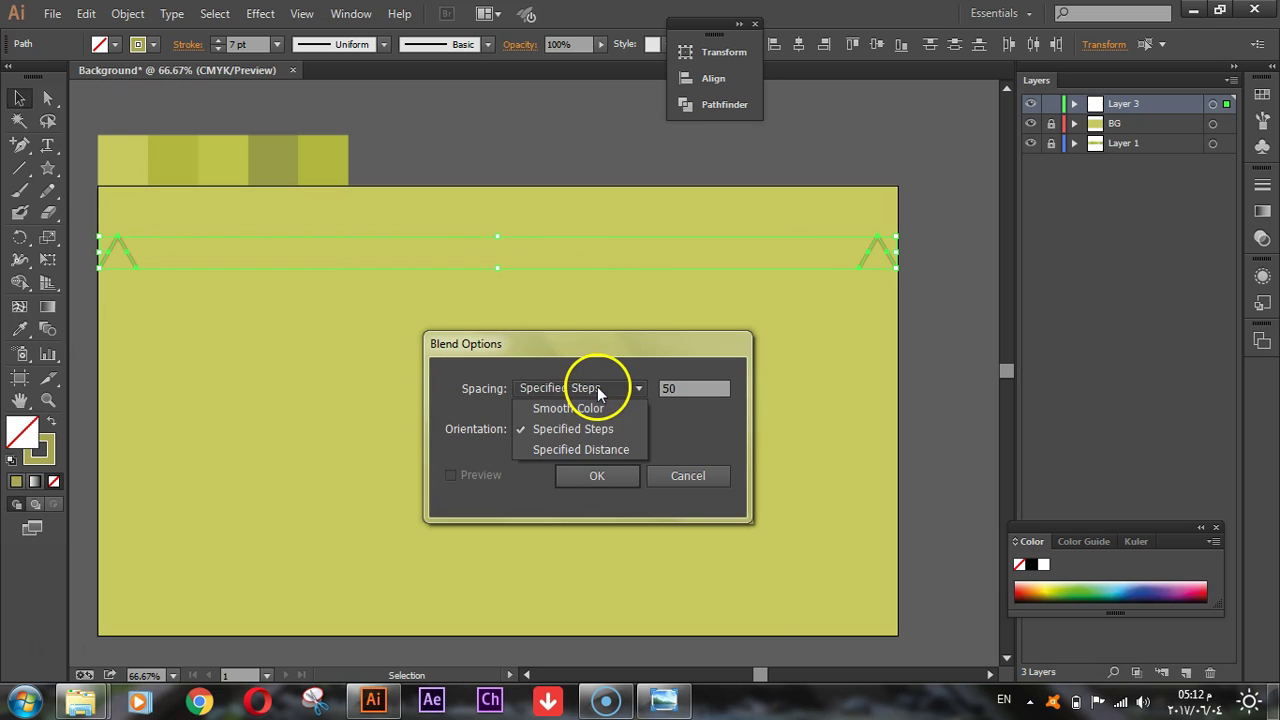
{"action": "left_click", "coordinate": [636, 431]}
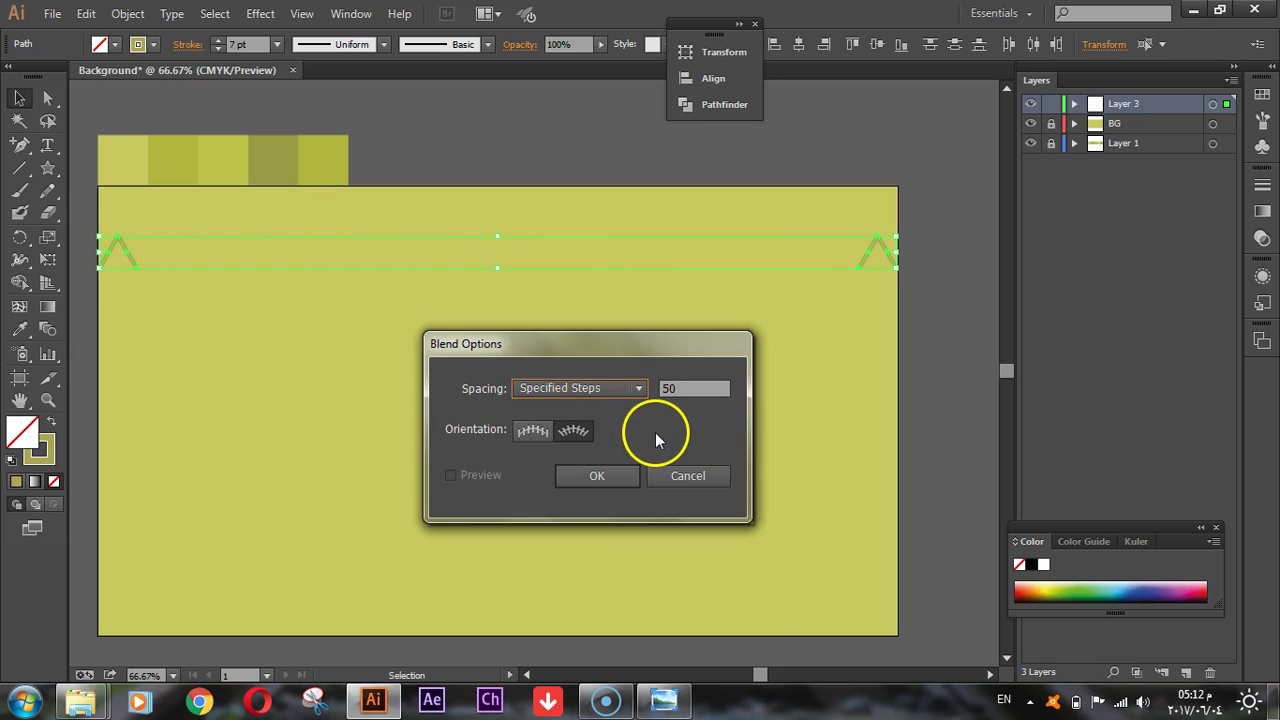
Set the blend orientation to Align to Page and the number of specified steps to 20.
{"action": "left_click", "coordinate": [521, 433]}
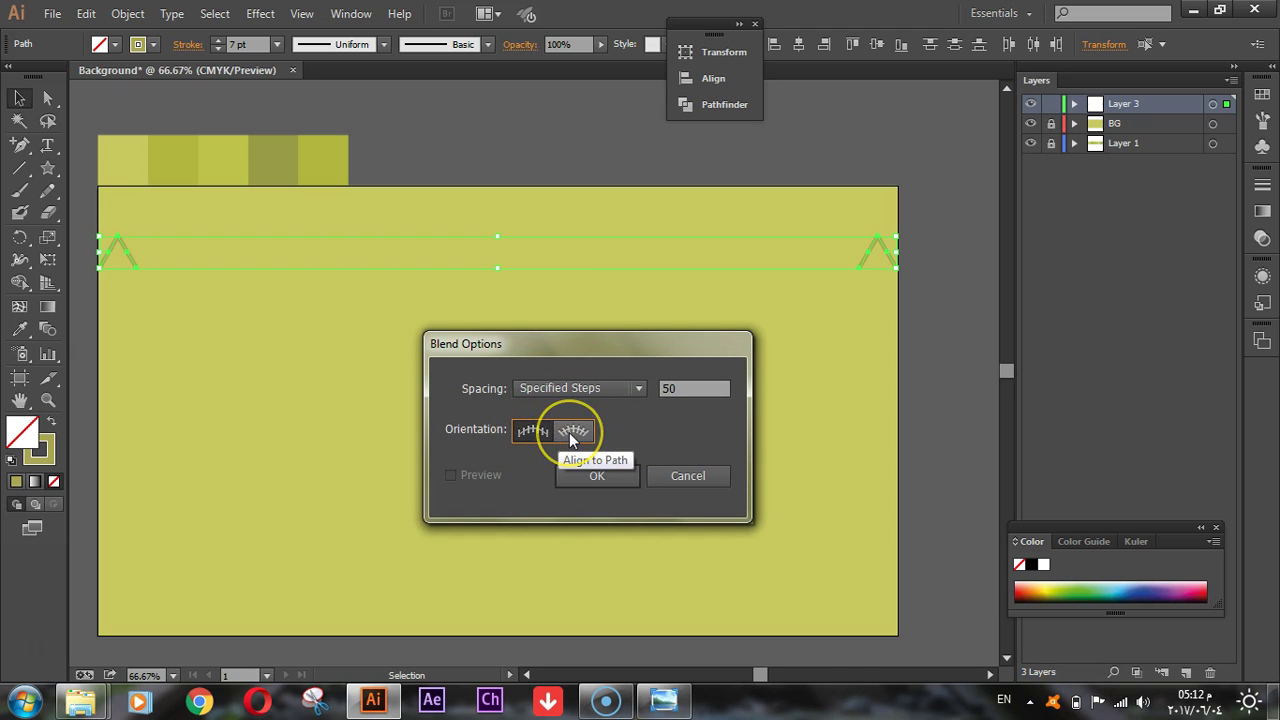
{"action": "left_click", "coordinate": [547, 433]}
{"action": "left_click", "coordinate": [677, 386]}
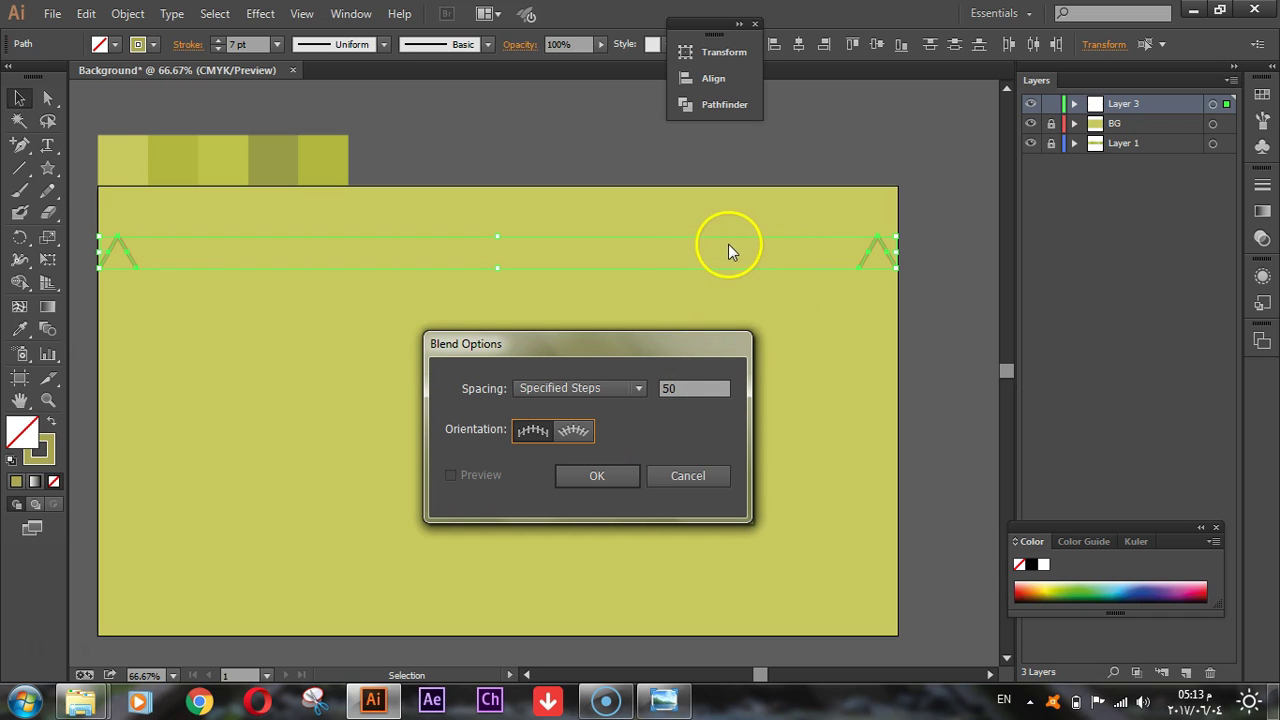
{"action": "left_click_drag", "start_coordinate": [707, 385], "coordinate": [634, 391]}
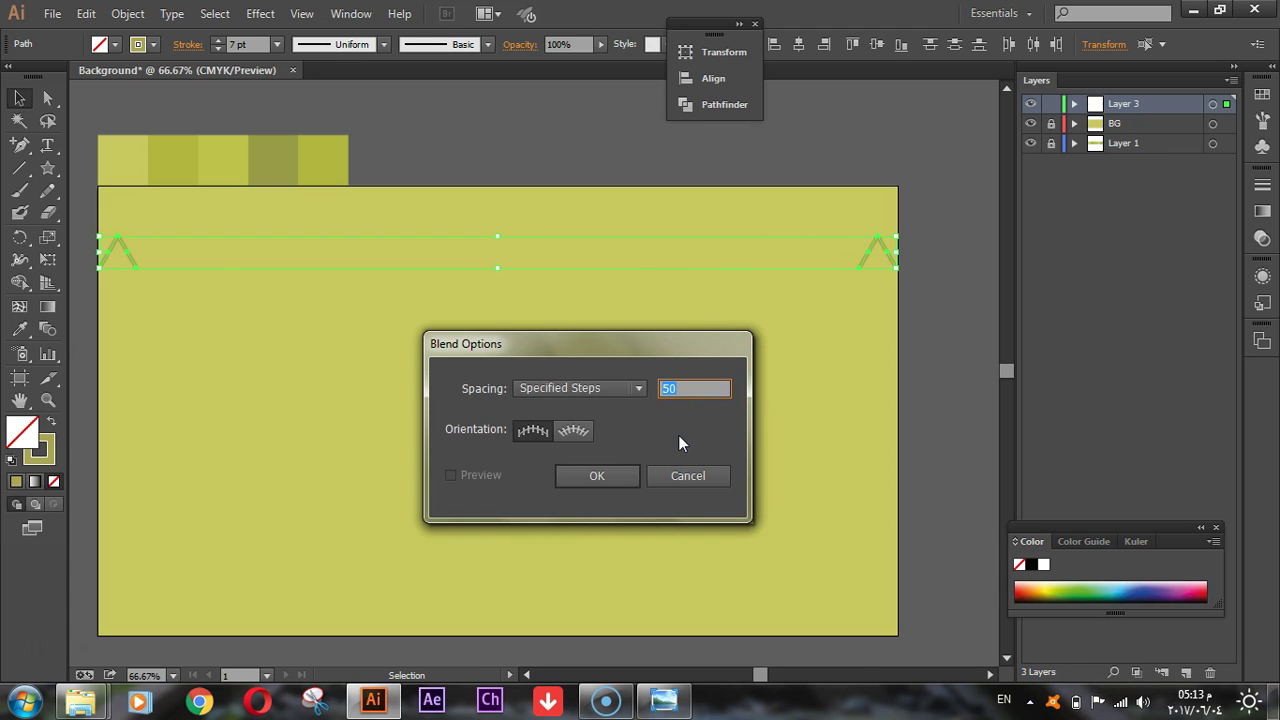
{"action": "type", "text": "2"}
{"action": "left_click", "coordinate": [619, 479]}
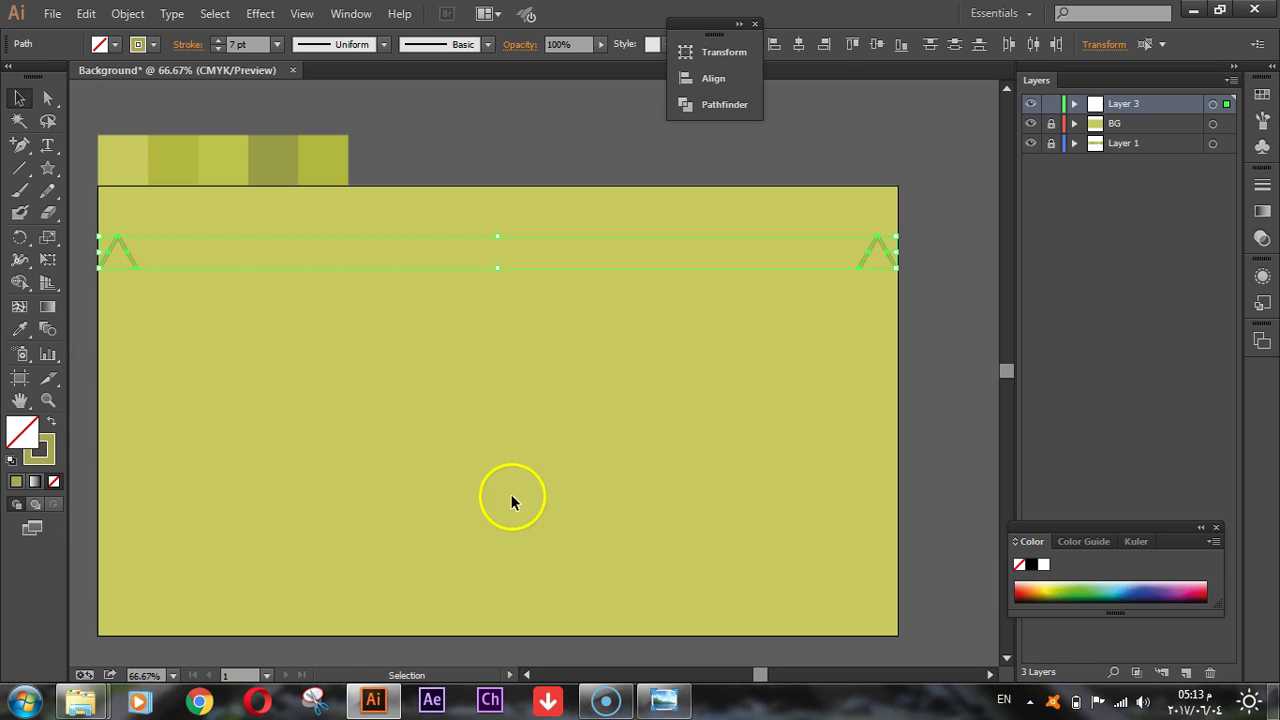
Try to blend the two open triangles into a zigzag row, inspect its joins closely, and undo the blend.
{"action": "left_click", "coordinate": [127, 21]}
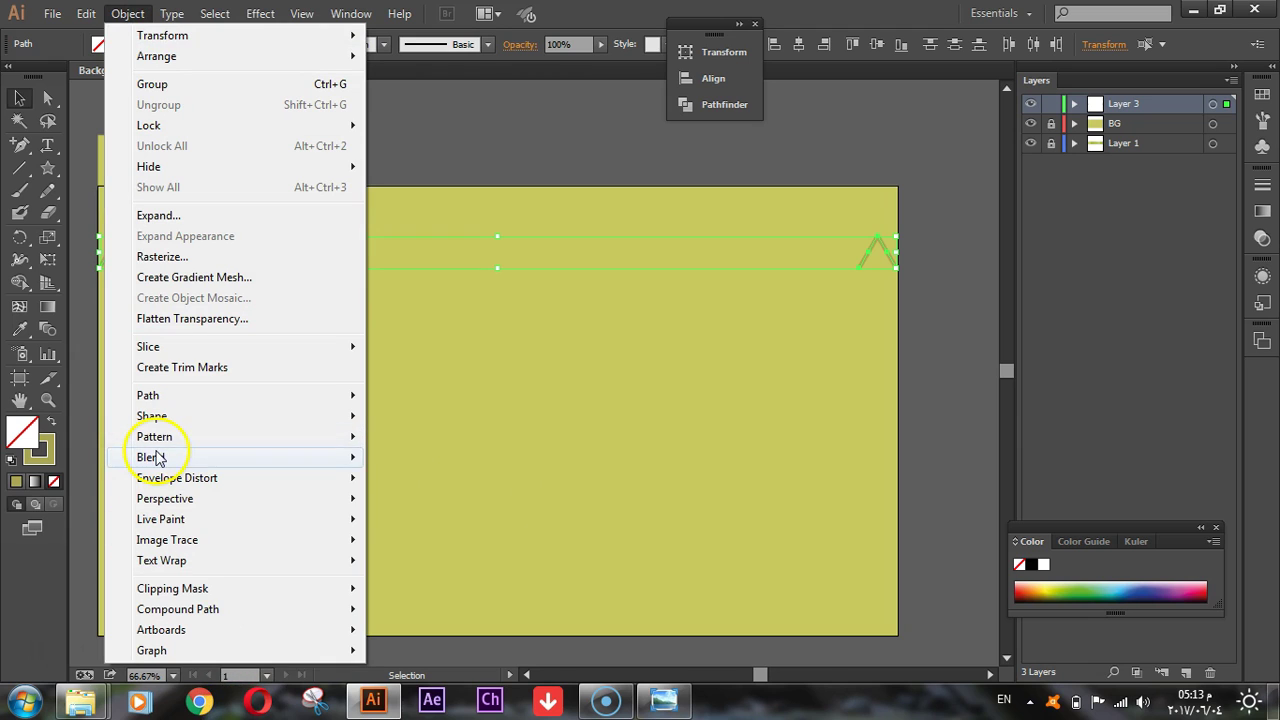
{"action": "mouse_move", "coordinate": [156, 457]}
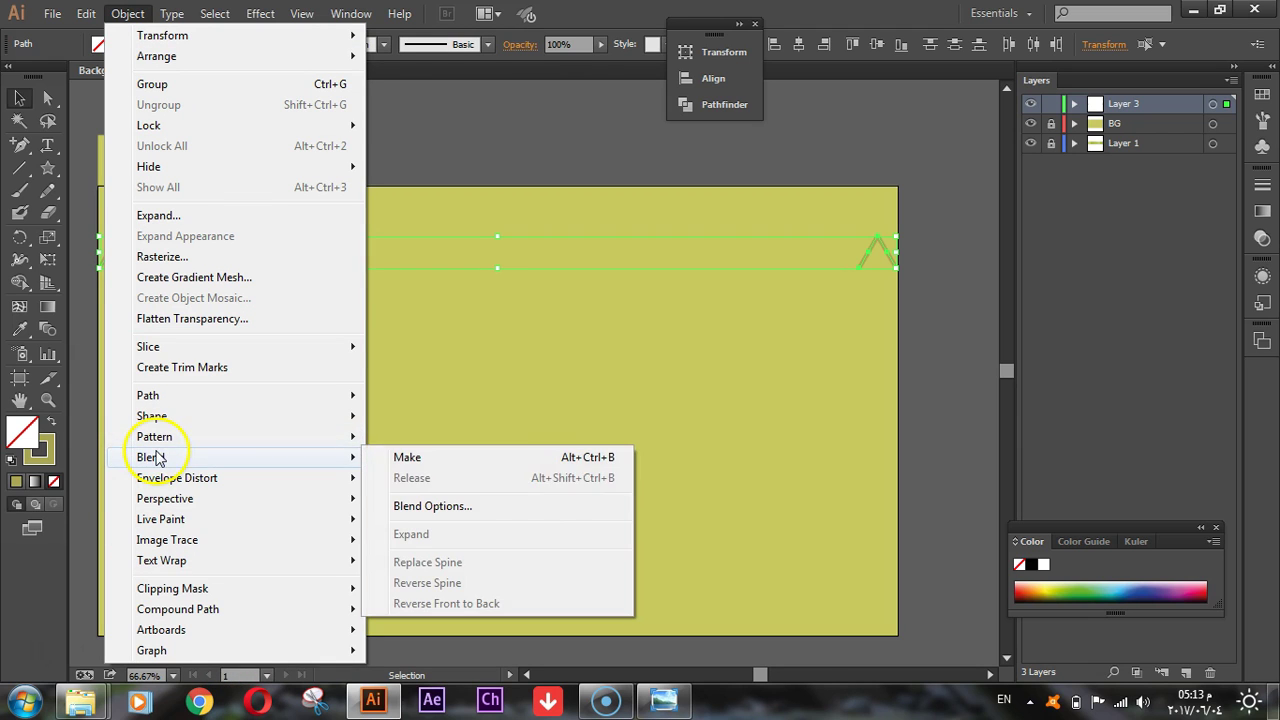
{"action": "left_click", "coordinate": [545, 459]}
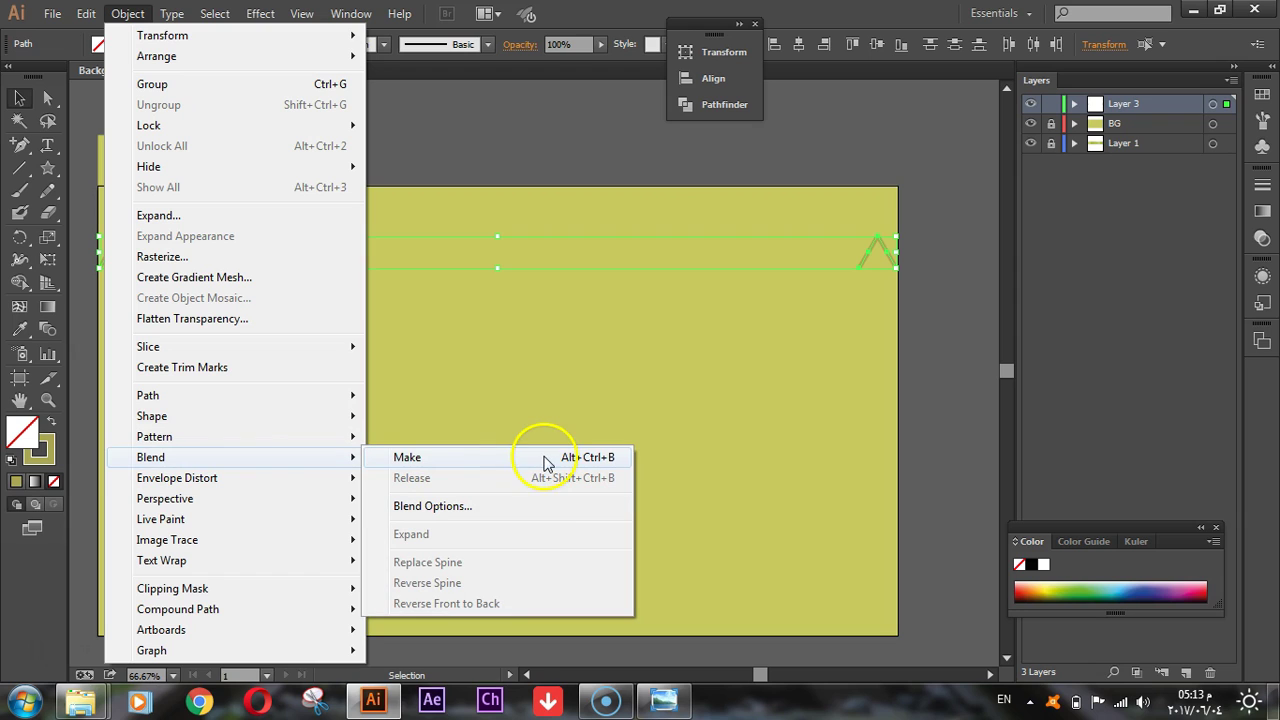
{"action": "left_click", "coordinate": [603, 462]}
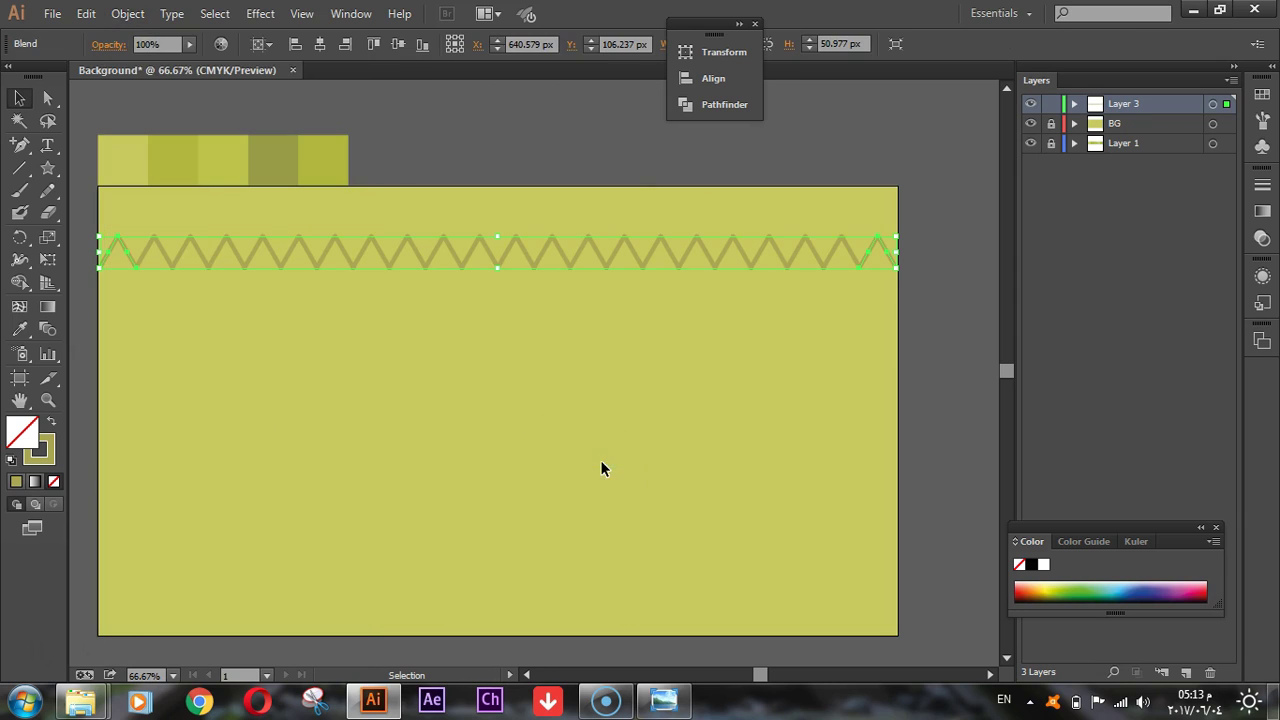
{"action": "left_click", "coordinate": [925, 358]}
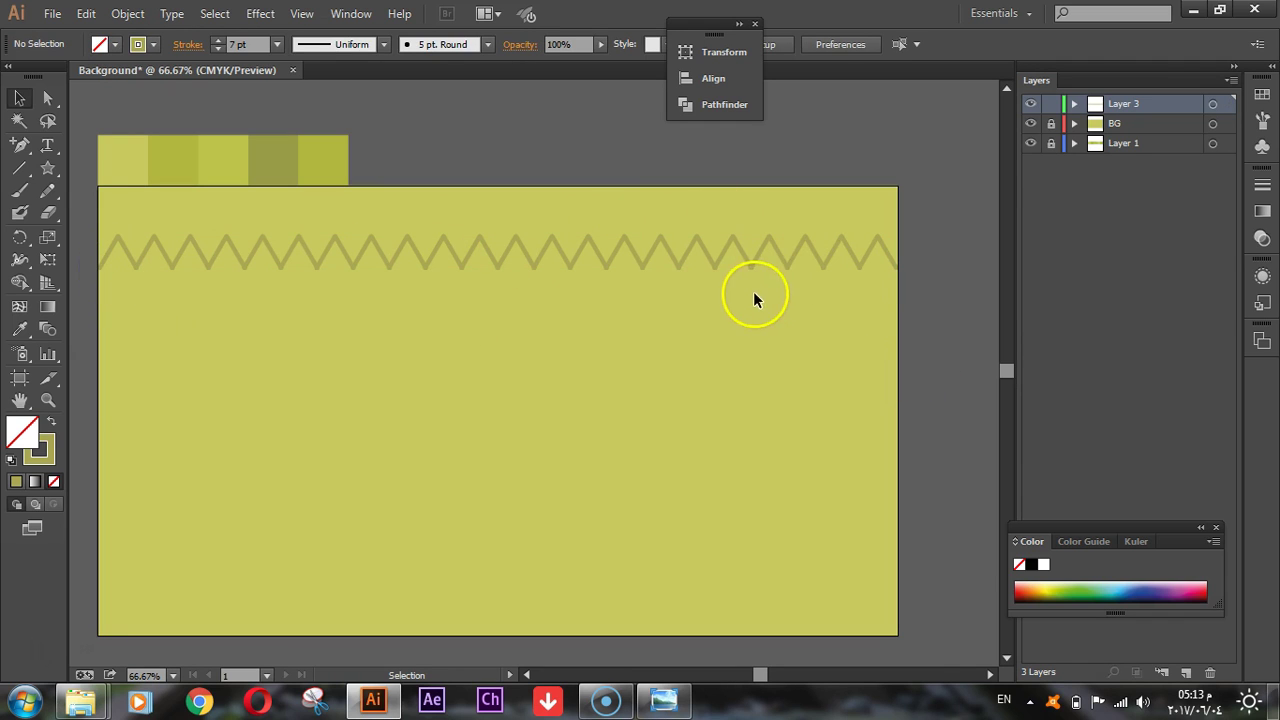
{"action": "scroll", "coordinate": [773, 266], "scroll_direction": "up", "scroll_amount": 3}
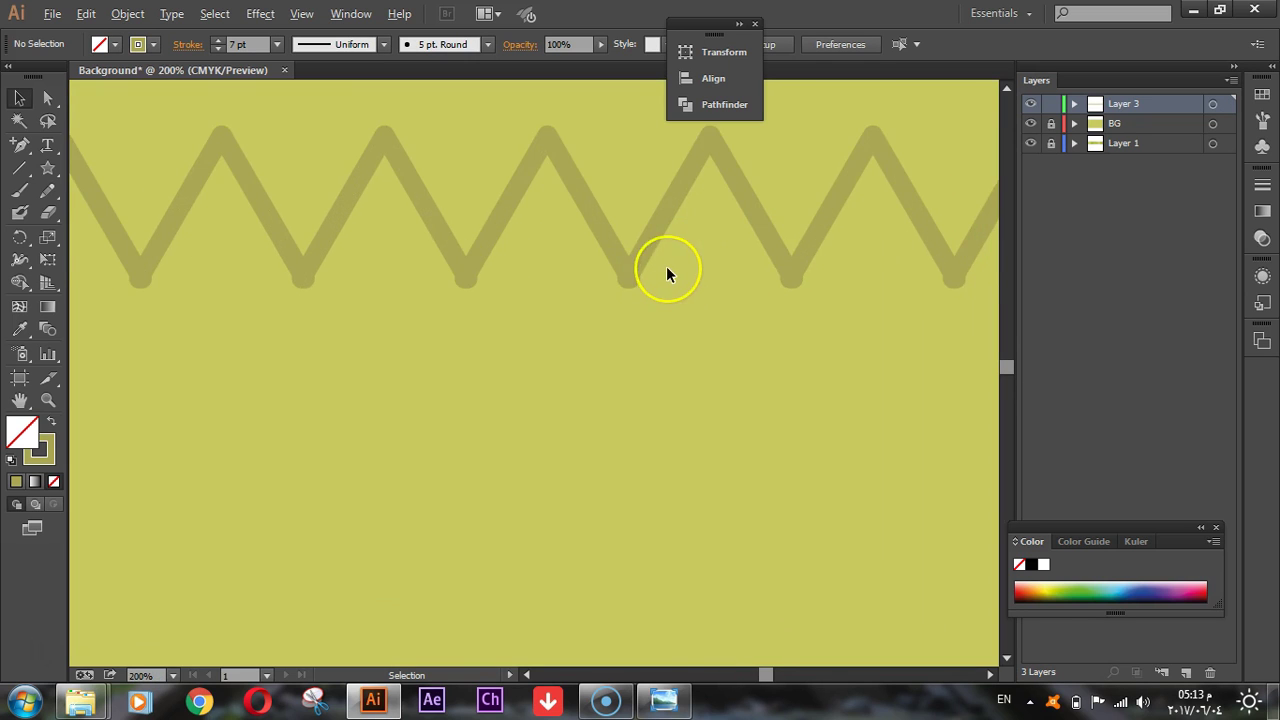
{"action": "scroll", "coordinate": [668, 274], "scroll_direction": "down", "scroll_amount": 3}
{"action": "scroll", "coordinate": [666, 265], "scroll_direction": "down", "scroll_amount": 1}
{"action": "left_click_drag", "start_coordinate": [666, 265], "coordinate": [80, 85]}
Set the blend's specified steps to 18 for the two open triangles.
{"action": "left_click", "coordinate": [128, 13]}
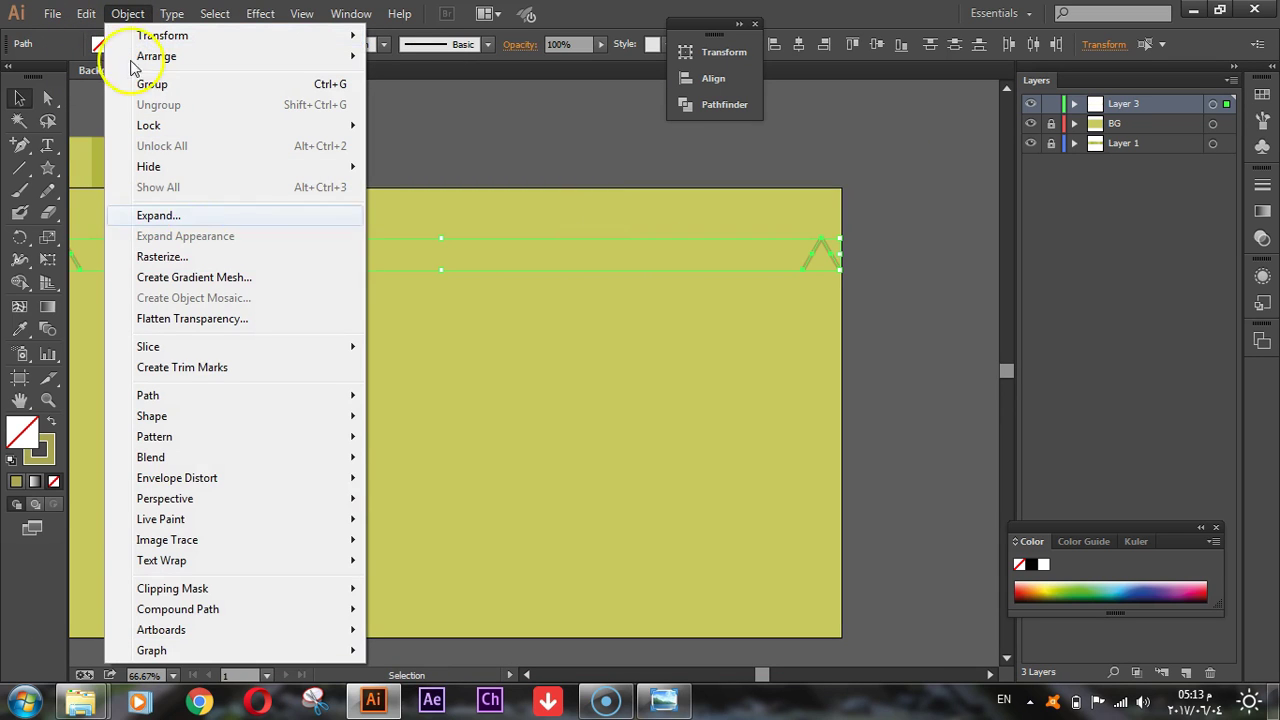
{"action": "mouse_move", "coordinate": [224, 467]}
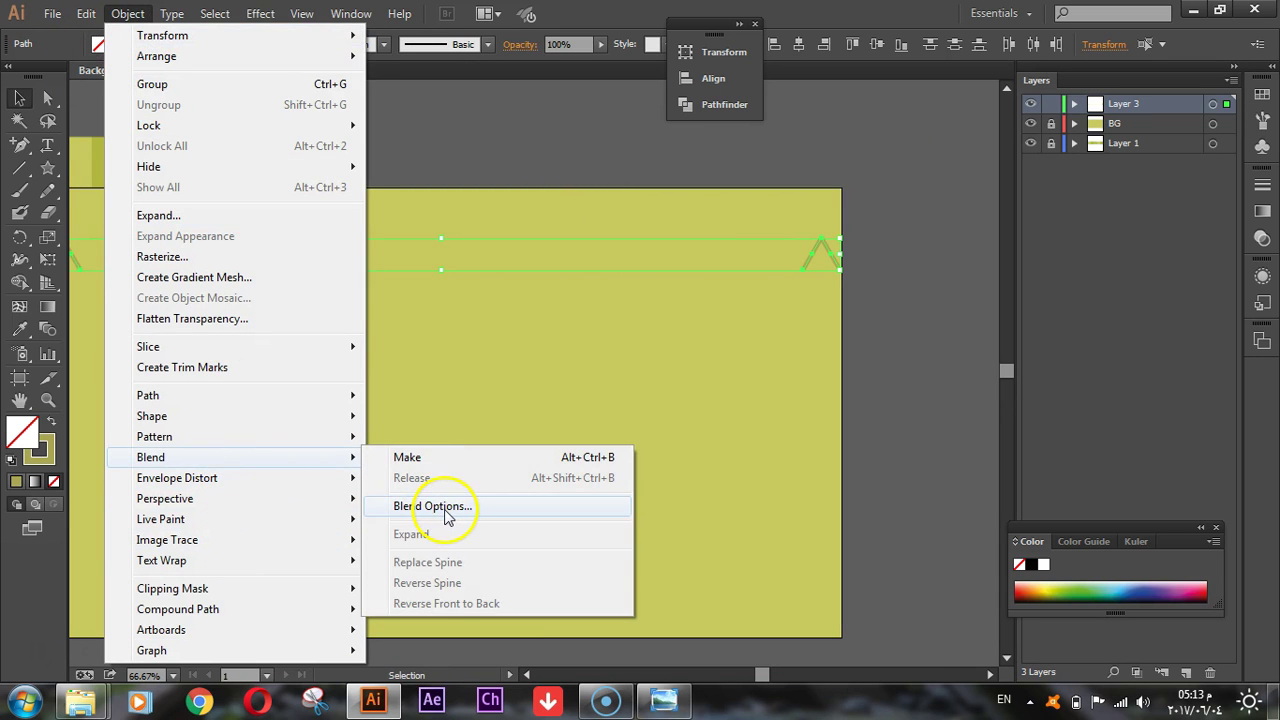
{"action": "left_click", "coordinate": [447, 512]}
{"action": "left_click_drag", "start_coordinate": [651, 385], "coordinate": [720, 370]}
{"action": "type", "text": "18"}
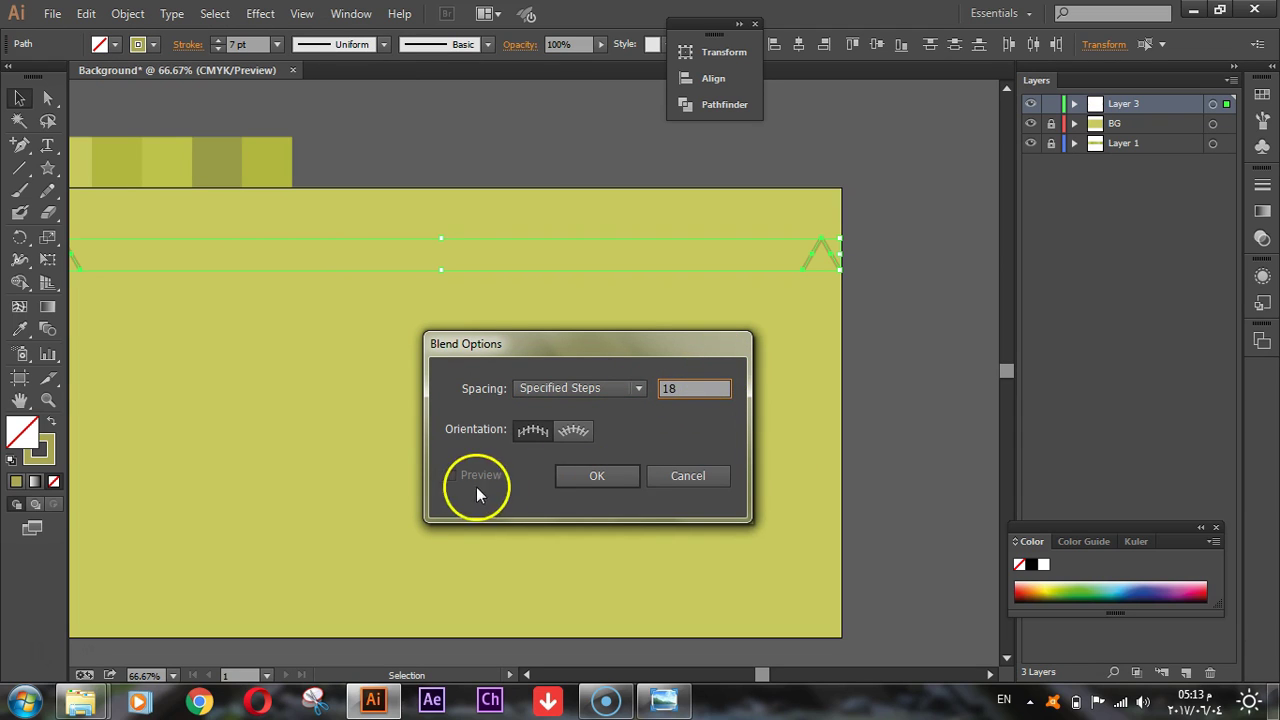
{"action": "left_click", "coordinate": [562, 481]}
Try to blend the open triangles with 18 steps, check the joins near the artboard's right edge, and undo it.
{"action": "key", "text": "ctrl+shift+a"}
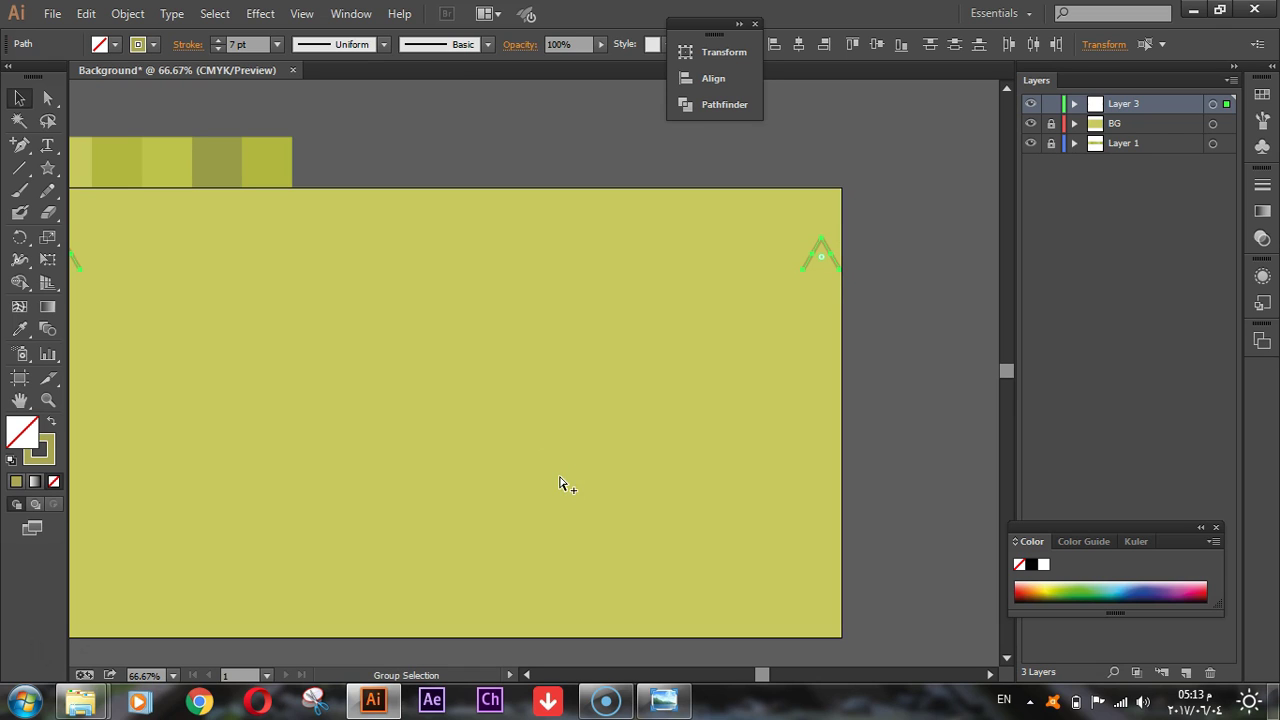
{"action": "key", "text": "ctrl+a"}
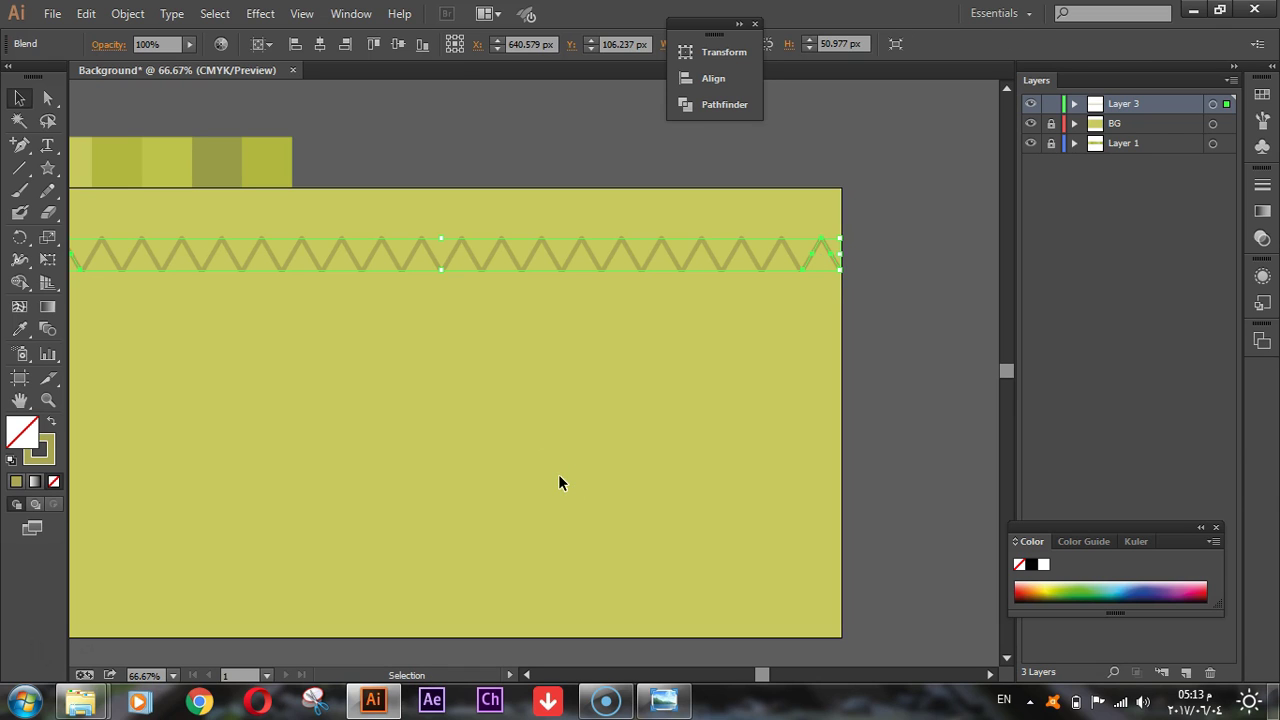
{"action": "left_click", "coordinate": [955, 390]}
{"action": "scroll", "coordinate": [842, 255], "scroll_direction": "up", "scroll_amount": 2}
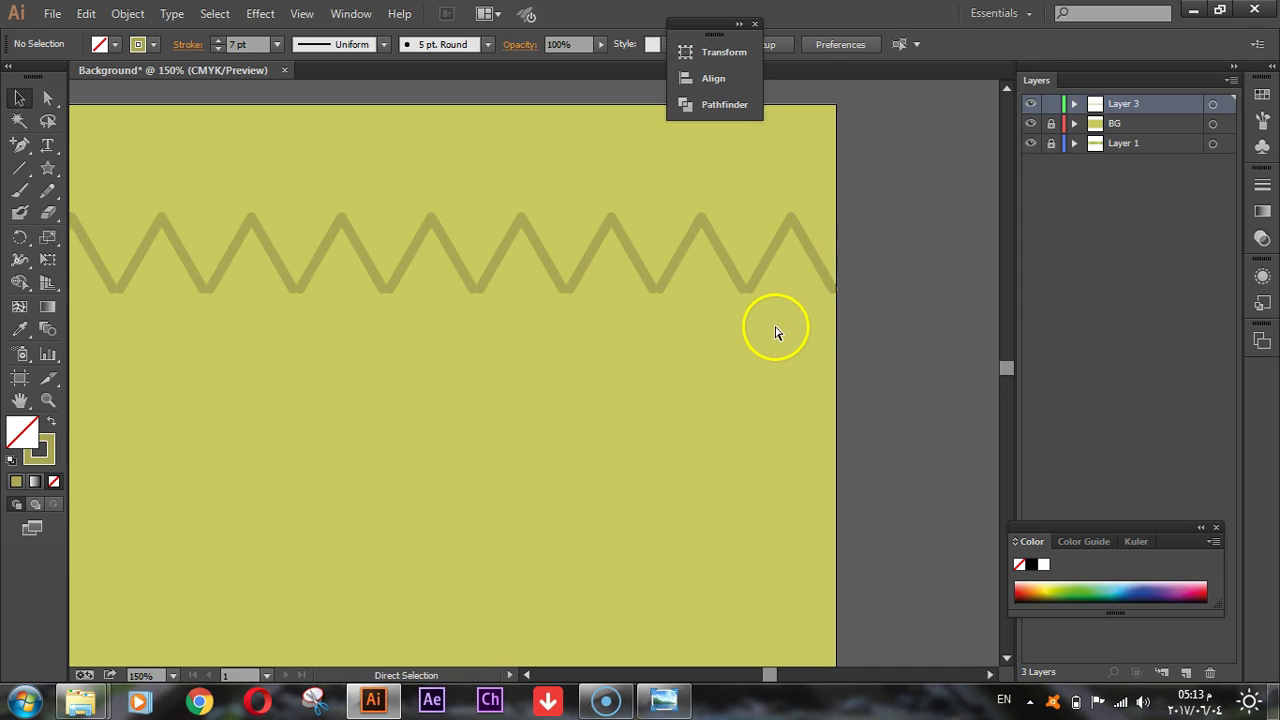
{"action": "key", "text": "ctrl+z"}
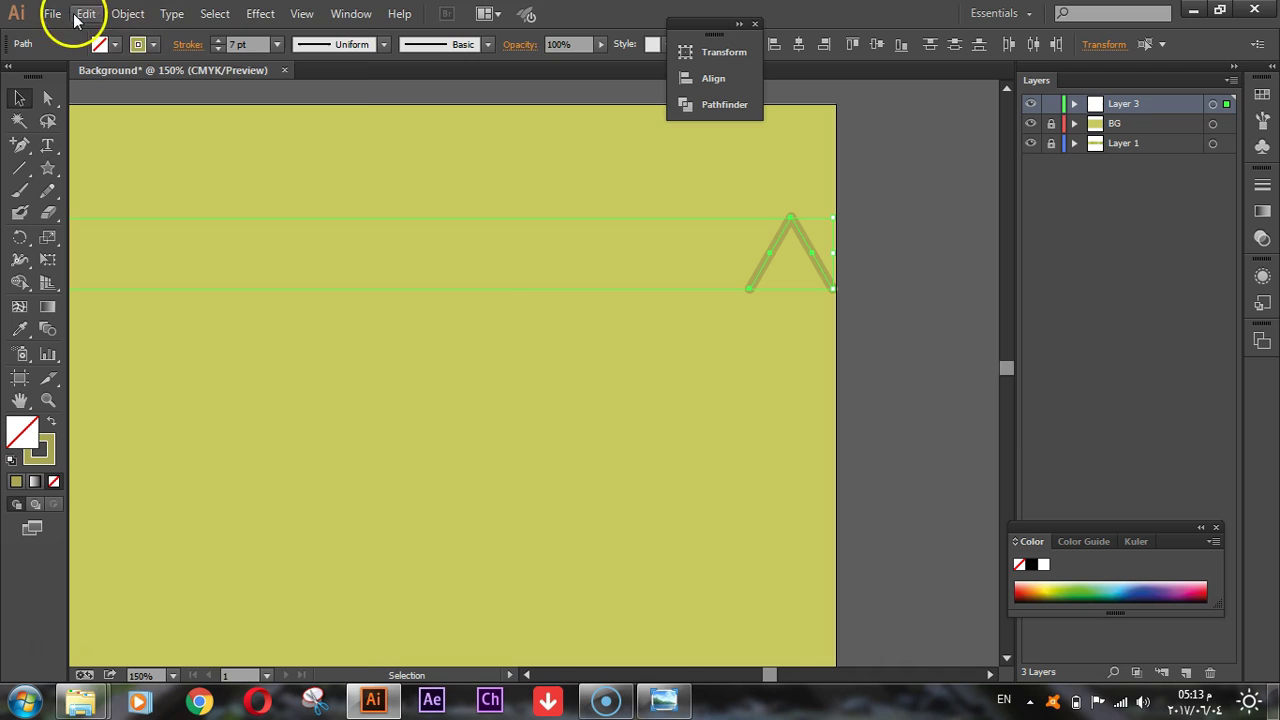
Set the blend's specified steps to 19 for the two open triangles.
{"action": "left_click", "coordinate": [127, 13]}
{"action": "mouse_move", "coordinate": [220, 457]}
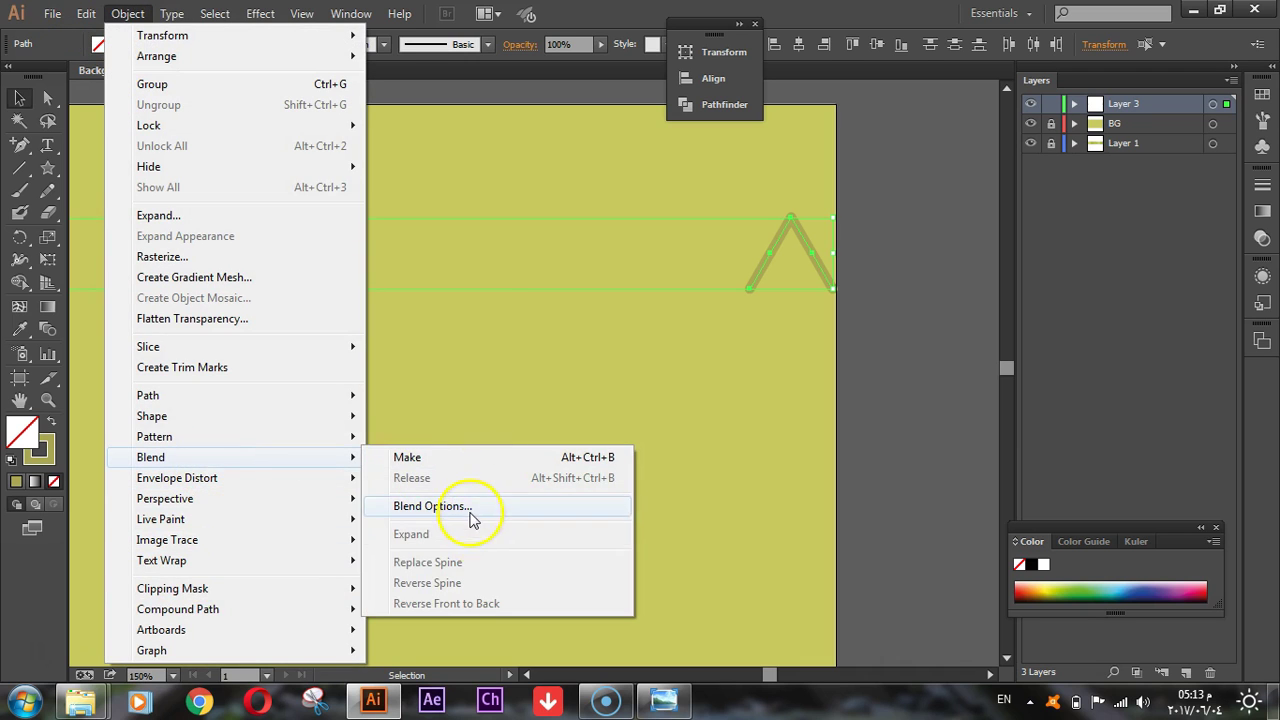
{"action": "left_click", "coordinate": [470, 509]}
{"action": "type", "text": "19"}
{"action": "key", "text": "Return"}
Blend the two open triangles into a continuous zigzag row across the artboard and deselect it.
{"action": "key", "text": "a"}
{"action": "key", "text": "v"}
{"action": "key", "text": "ctrl+alt+b"}
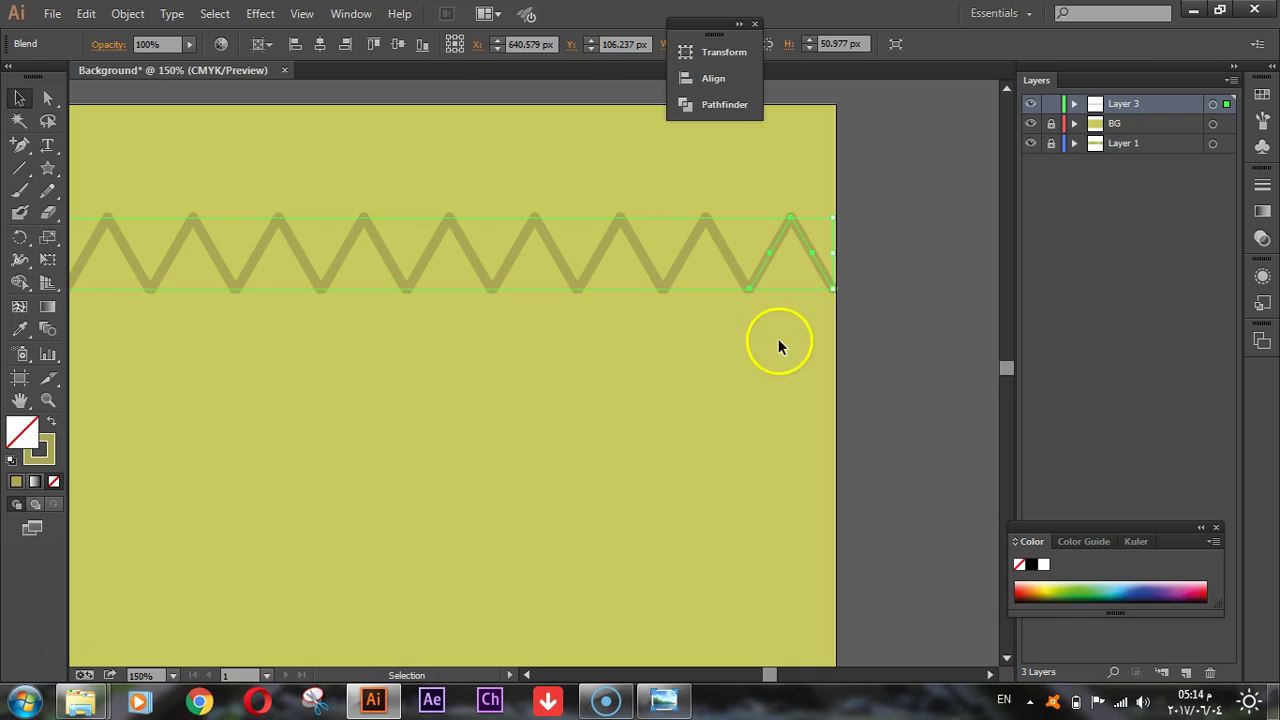
{"action": "left_click", "coordinate": [873, 374]}
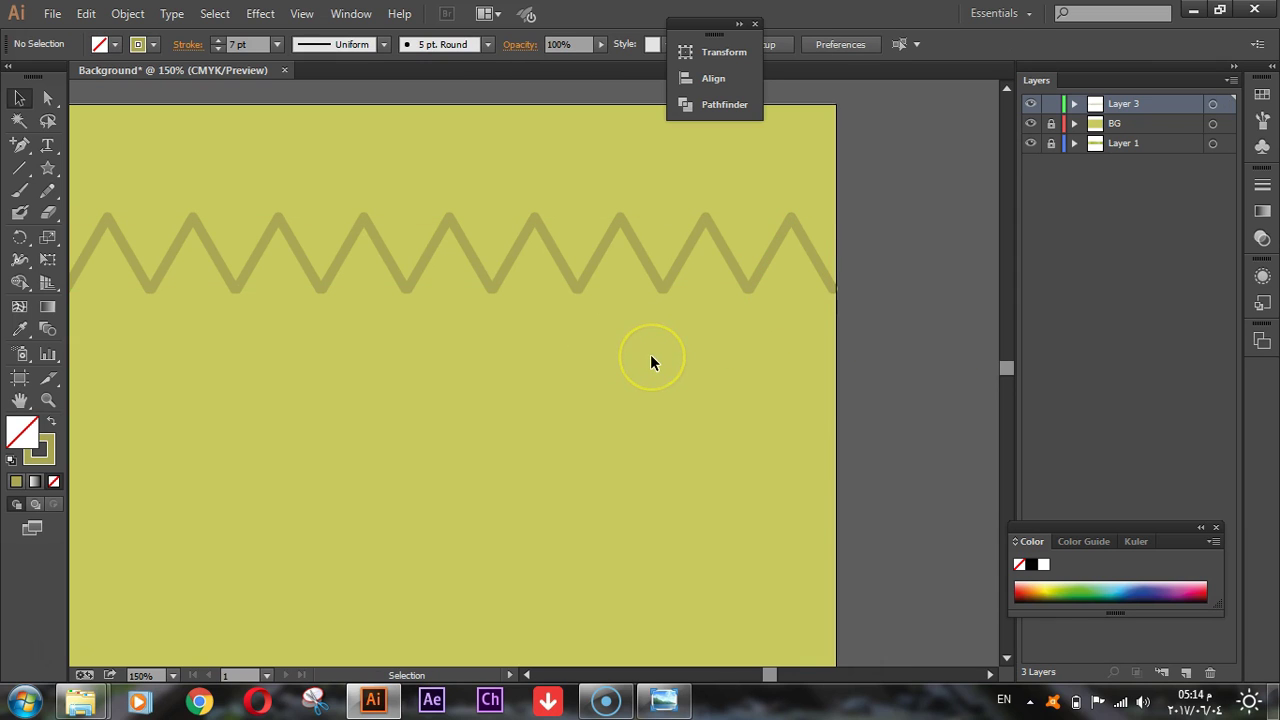
{"action": "key", "text": "ctrl+minus"}
{"action": "key", "text": "ctrl+minus"}
{"action": "left_click", "coordinate": [12, 406]}
{"action": "double_click", "coordinate": [16, 404]}
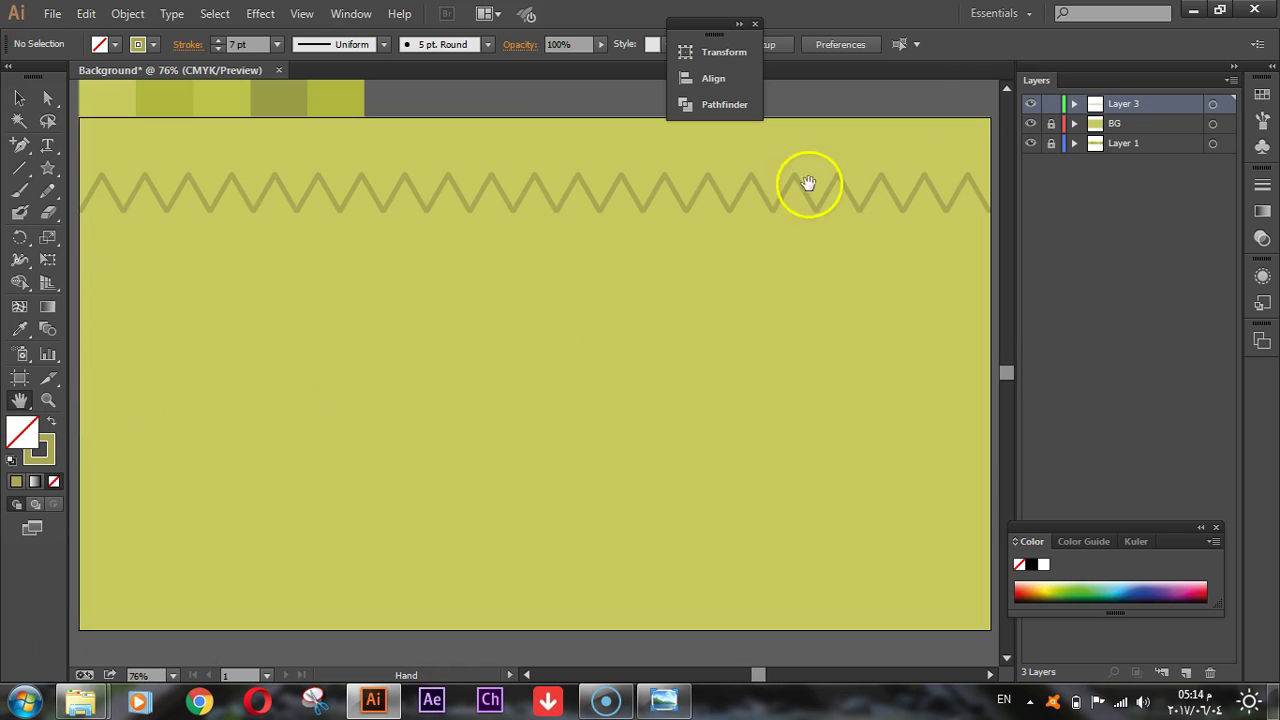
Check the reference image in Windows Photo Viewer, and in Illustrator draw a rectangle about 1277 by 60 px over the zigzag row.
{"action": "left_click", "coordinate": [668, 700]}
{"action": "left_click", "coordinate": [443, 262]}
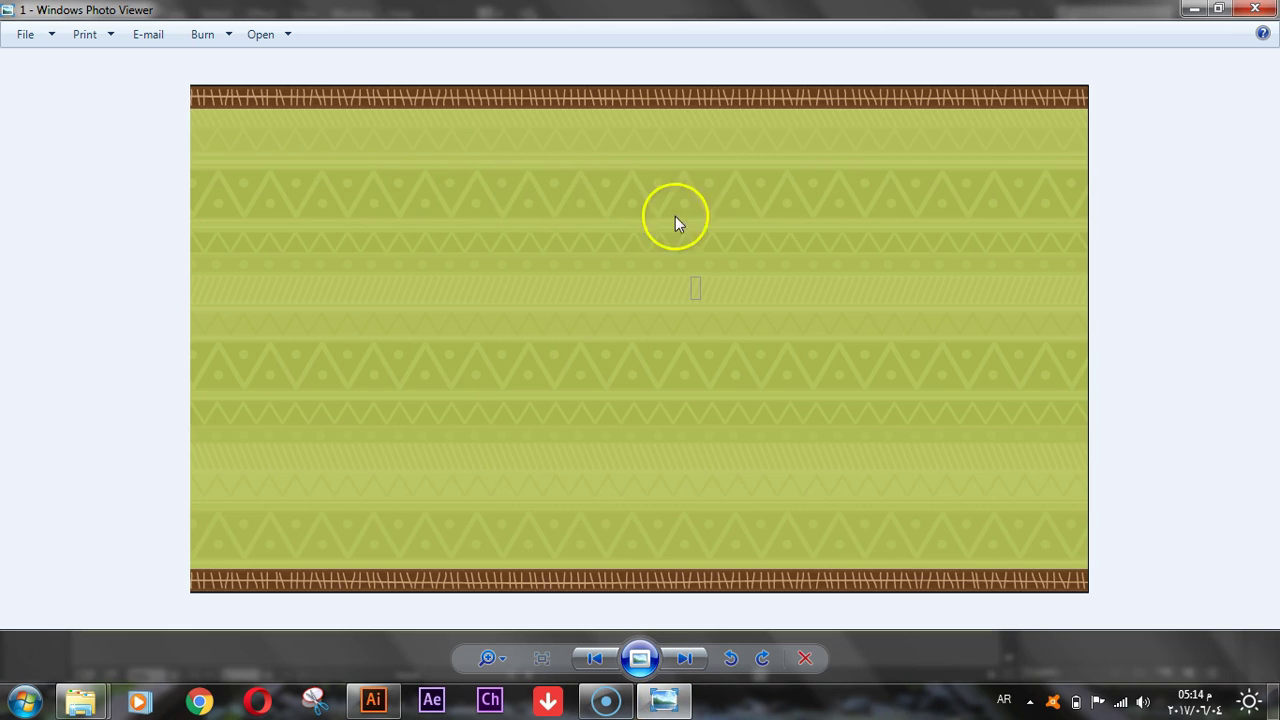
{"action": "left_click", "coordinate": [664, 700]}
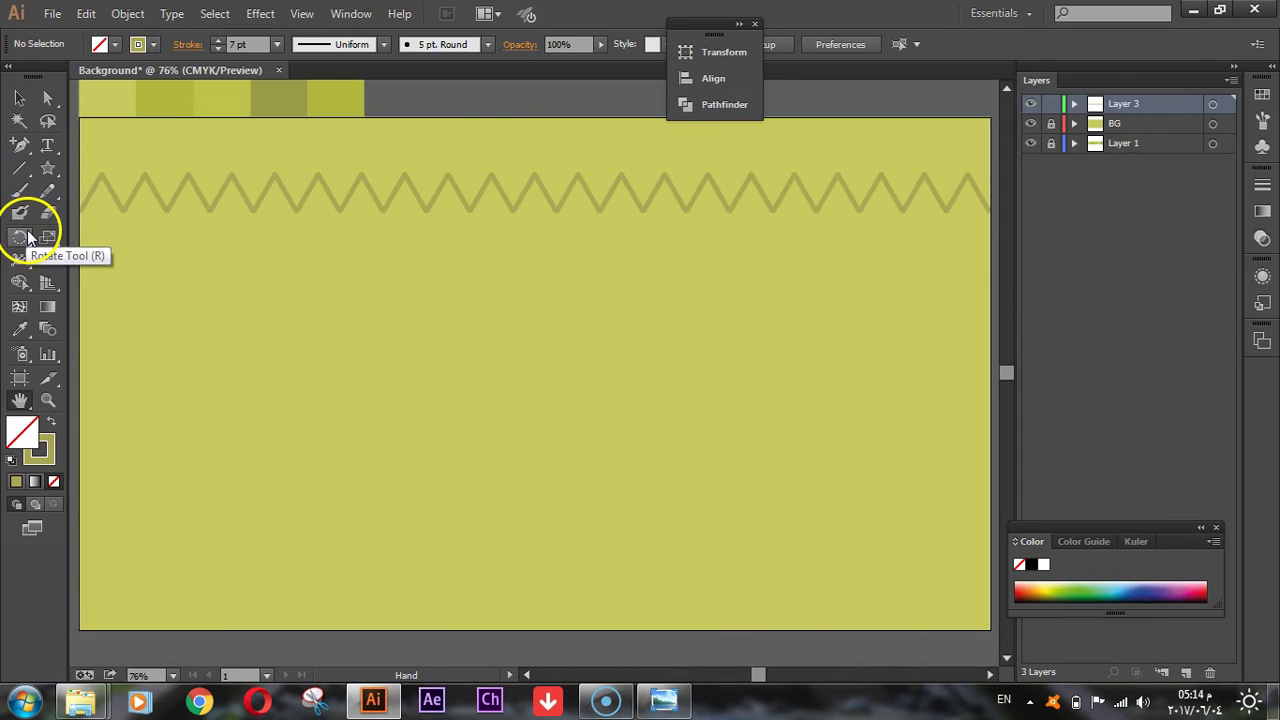
{"action": "left_click_drag", "start_coordinate": [51, 175], "coordinate": [124, 175]}
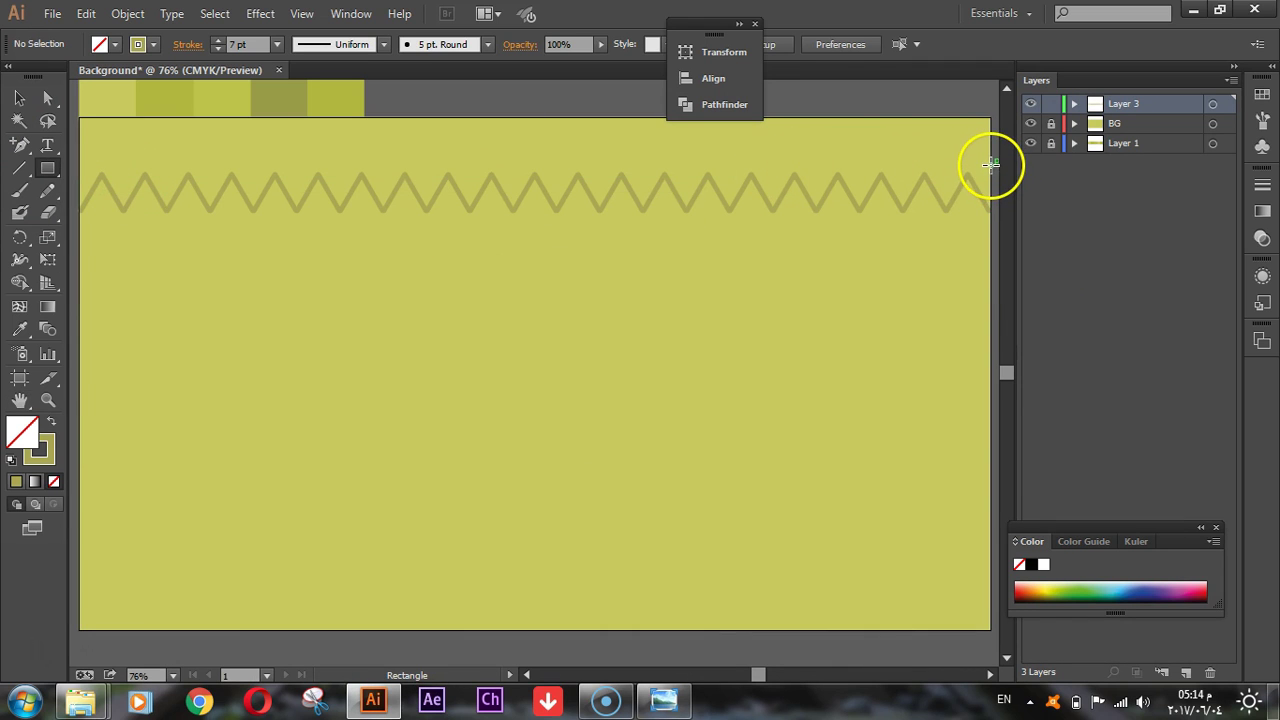
{"action": "left_click_drag", "start_coordinate": [986, 166], "coordinate": [147, 212]}
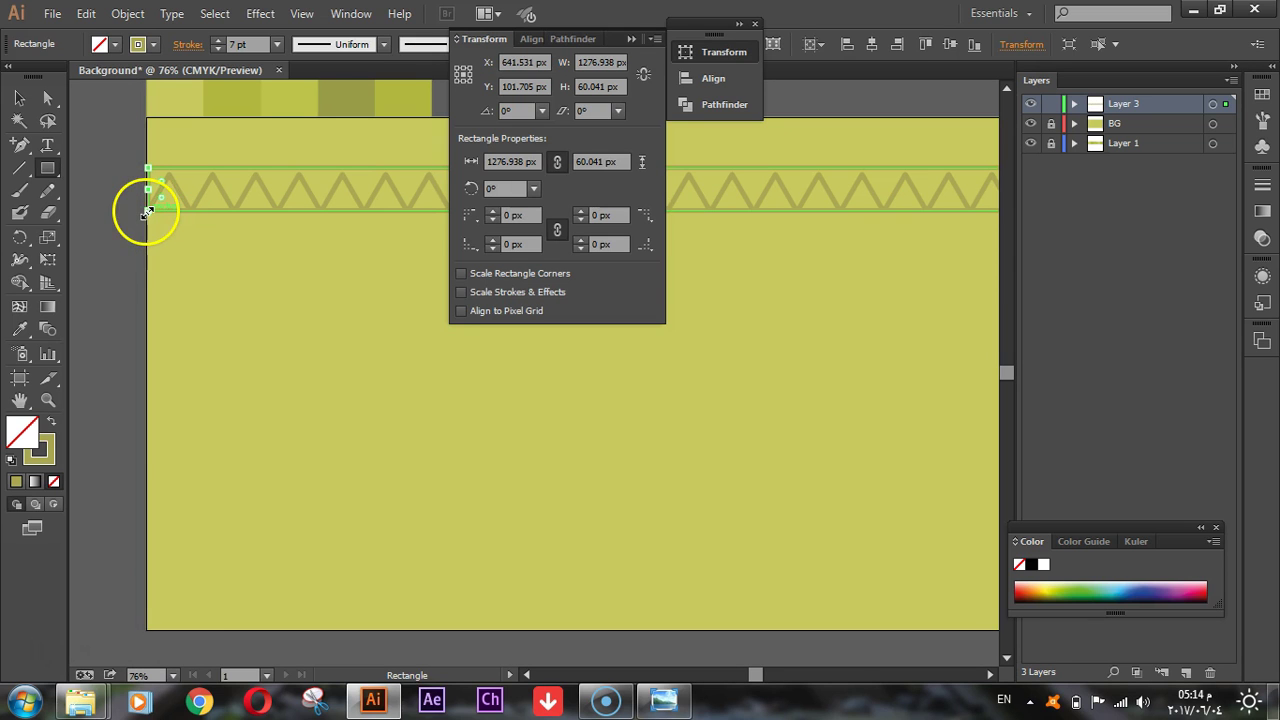
Swap the rectangle's stroke colour to its fill and lighten the fill to B5B057.
{"action": "left_click", "coordinate": [52, 428]}
{"action": "double_click", "coordinate": [21, 435]}
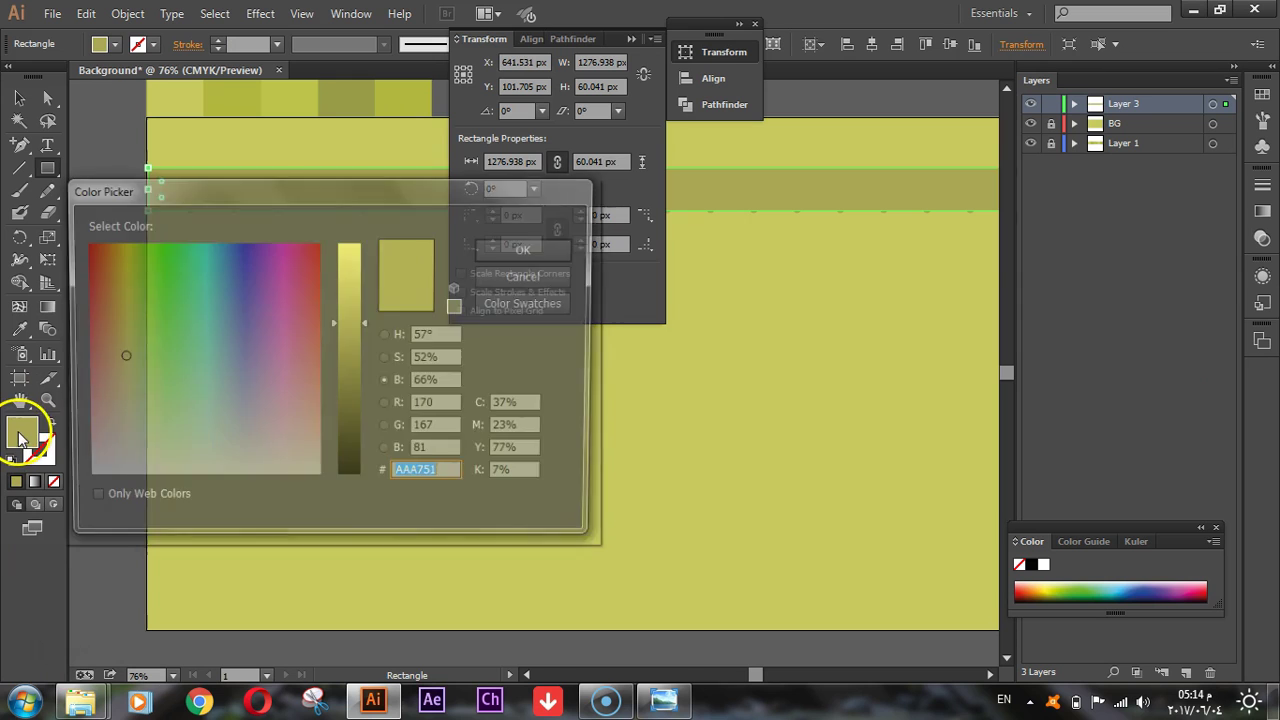
{"action": "left_click_drag", "start_coordinate": [350, 319], "coordinate": [349, 311]}
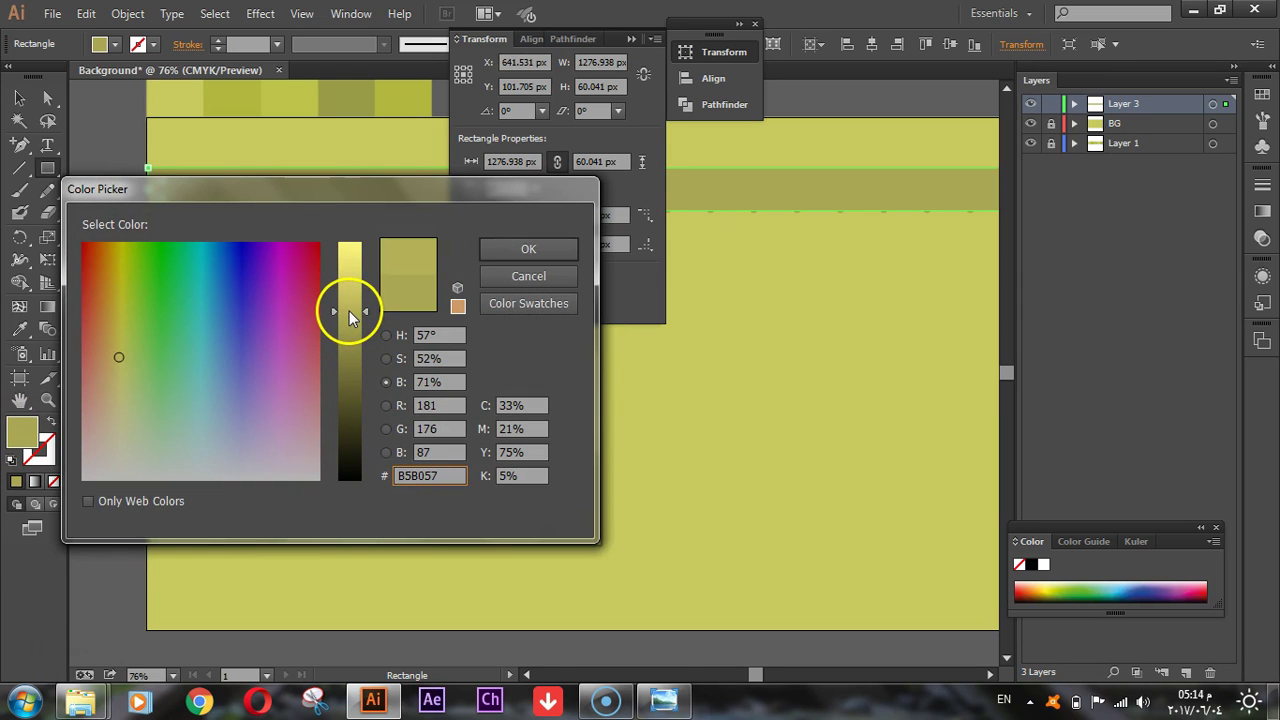
{"action": "left_click", "coordinate": [530, 256]}
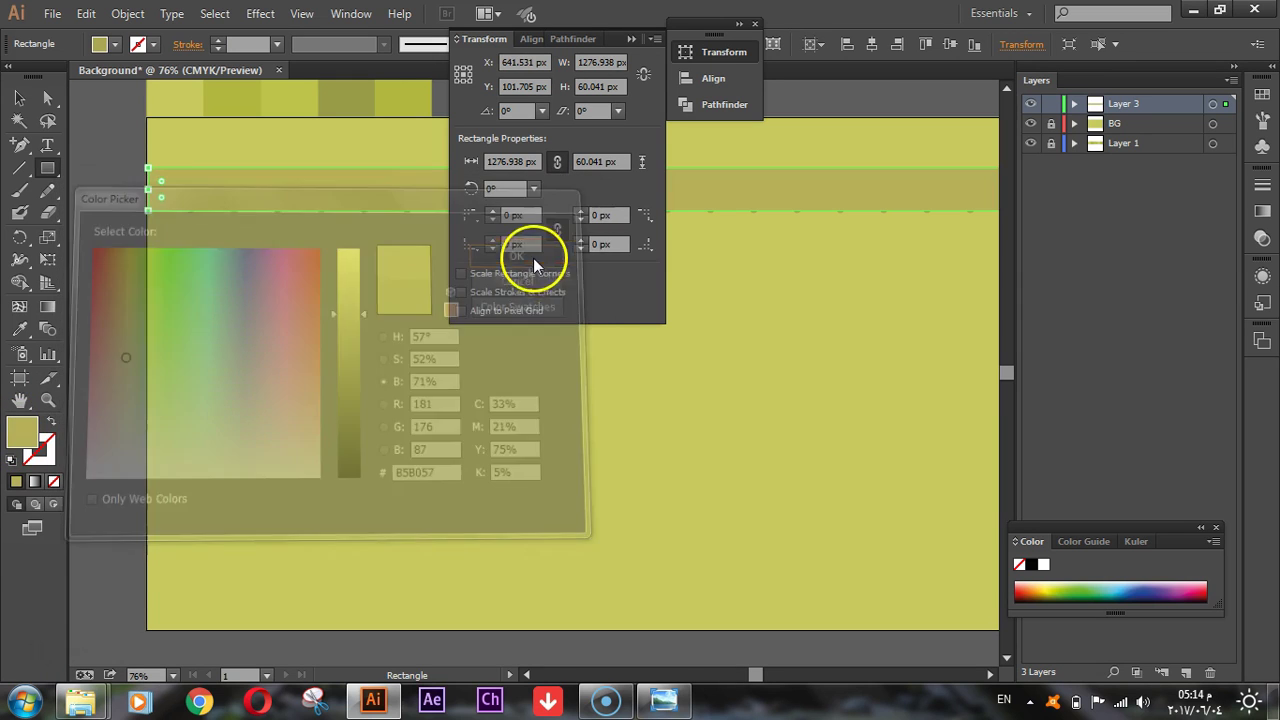
Nudge the rectangle down 3 px and send it to the back, behind the zigzag row.
{"action": "key", "text": "Down"}
{"action": "key", "text": "Down"}
{"action": "key", "text": "Down"}
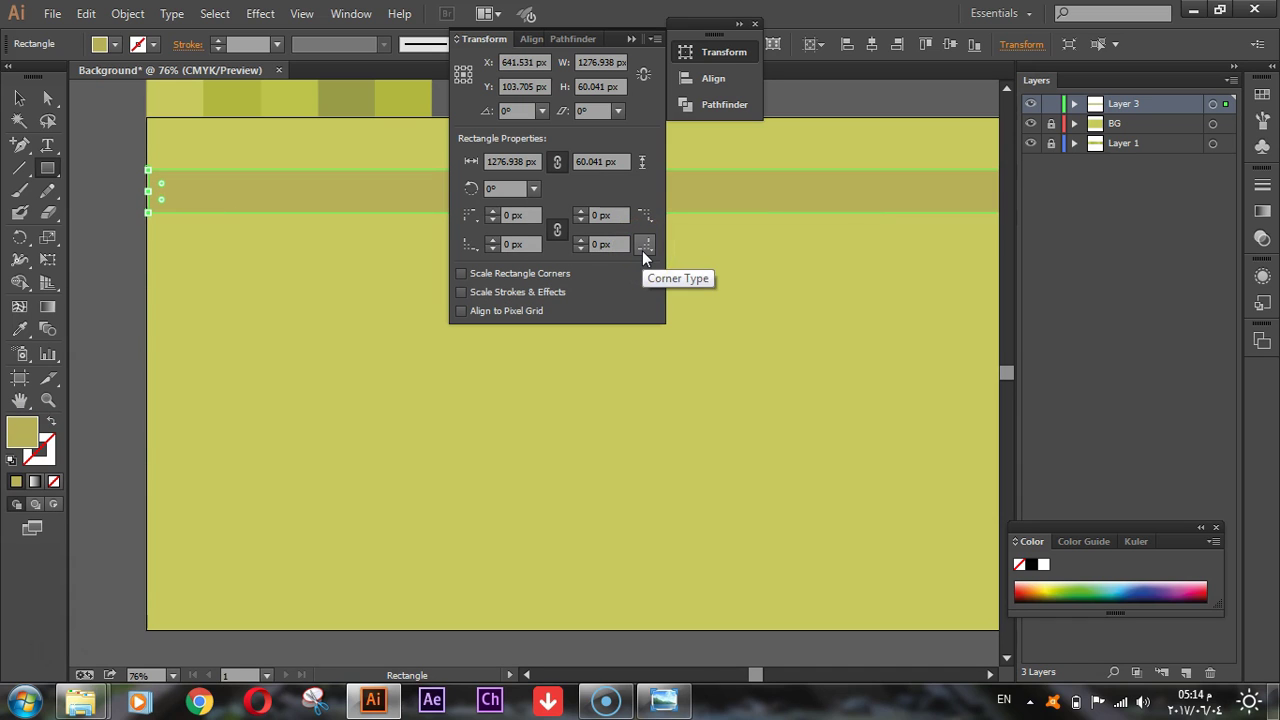
{"action": "left_click", "coordinate": [20, 98]}
{"action": "right_click", "coordinate": [289, 196]}
{"action": "mouse_move", "coordinate": [410, 455]}
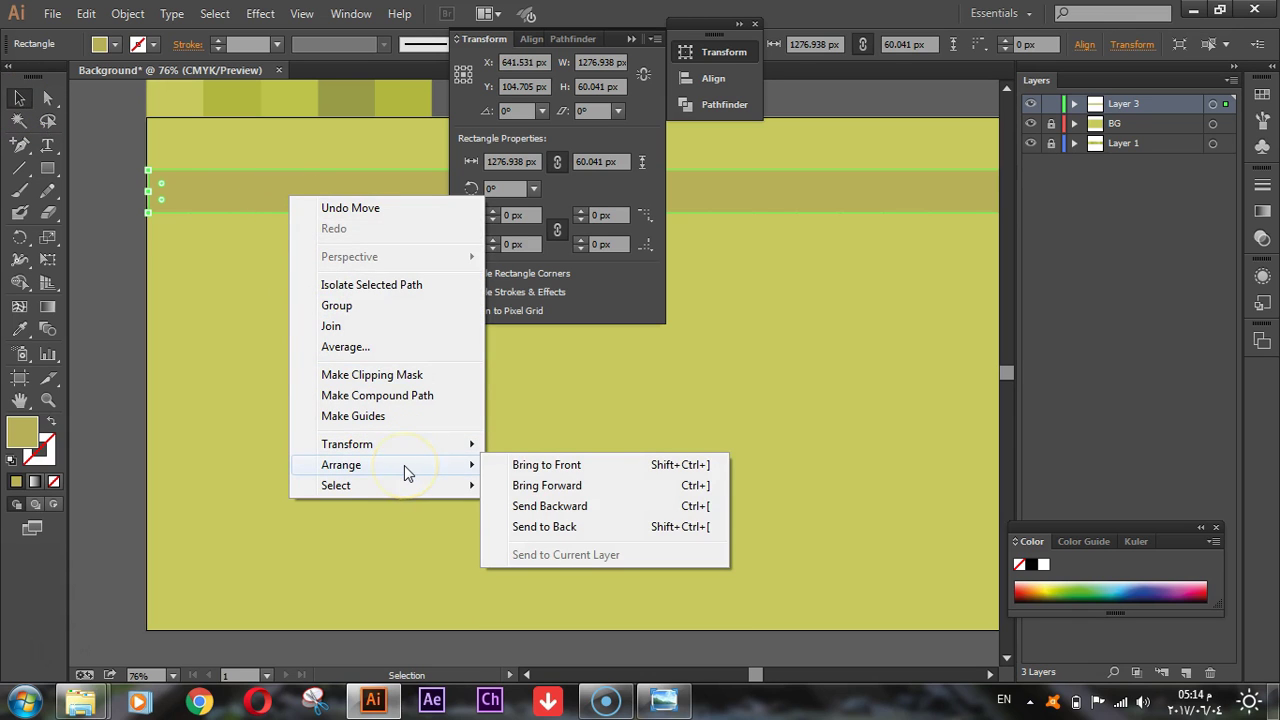
{"action": "left_click", "coordinate": [617, 526]}
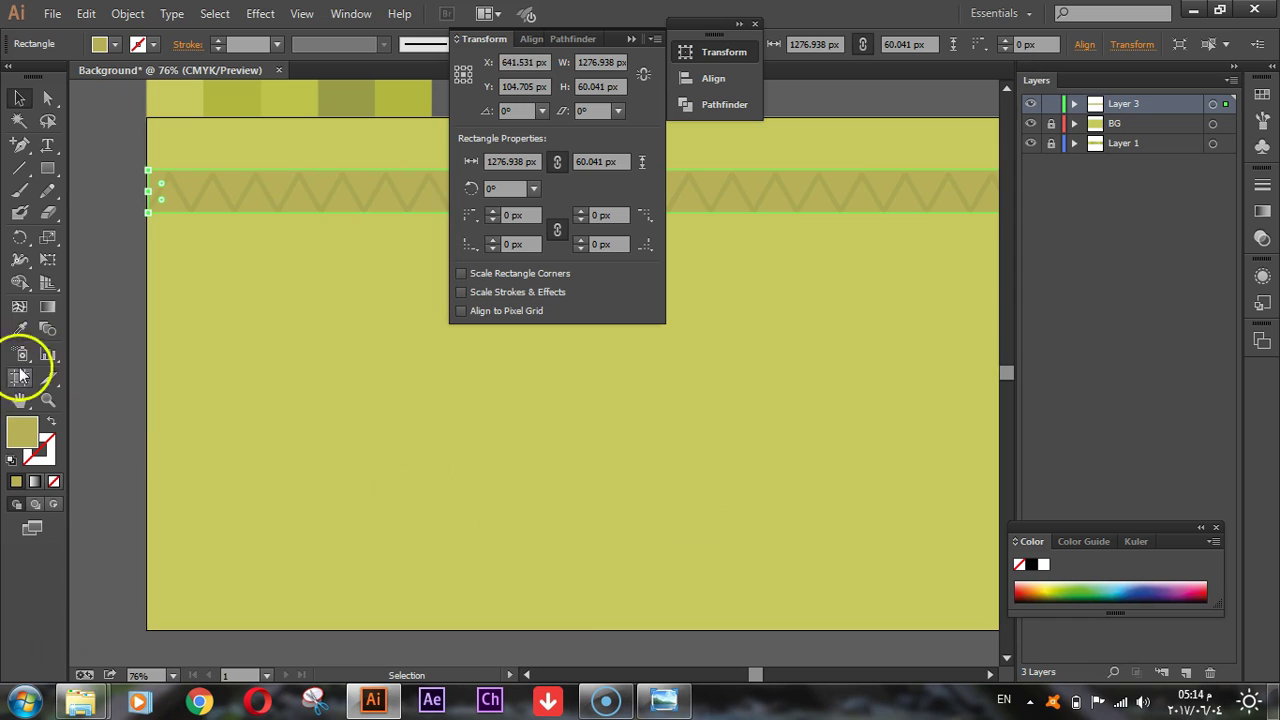
Expand Layer 3 to show its objects and select only the rectangle behind the zigzag row.
{"action": "left_click", "coordinate": [87, 367]}
{"action": "scroll", "coordinate": [852, 448], "scroll_direction": "up", "scroll_amount": 1}
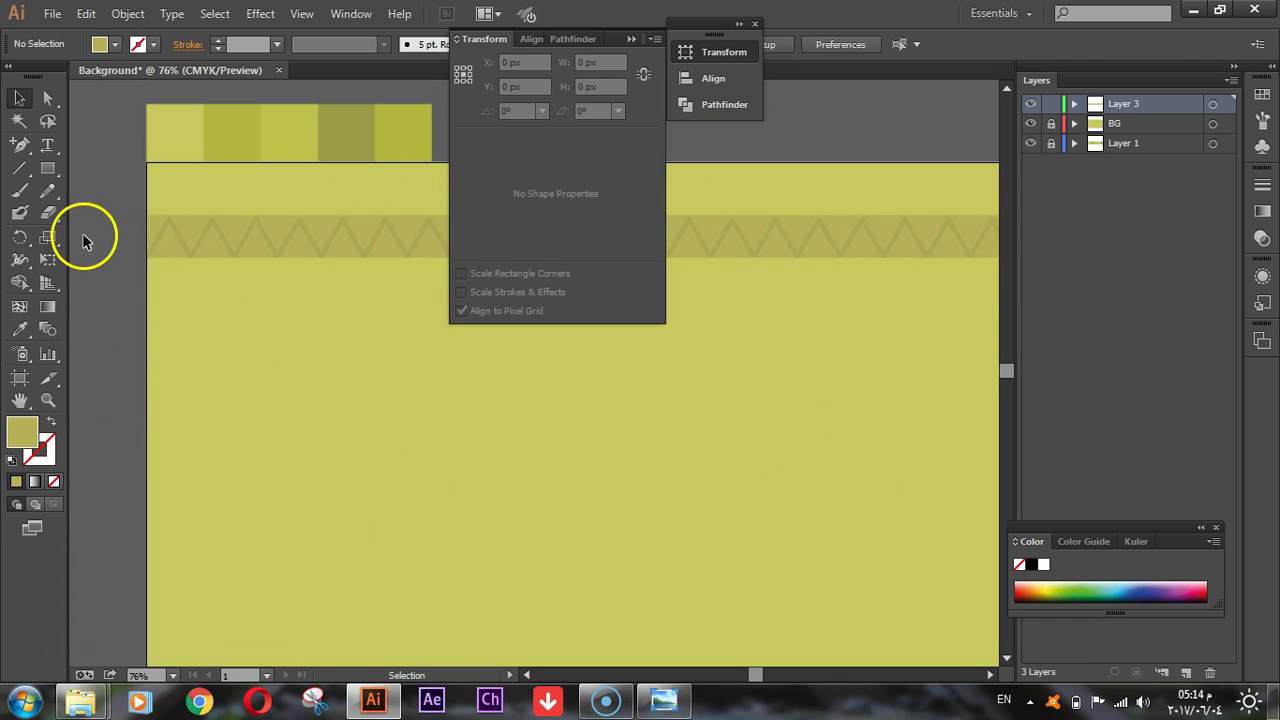
{"action": "right_click", "coordinate": [185, 230]}
{"action": "left_click", "coordinate": [175, 229]}
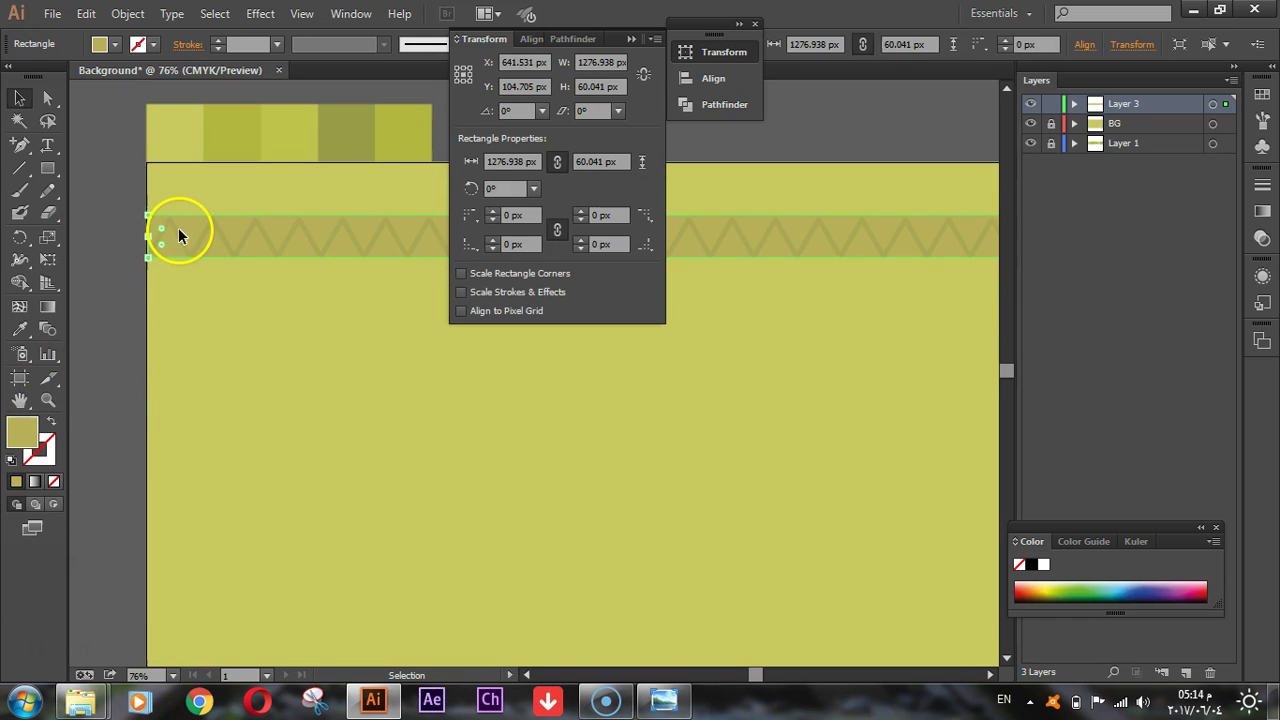
{"action": "left_click", "coordinate": [180, 228]}
{"action": "left_click", "coordinate": [1074, 103]}
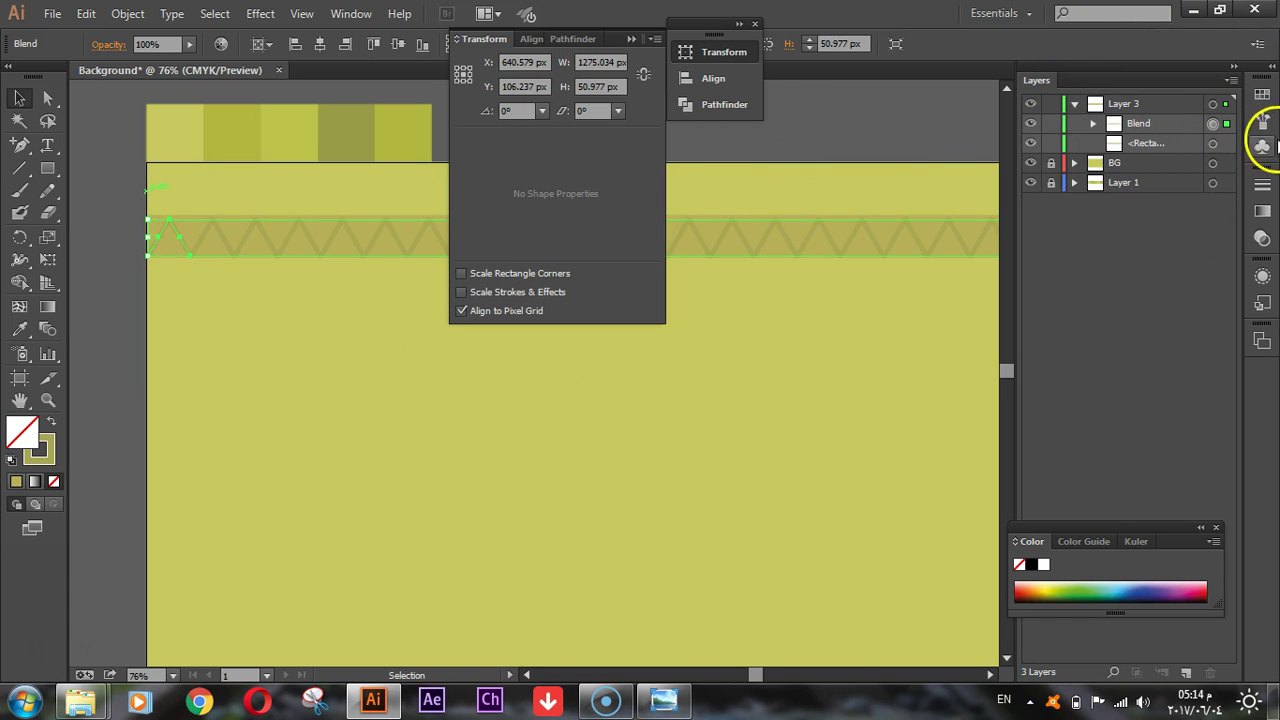
{"action": "left_click", "coordinate": [1224, 145]}
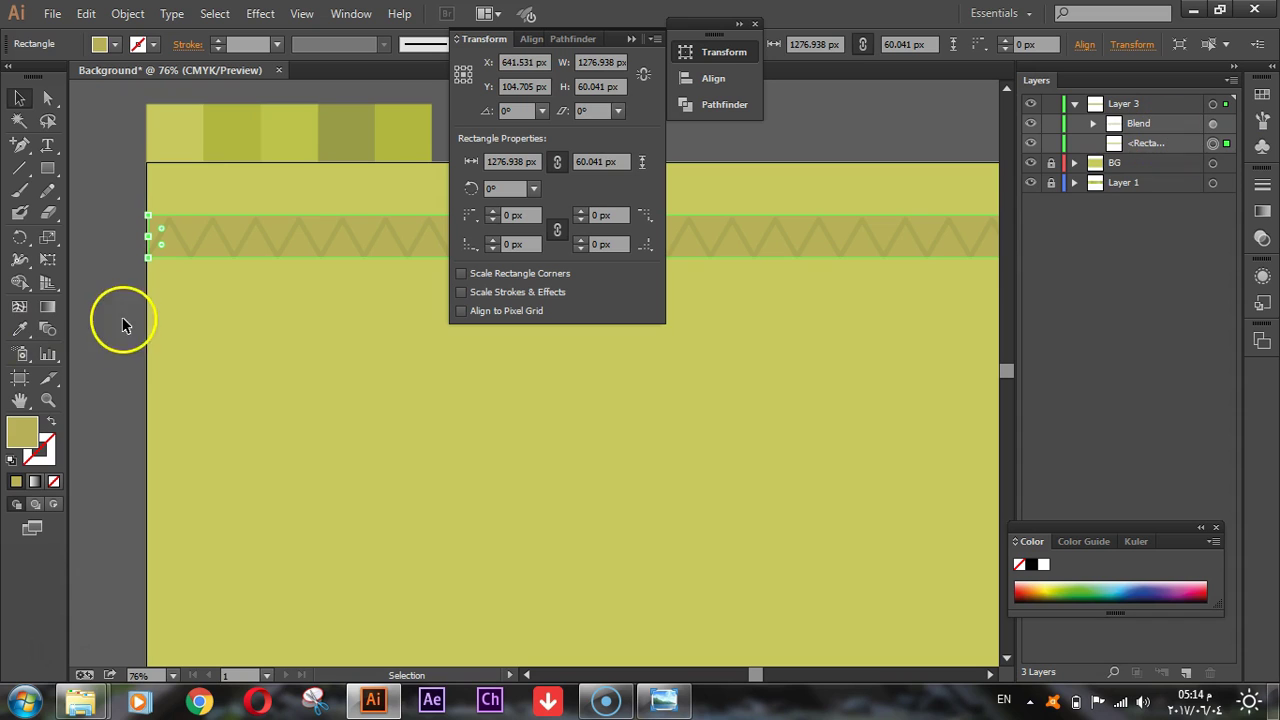
Try recolouring the rectangle behind the zigzag row by sampling the third green swatch above the artboard with the Eyedropper.
{"action": "left_click", "coordinate": [19, 329]}
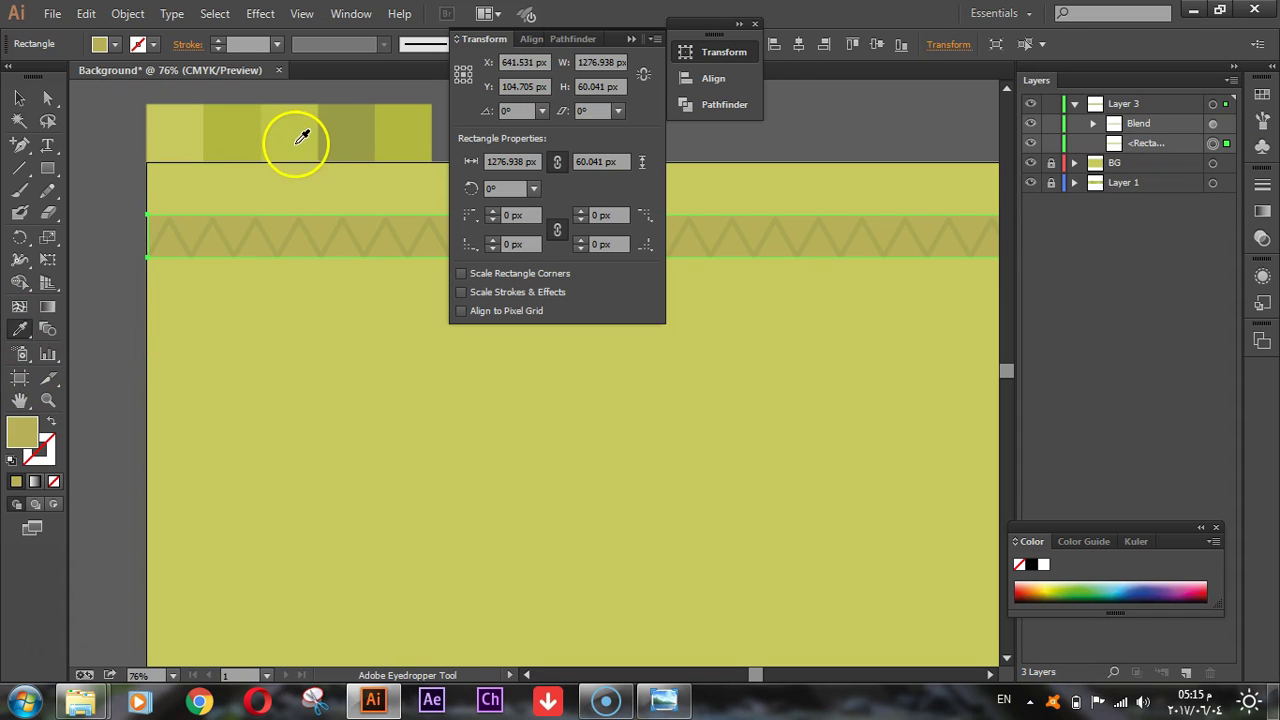
{"action": "left_click", "coordinate": [302, 136]}
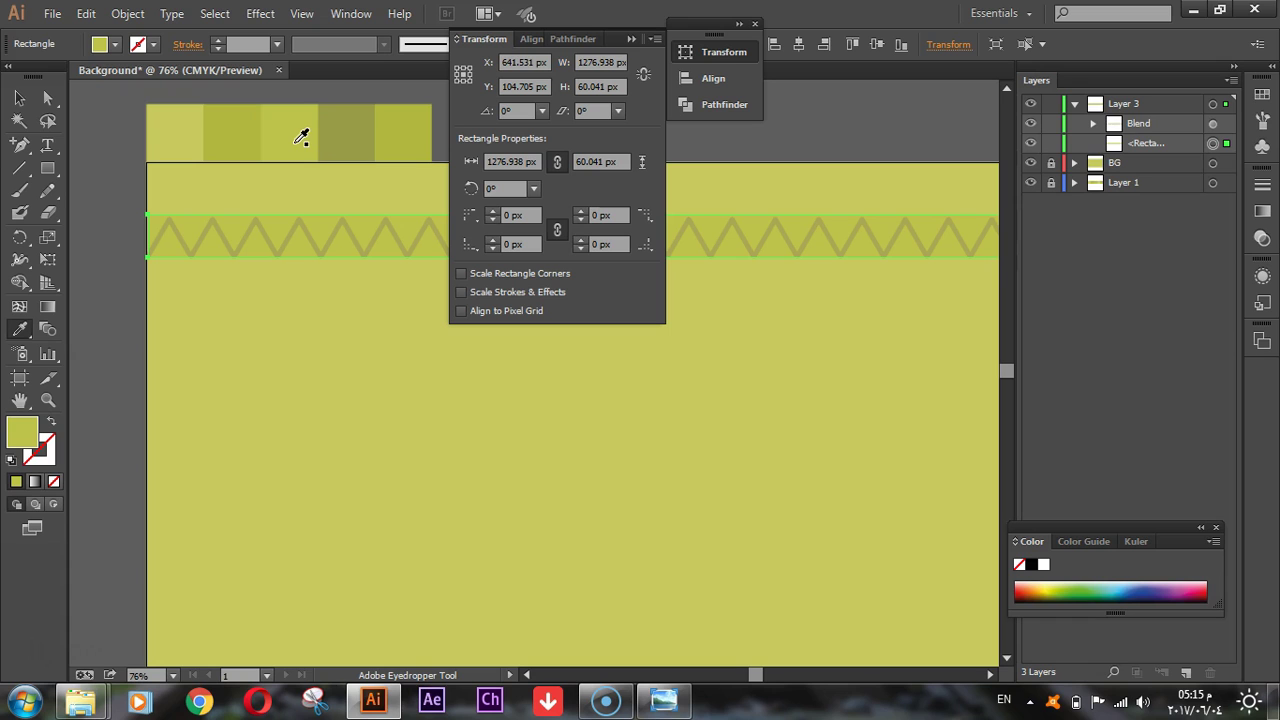
{"action": "left_click", "coordinate": [20, 98]}
{"action": "left_click", "coordinate": [214, 262]}
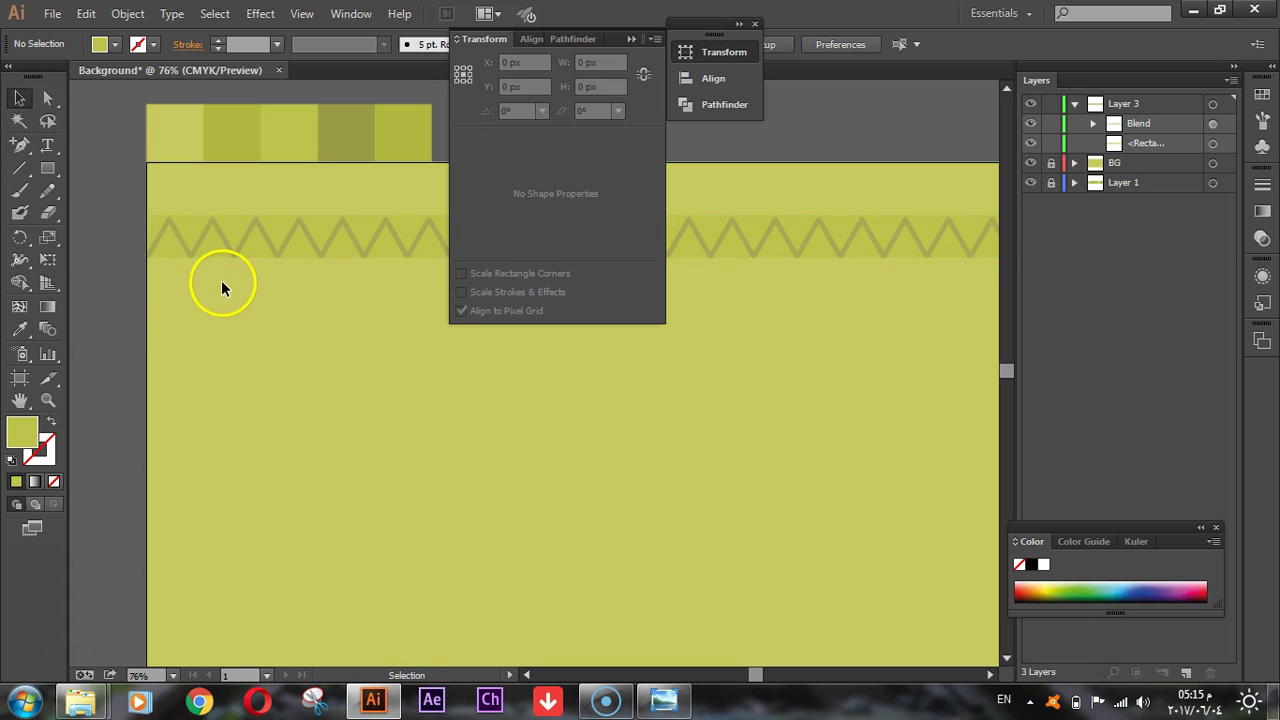
Deselect the zigzag blend and collapse the floating Transform settings so the artboard is uncovered.
{"action": "left_click", "coordinate": [225, 241]}
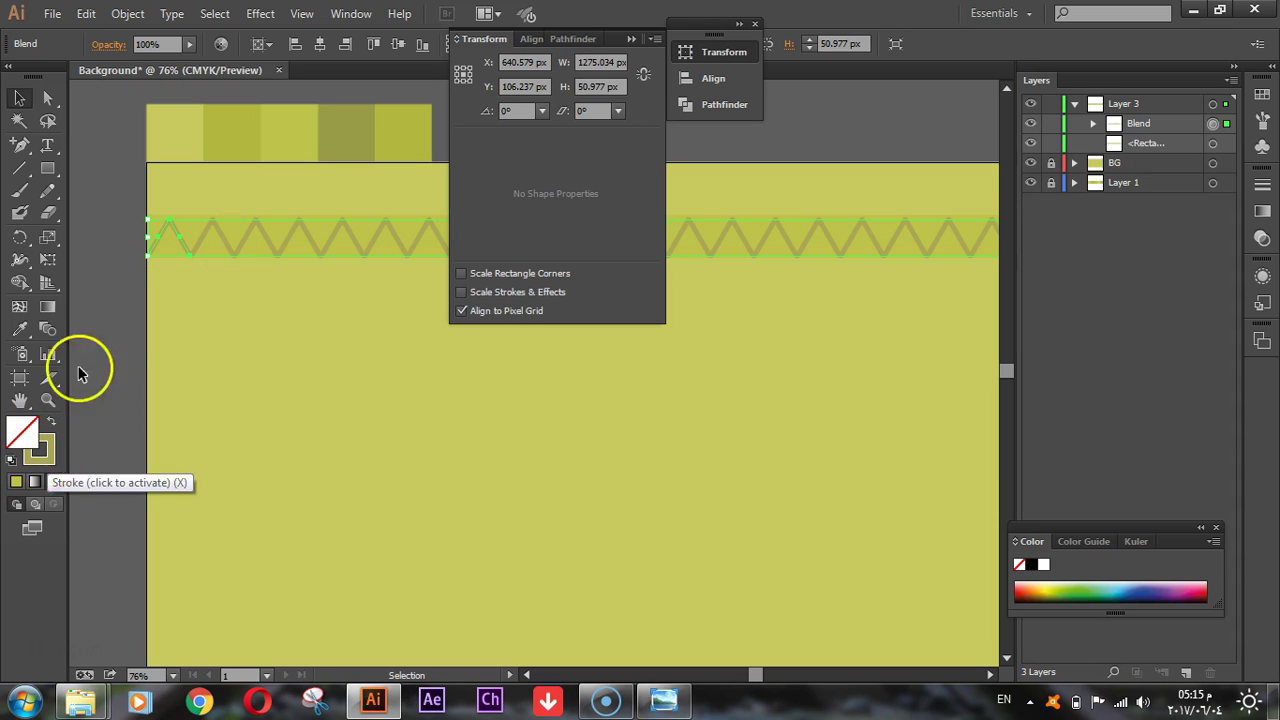
{"action": "left_click", "coordinate": [128, 333]}
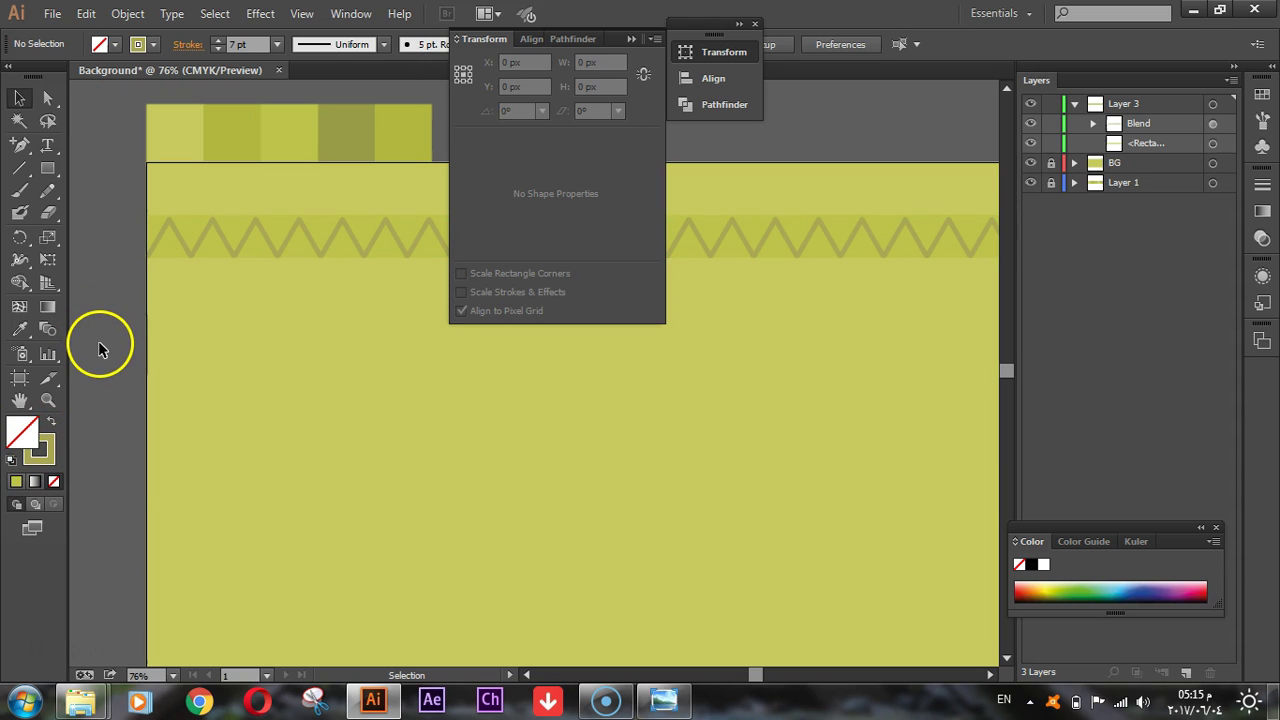
{"action": "left_click", "coordinate": [331, 240]}
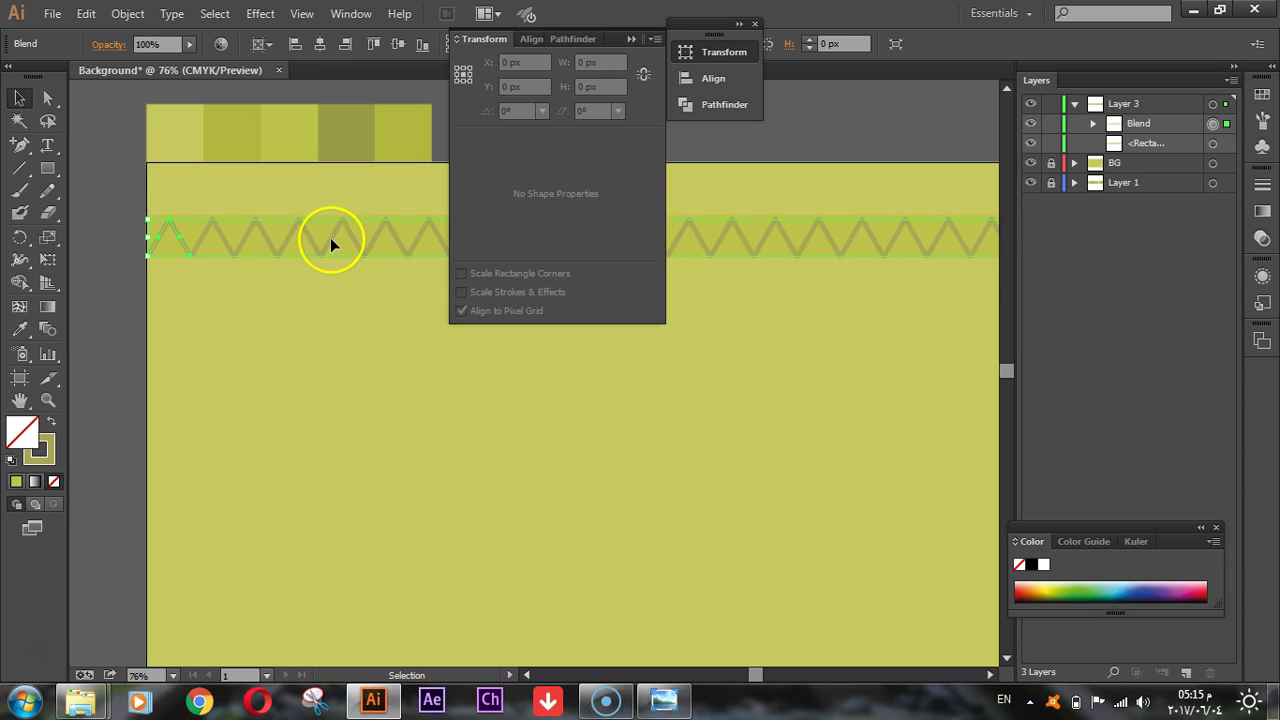
{"action": "left_click", "coordinate": [112, 348]}
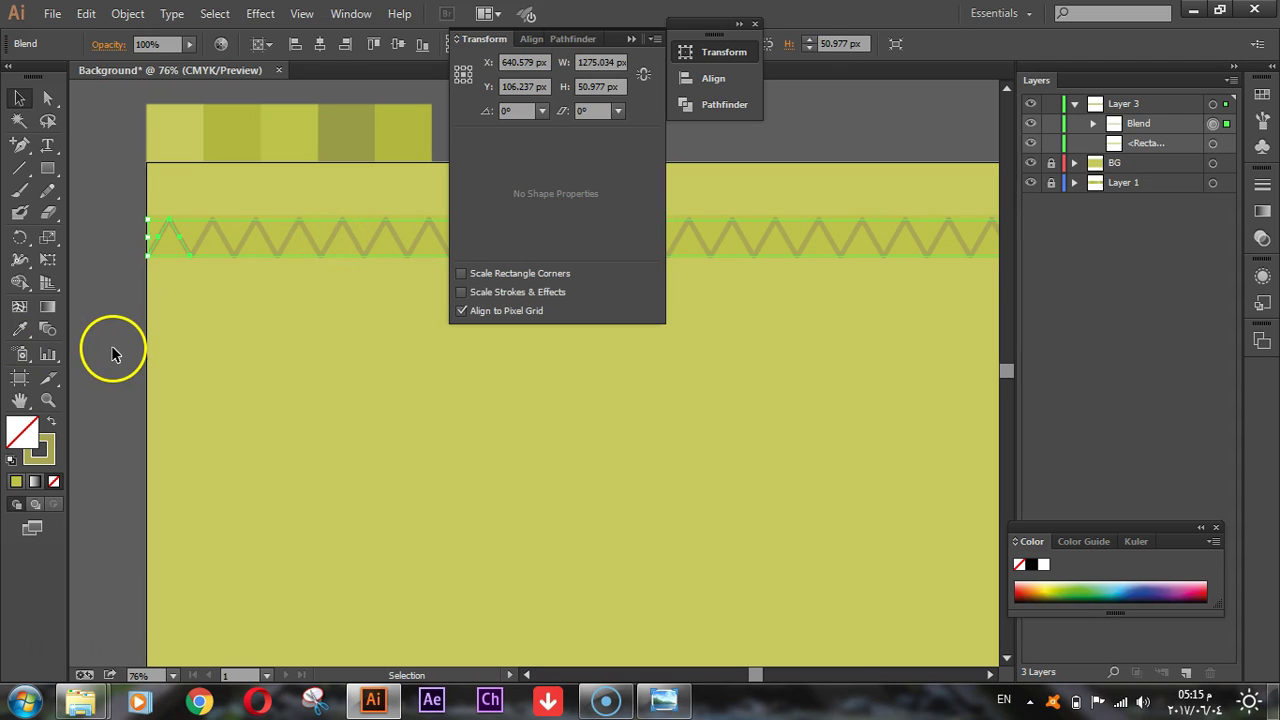
{"action": "left_click", "coordinate": [631, 39]}
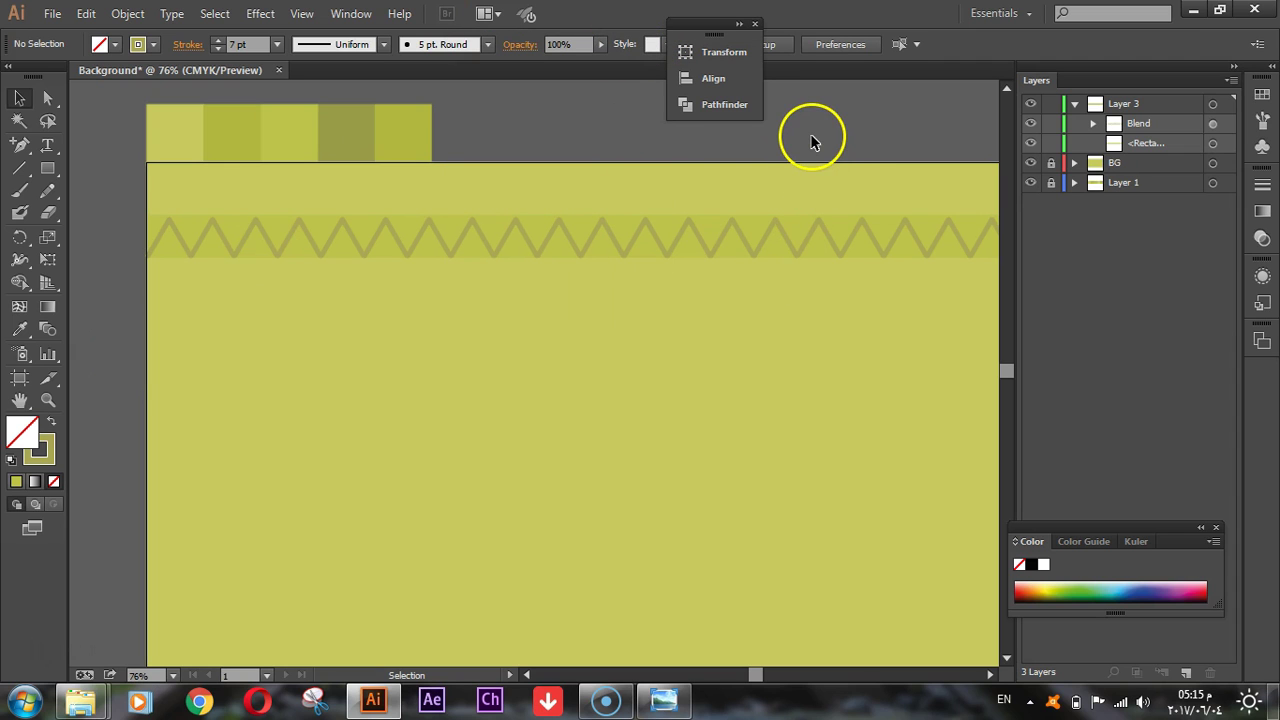
Try the fill colour B2B246 on the rectangle behind the zigzag row.
{"action": "left_click", "coordinate": [338, 254]}
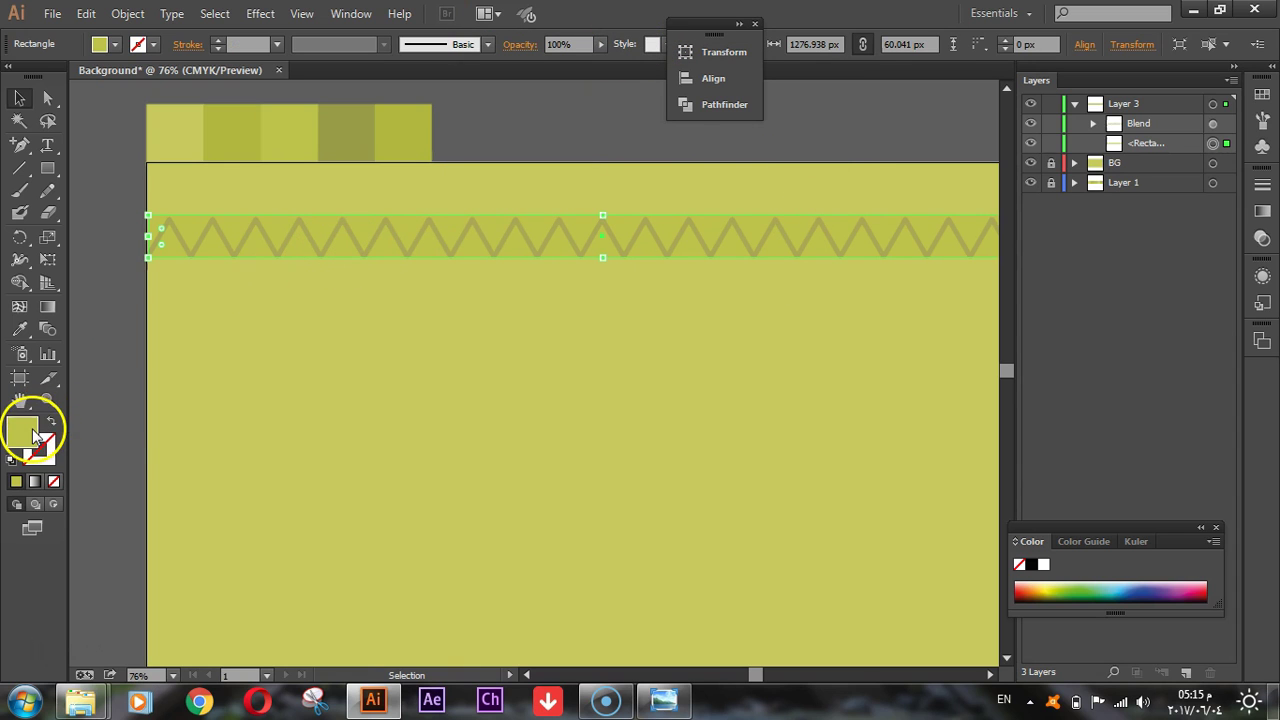
{"action": "double_click", "coordinate": [25, 432]}
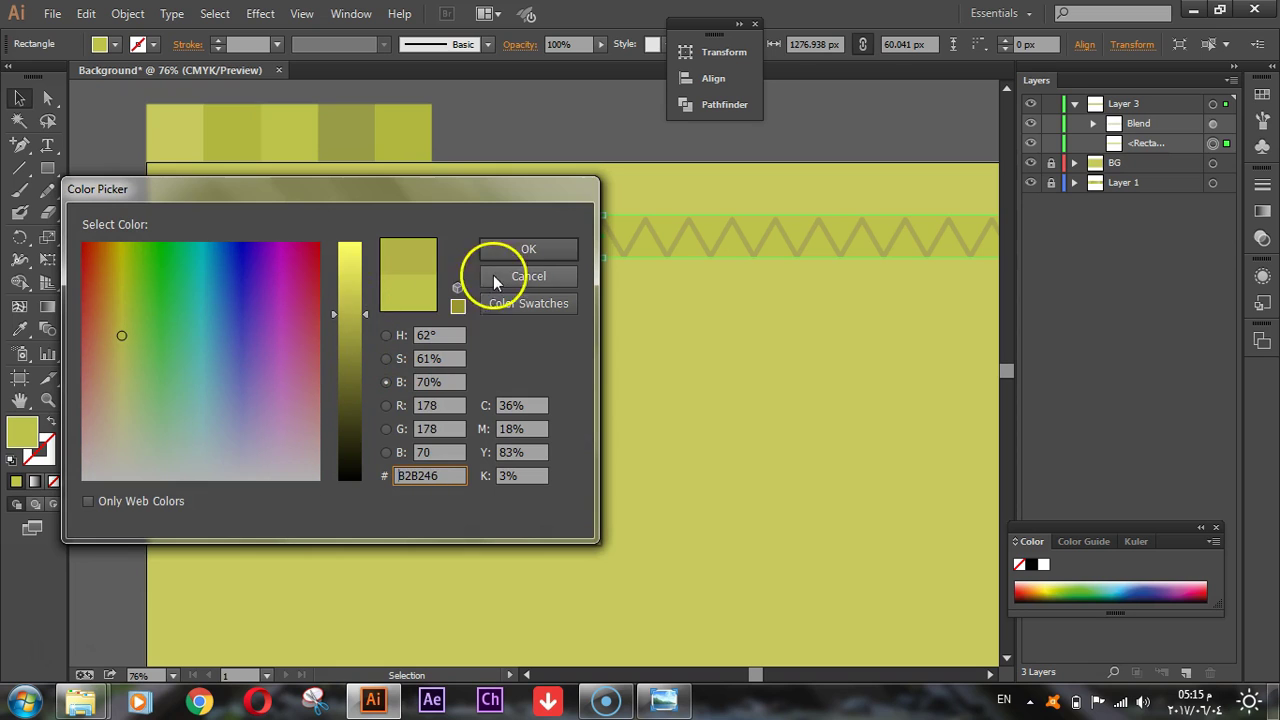
{"action": "left_click", "coordinate": [510, 253]}
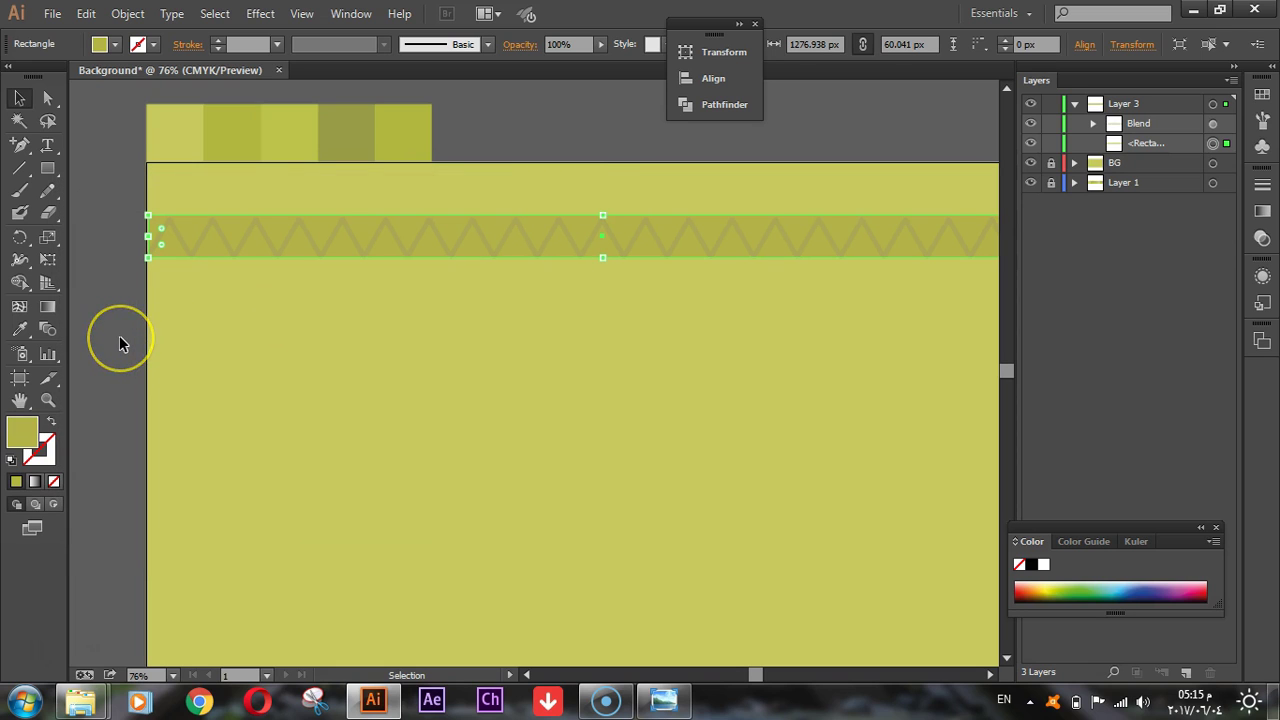
Try the dark olive of the fourth swatch on the rectangle by sampling it with the Eyedropper.
{"action": "key", "text": "ctrl"}
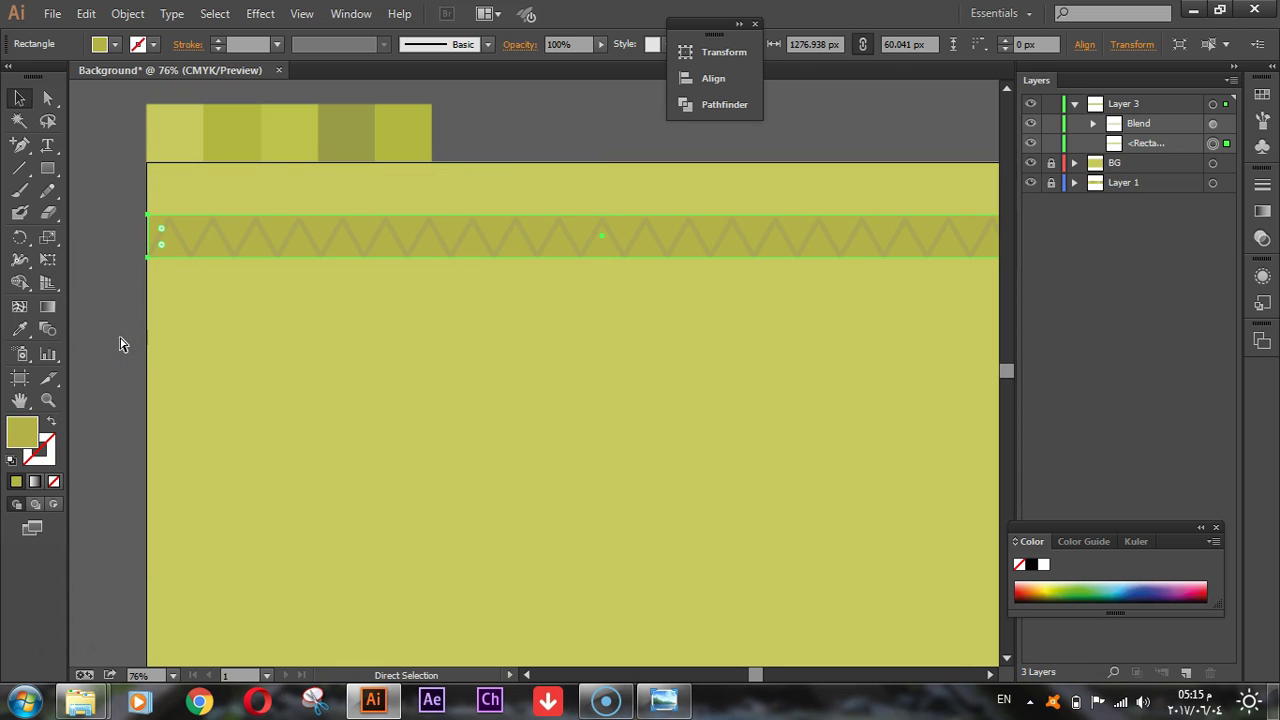
{"action": "left_click", "coordinate": [21, 329]}
{"action": "left_click", "coordinate": [350, 140]}
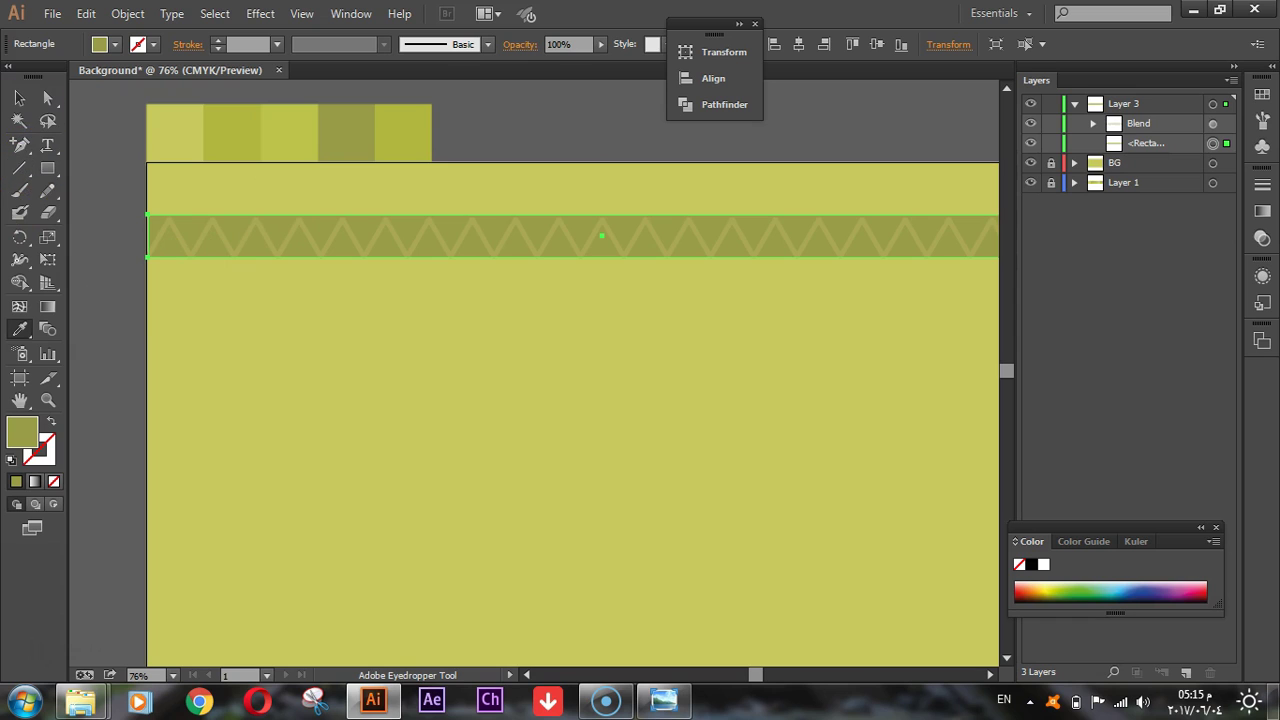
Undo the recent fill changes of the rectangle, redo the step that keeps it behind the zigzag row, and deselect everything.
{"action": "key", "text": "ctrl+z"}
{"action": "key", "text": "ctrl+z"}
{"action": "key", "text": "ctrl+z"}
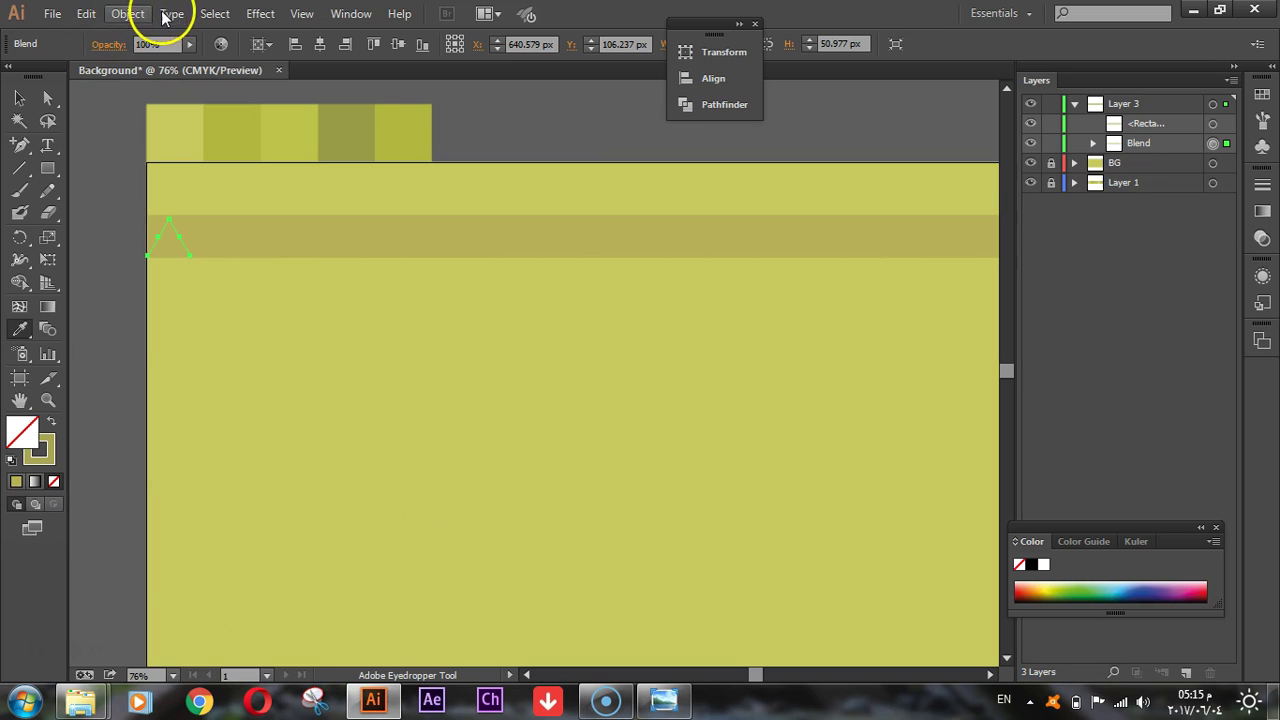
{"action": "left_click", "coordinate": [86, 14]}
{"action": "left_click", "coordinate": [100, 53]}
{"action": "left_click", "coordinate": [19, 97]}
{"action": "left_click", "coordinate": [251, 400]}
Check the reference image in Windows Photo Viewer, and in Illustrator draw a small circle inside the last zigzag peak at the band's right end.
{"action": "double_click", "coordinate": [18, 404]}
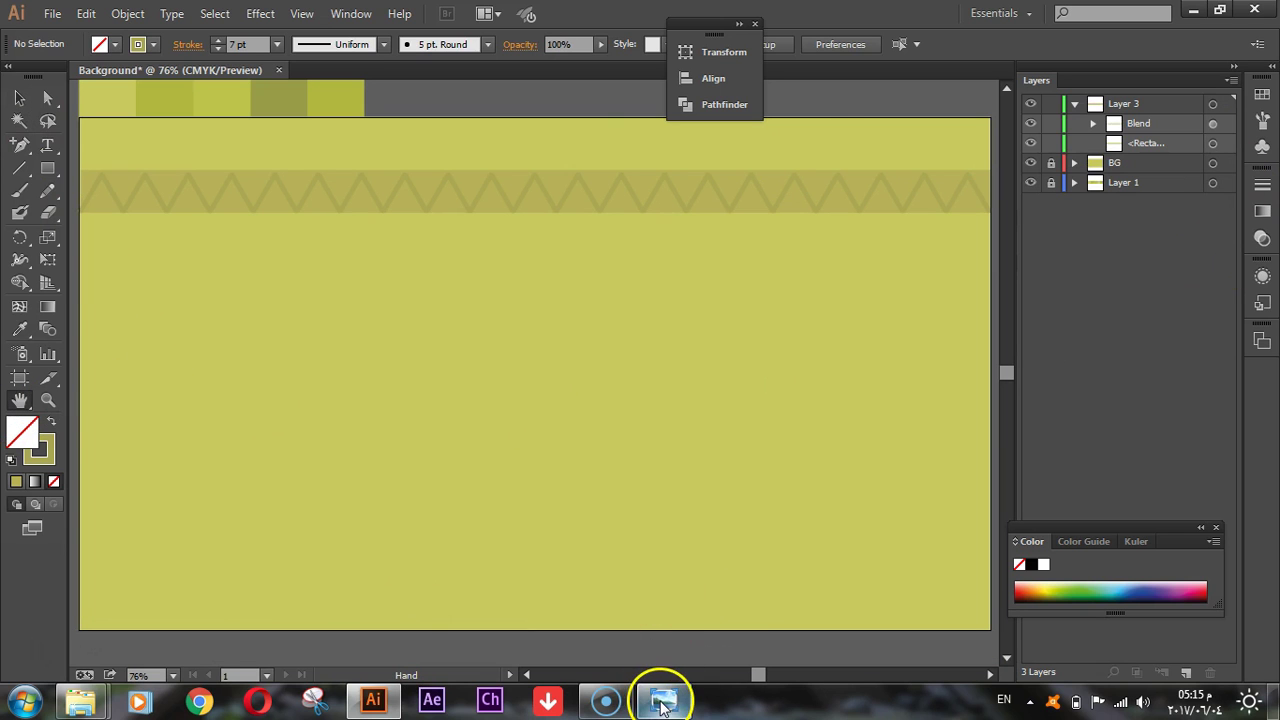
{"action": "left_click", "coordinate": [662, 703]}
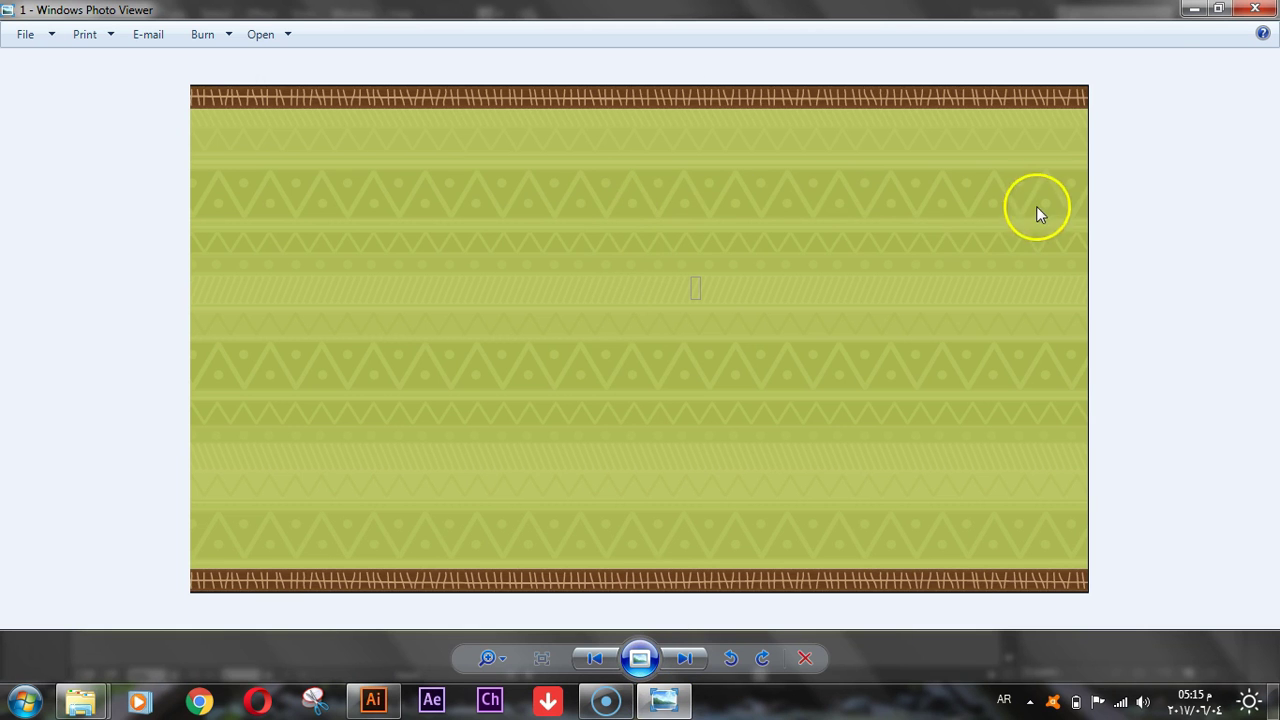
{"action": "left_click", "coordinate": [1192, 9]}
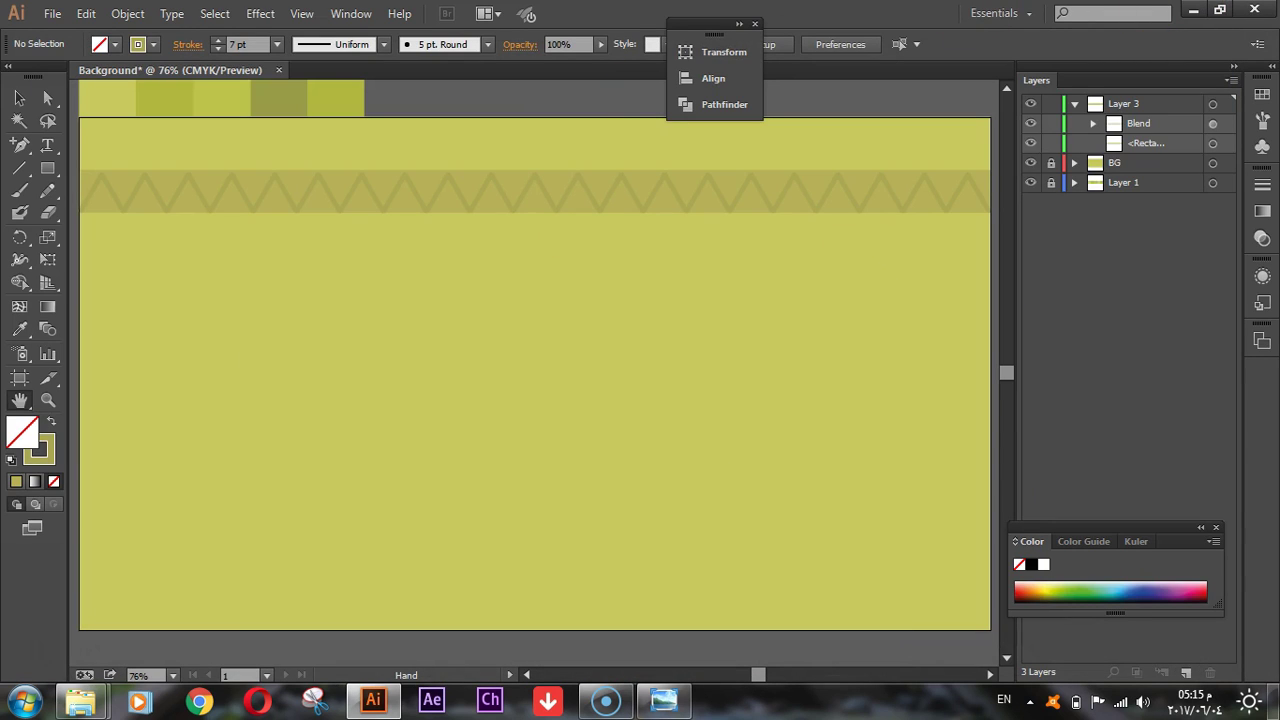
{"action": "left_click", "coordinate": [19, 97]}
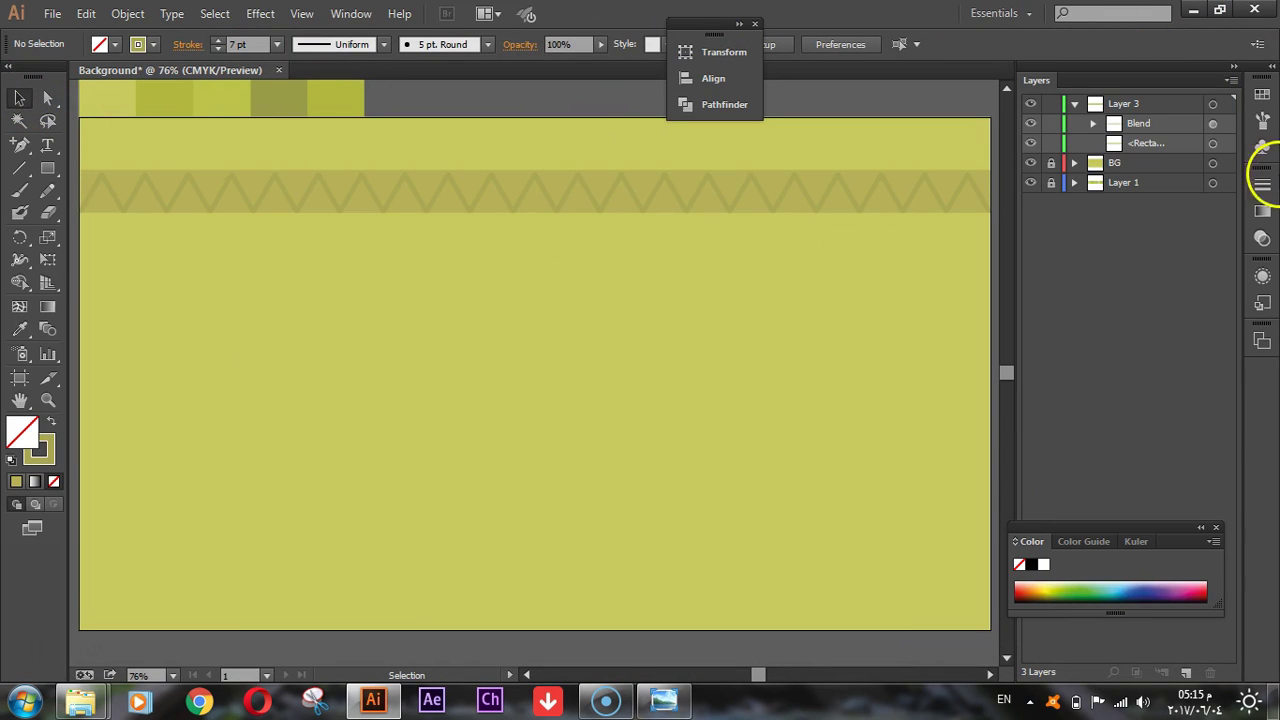
{"action": "left_click", "coordinate": [46, 170]}
{"action": "left_click", "coordinate": [126, 212]}
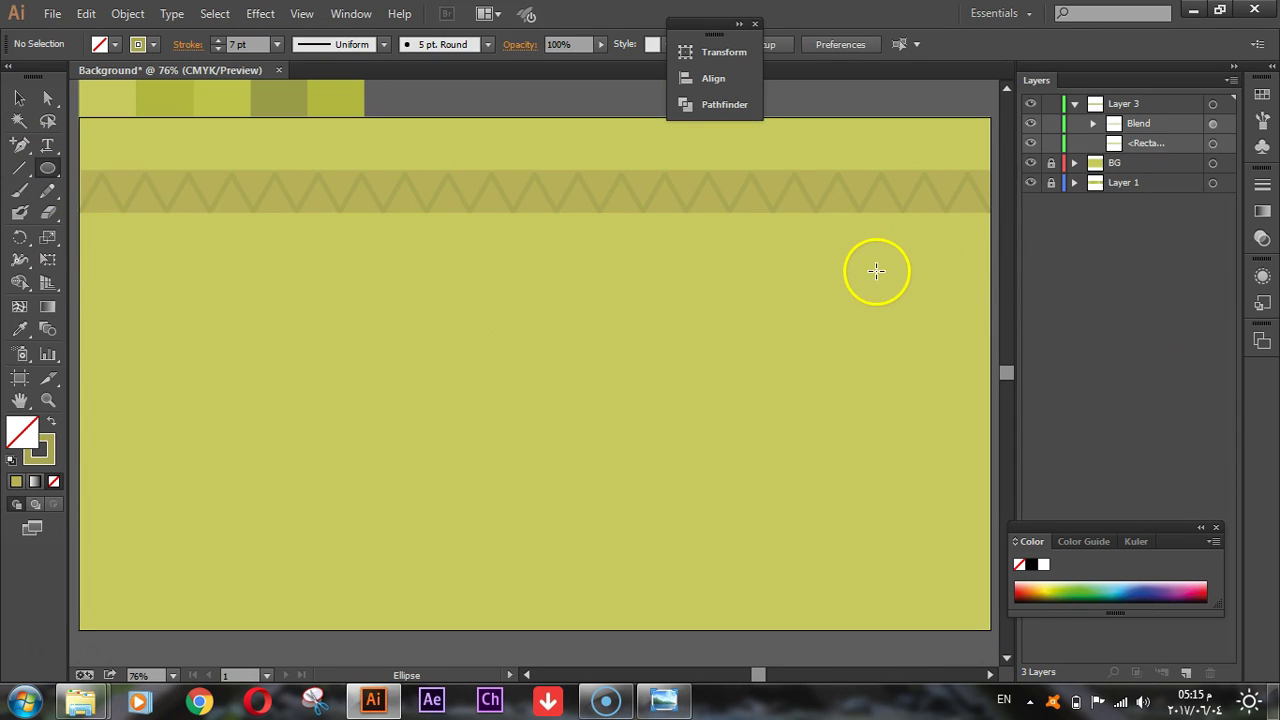
{"action": "scroll", "coordinate": [874, 270], "scroll_direction": "up", "scroll_amount": 1}
{"action": "key", "text": "space"}
{"action": "left_click_drag", "start_coordinate": [871, 212], "coordinate": [590, 217]}
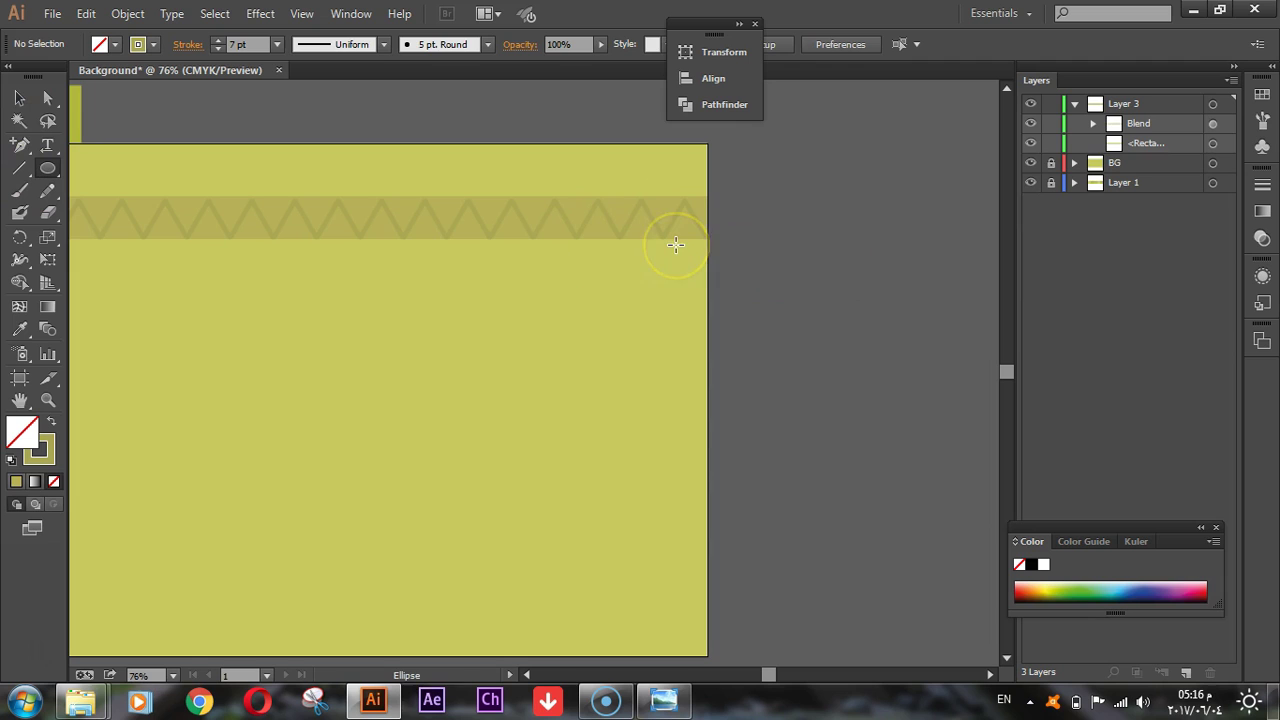
{"action": "scroll", "coordinate": [681, 230], "scroll_direction": "up", "scroll_amount": 4}
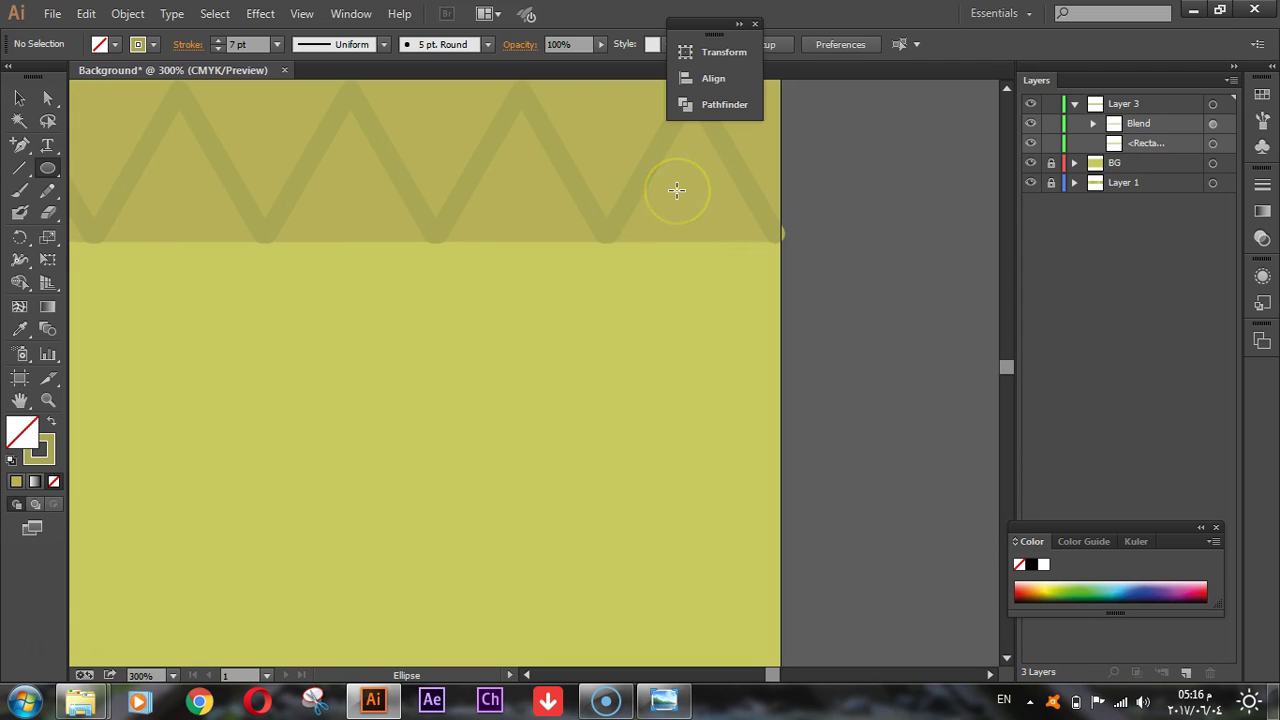
{"action": "left_click_drag", "start_coordinate": [677, 191], "coordinate": [689, 207]}
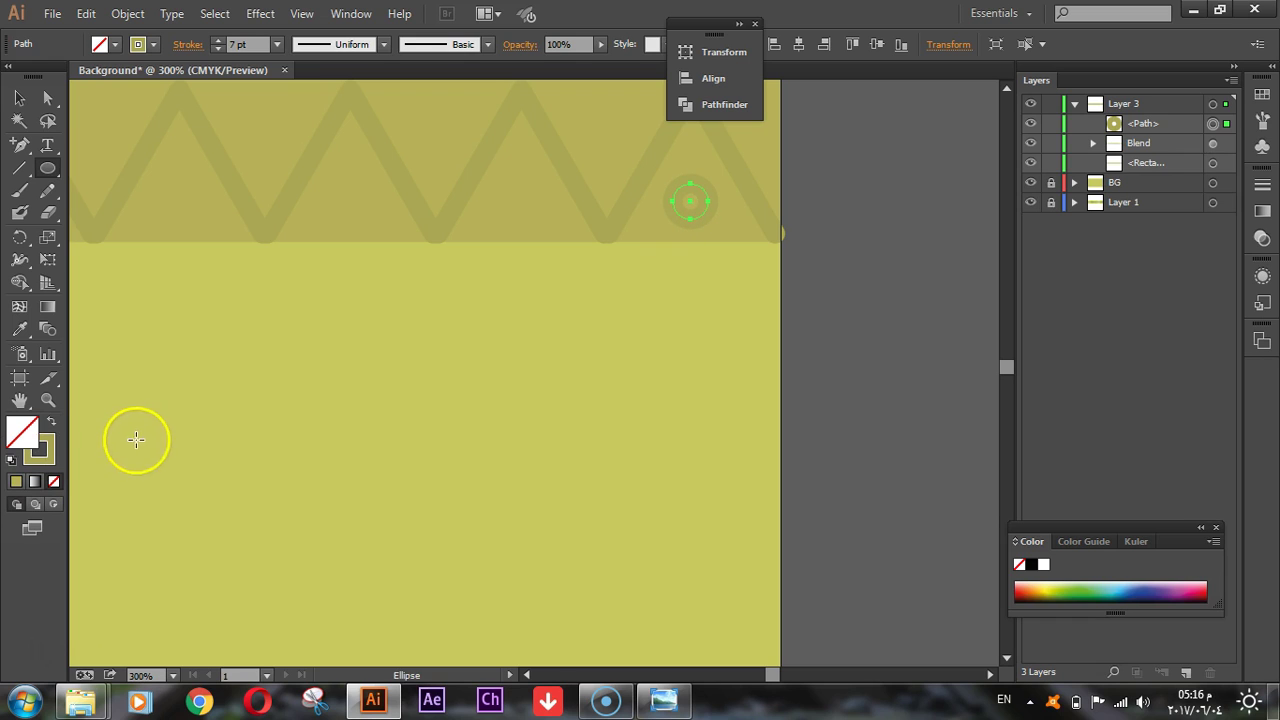
Swap the small circle's stroke colour to its fill, leaving it without a stroke, and deselect it.
{"action": "left_click", "coordinate": [51, 425]}
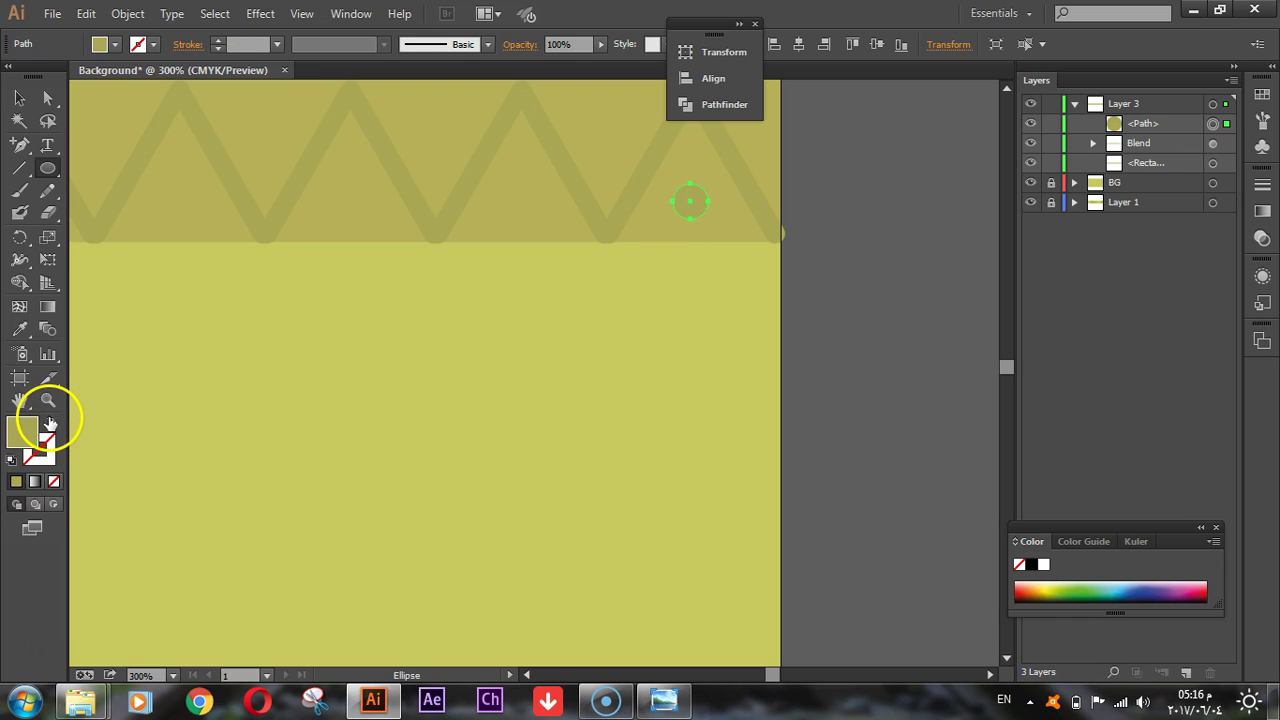
{"action": "left_click", "coordinate": [20, 98]}
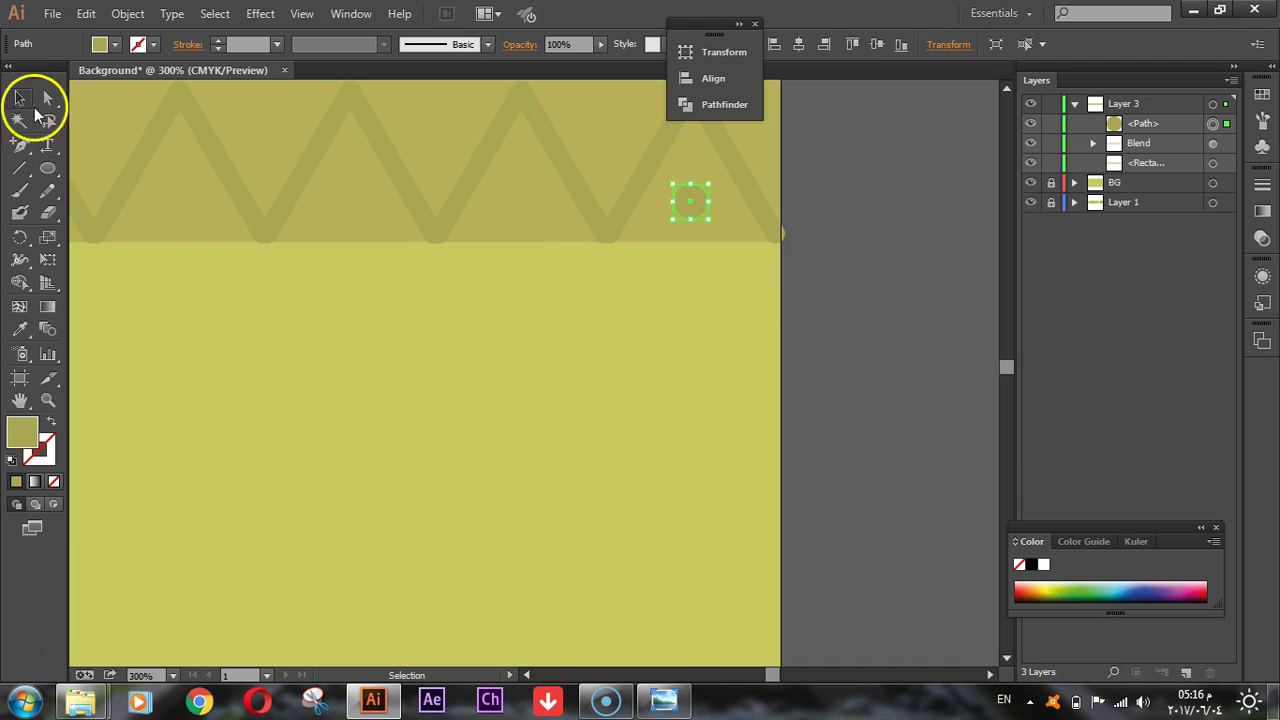
{"action": "left_click", "coordinate": [831, 307]}
{"action": "left_click", "coordinate": [694, 190]}
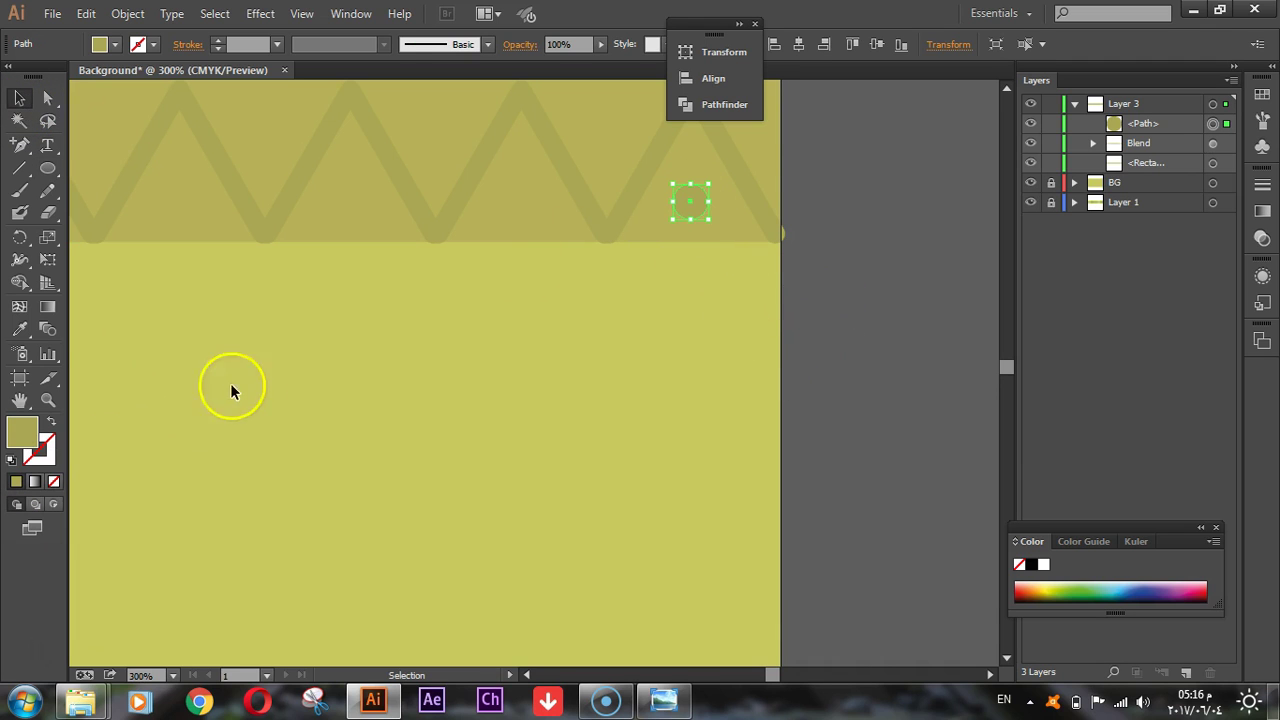
{"action": "scroll", "coordinate": [443, 395], "scroll_direction": "up", "scroll_amount": 2}
{"action": "left_click", "coordinate": [809, 400]}
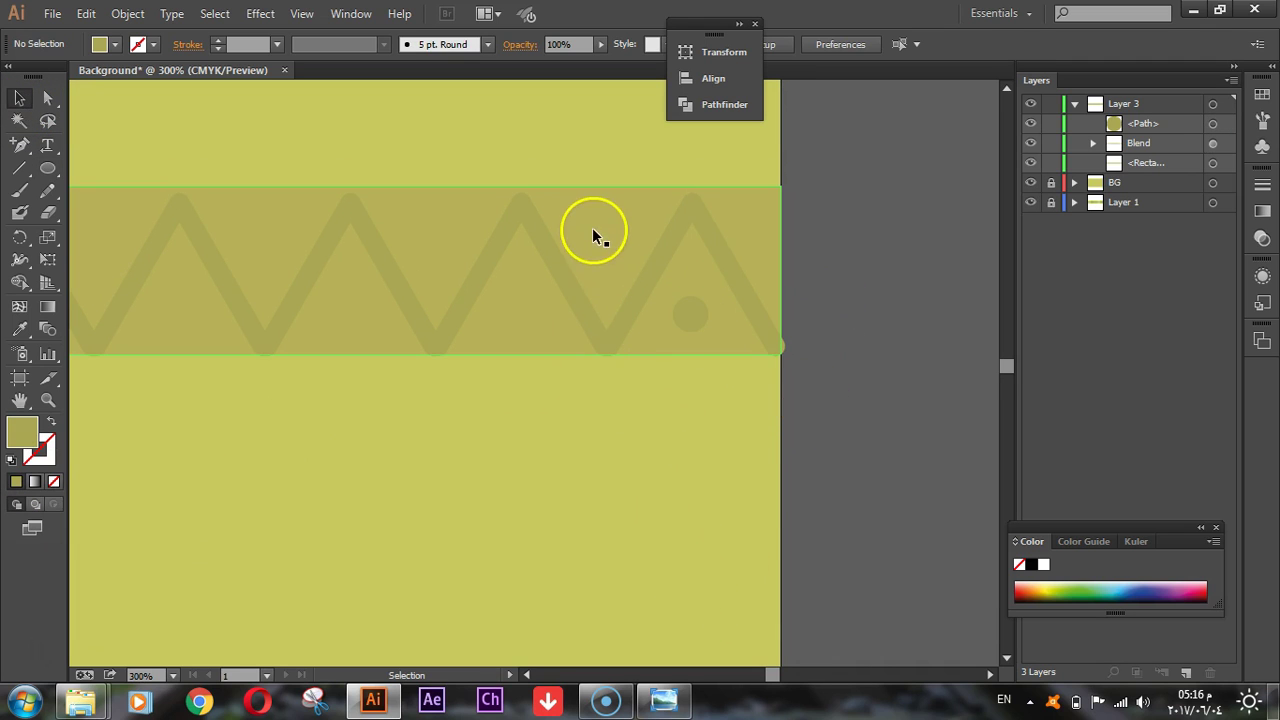